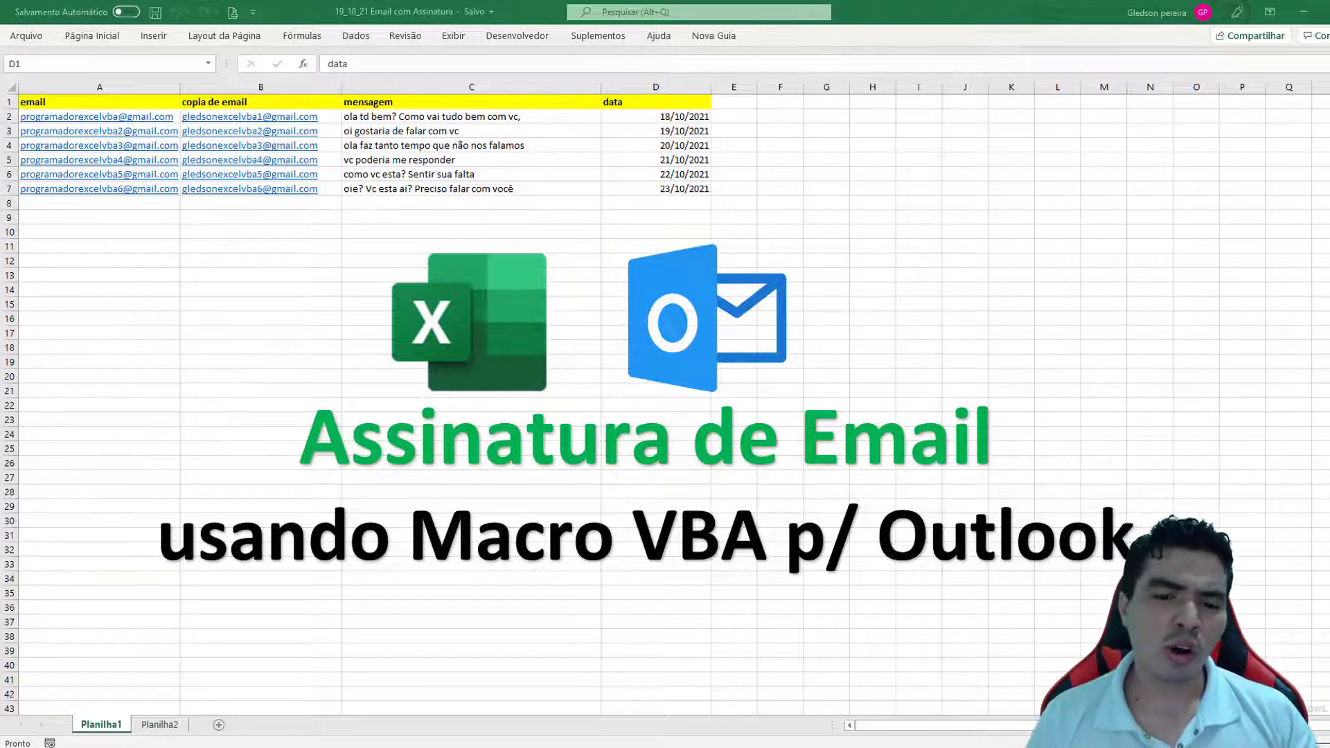
Restore the 23/10/2021 message to a smaller window and move it toward the centre.
left_click(768, 140)
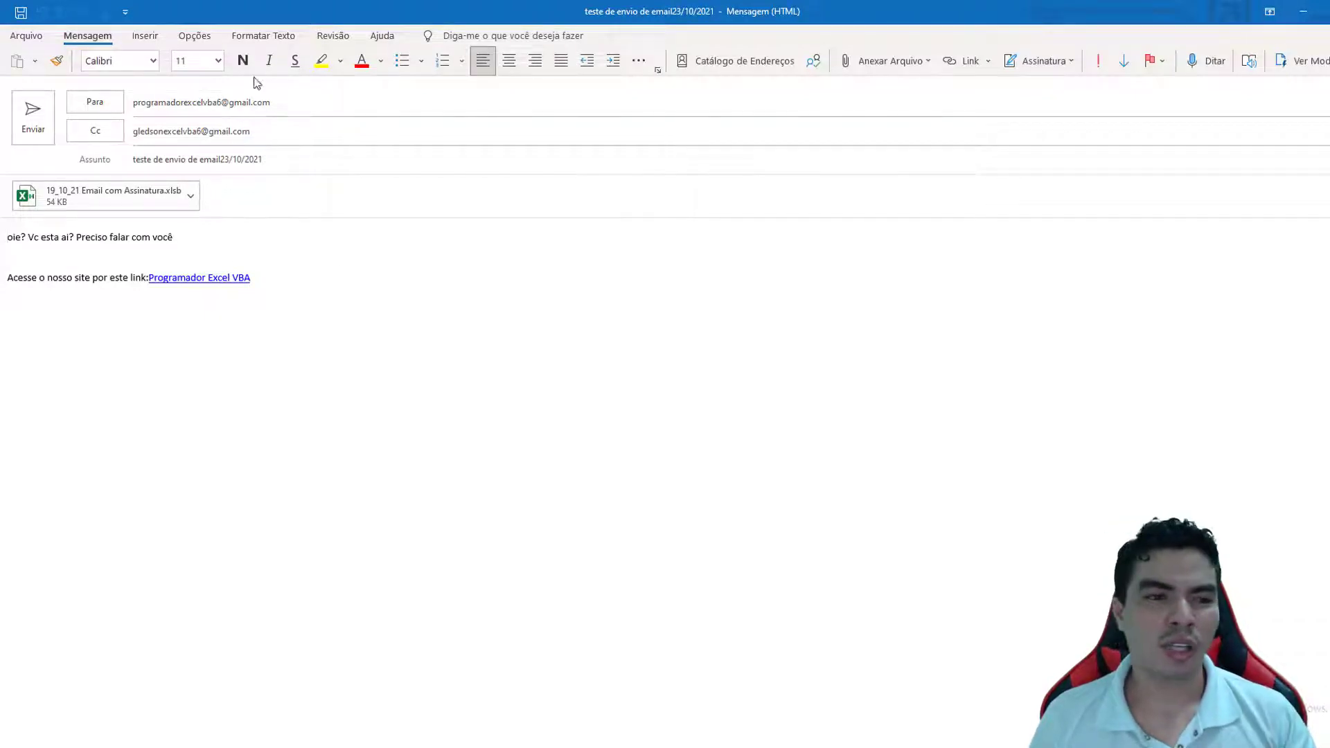
double_click(273, 13)
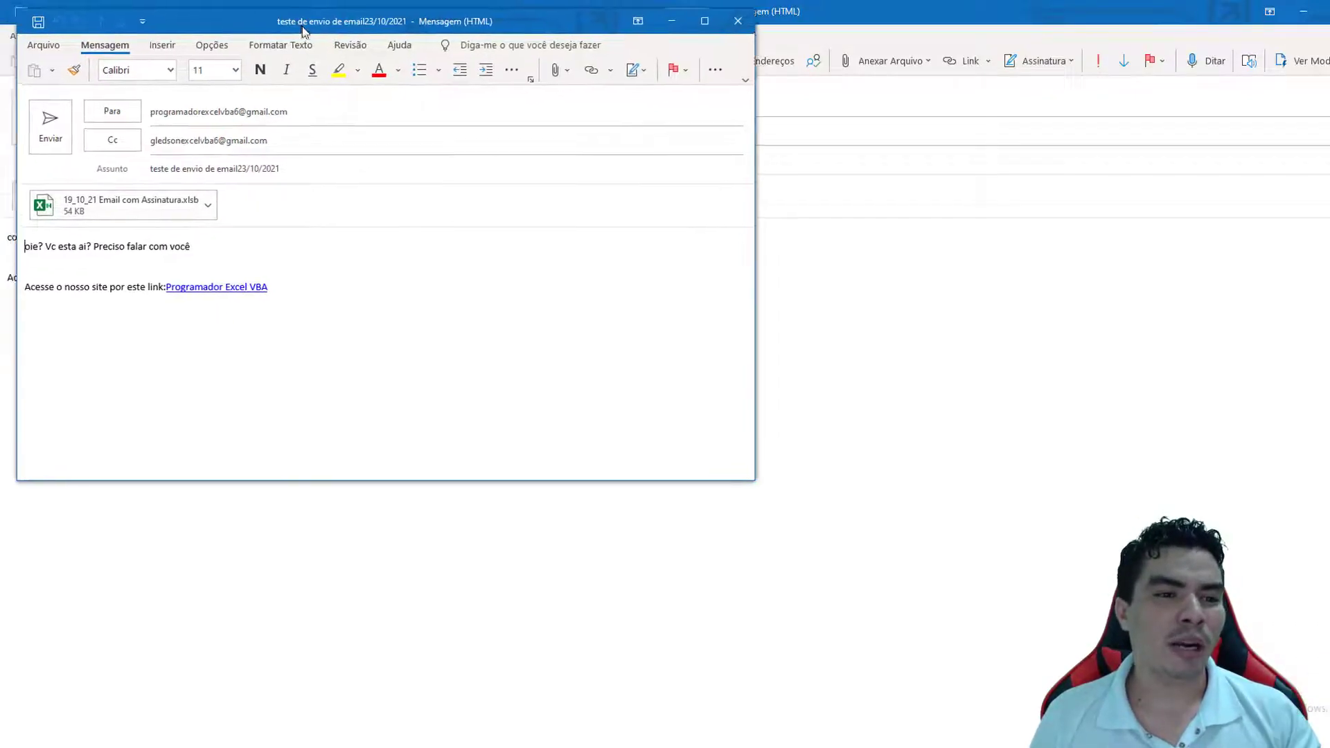
left_click_drag(277, 24, 730, 186)
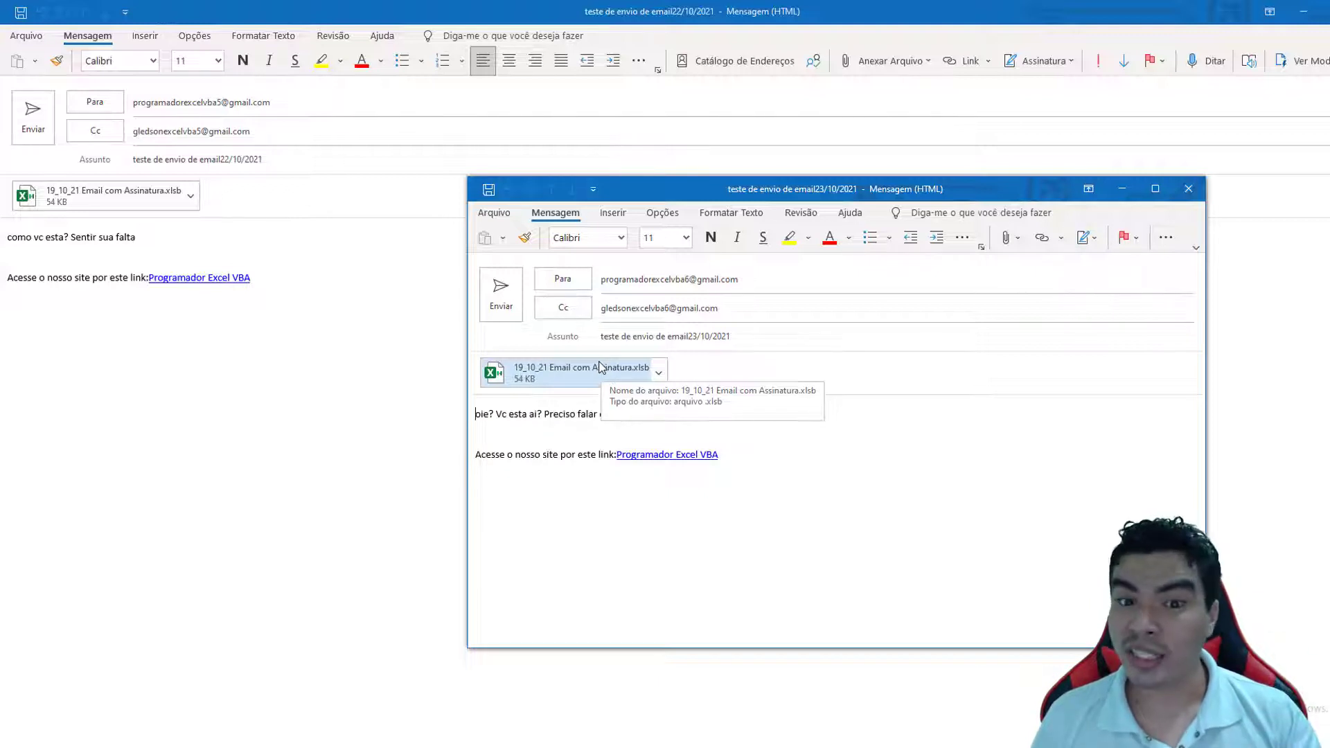
Highlight the message text line and the site link line in the body to inspect them.
left_click_drag(650, 409, 476, 420)
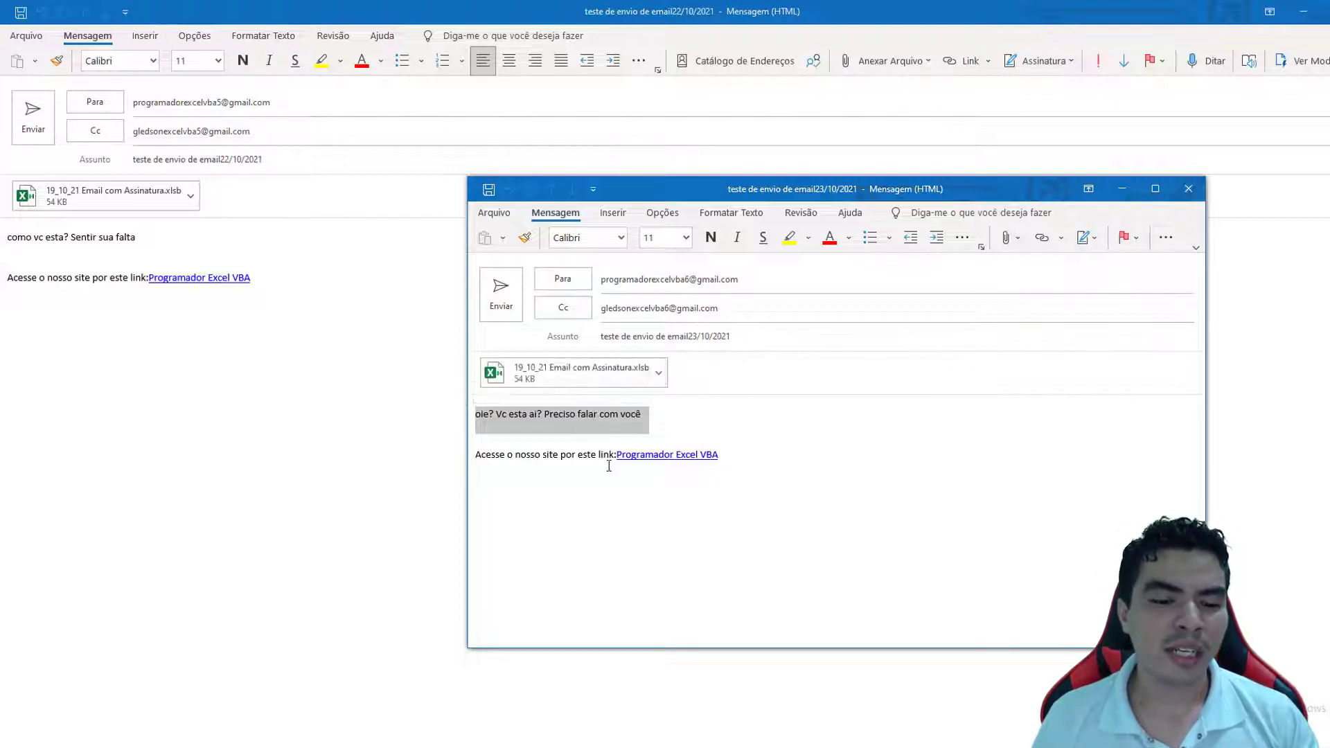
left_click_drag(728, 457, 497, 464)
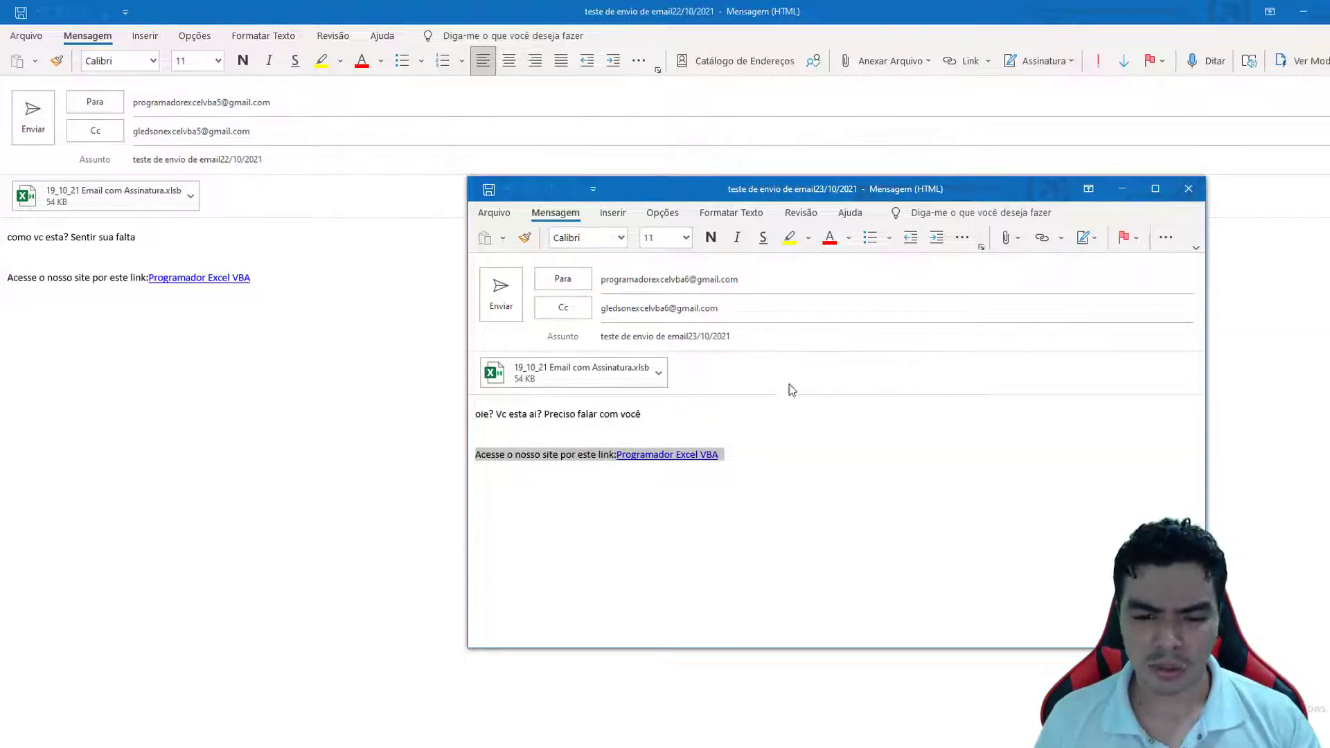
left_click(751, 513)
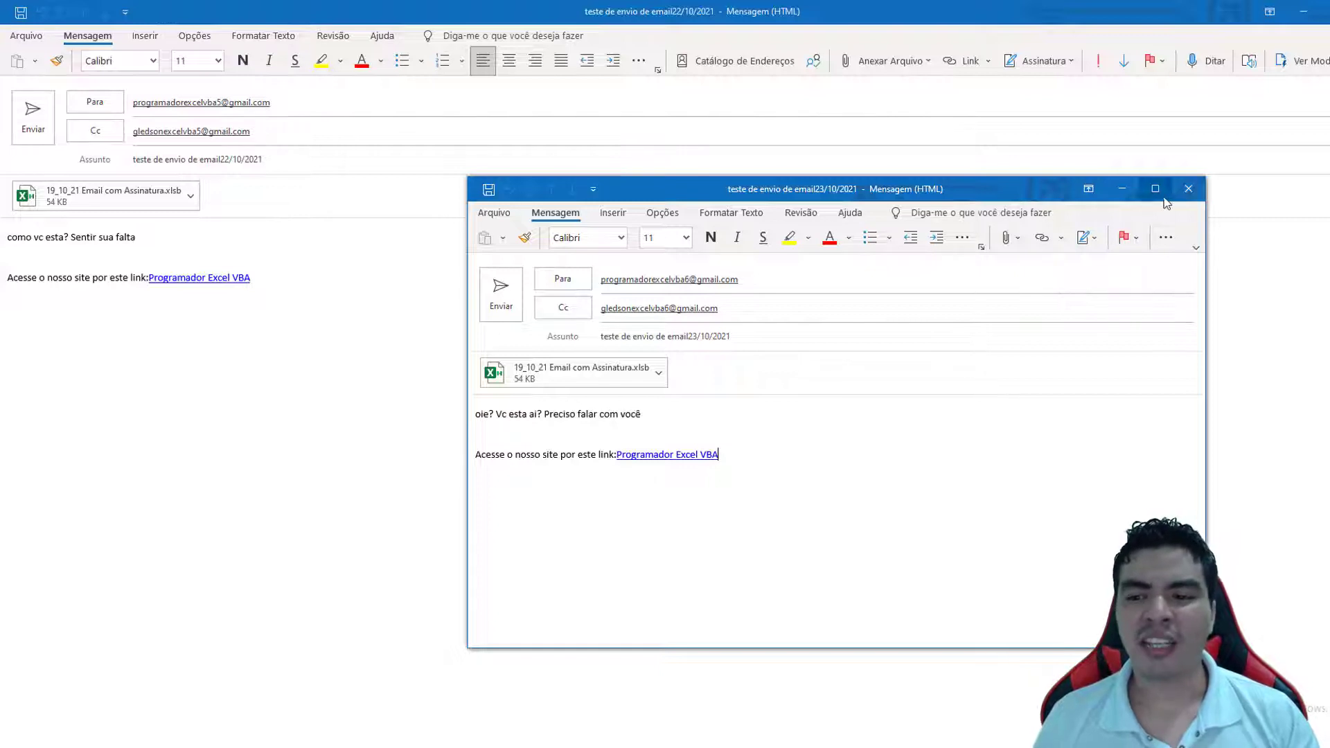
Close the 23/10, 22/10, 21/10, 20/10 and 19/10 messages, choosing Não to discard each.
left_click(1188, 190)
left_click(698, 423)
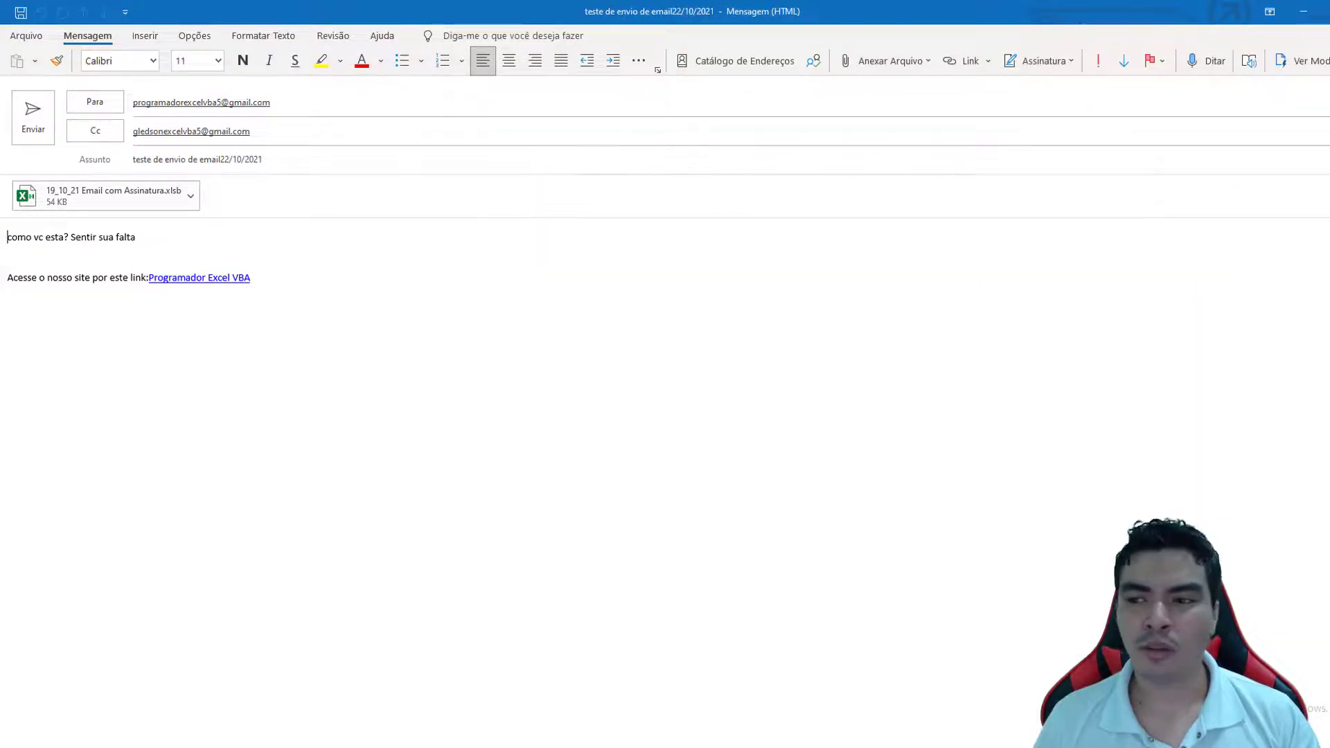
left_click(697, 421)
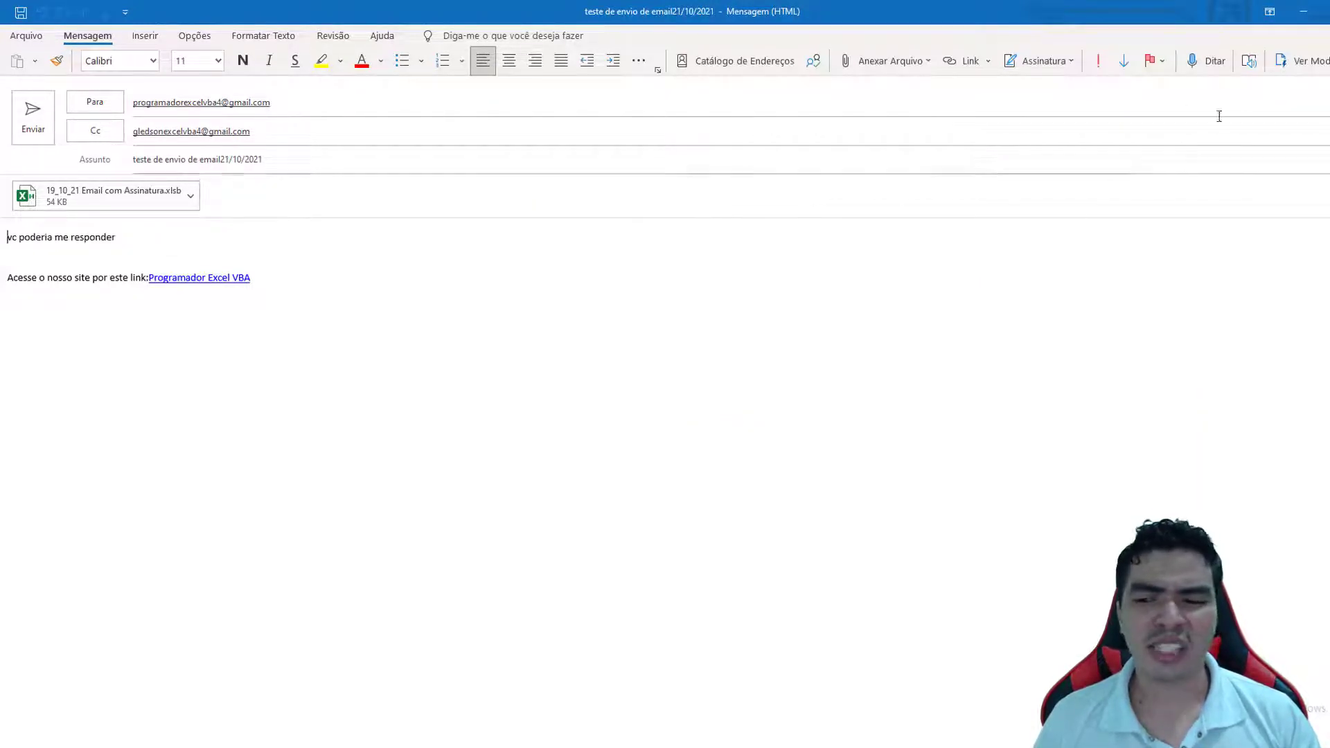
key("Escape")
left_click(698, 422)
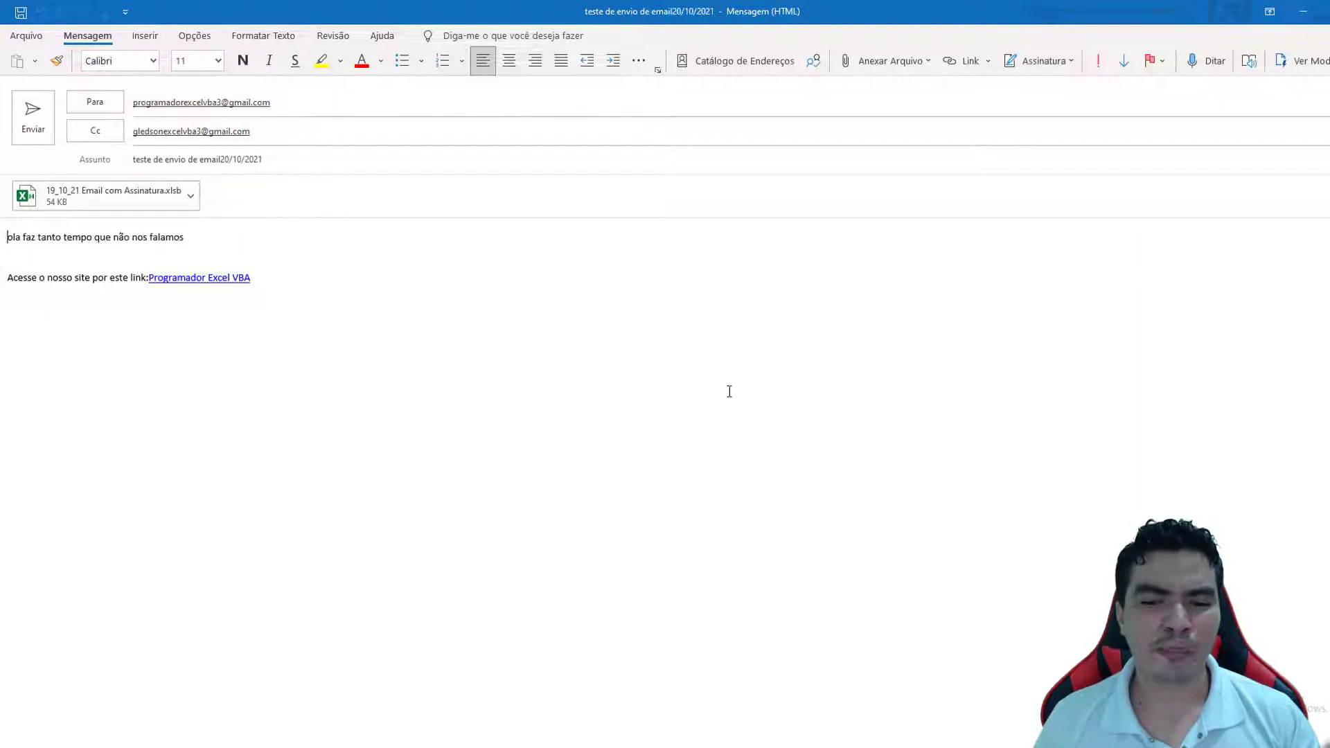
key("Escape")
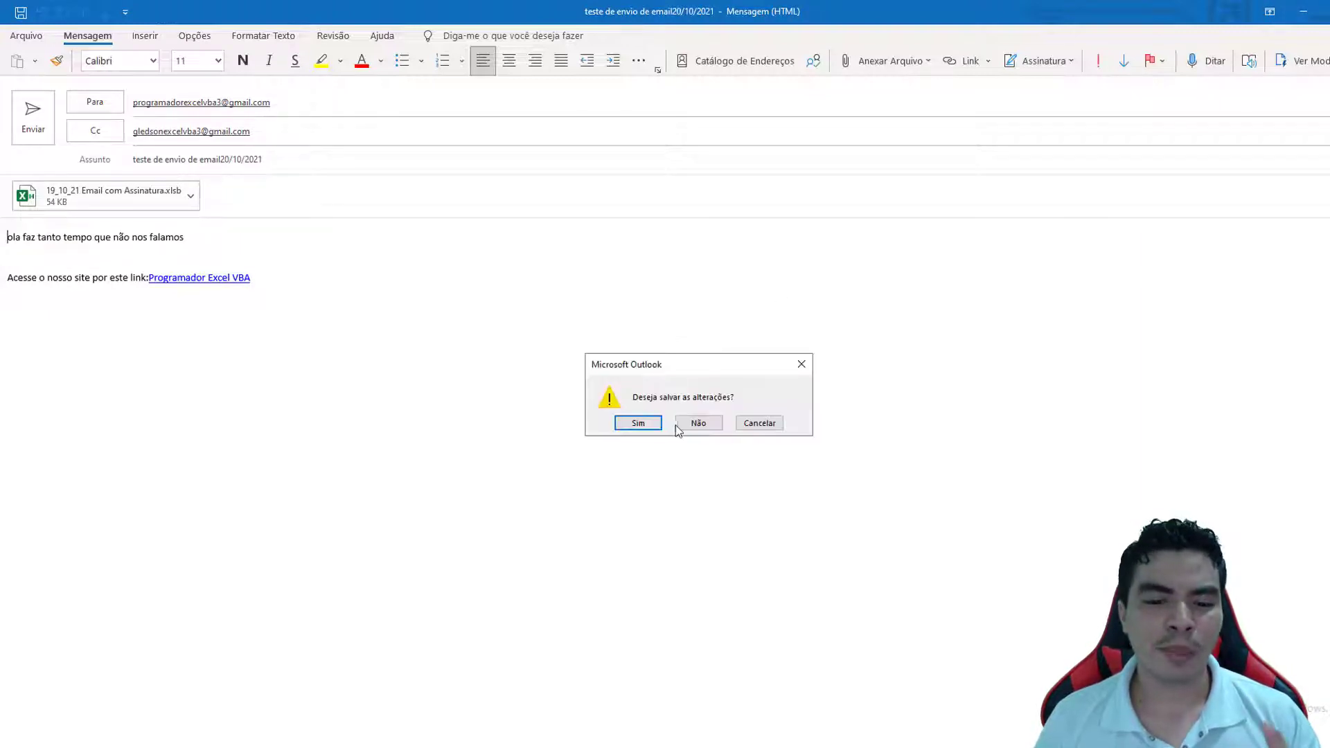
left_click(693, 422)
key("Escape")
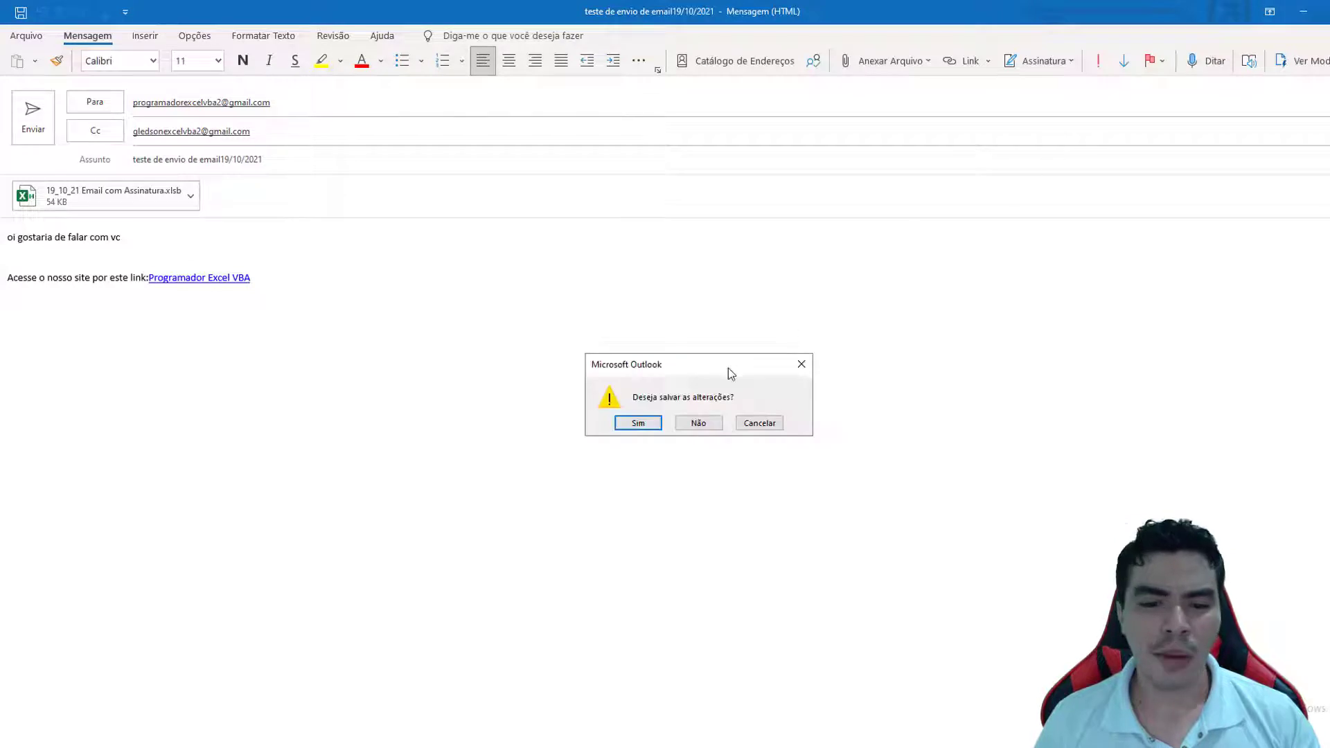
left_click(696, 422)
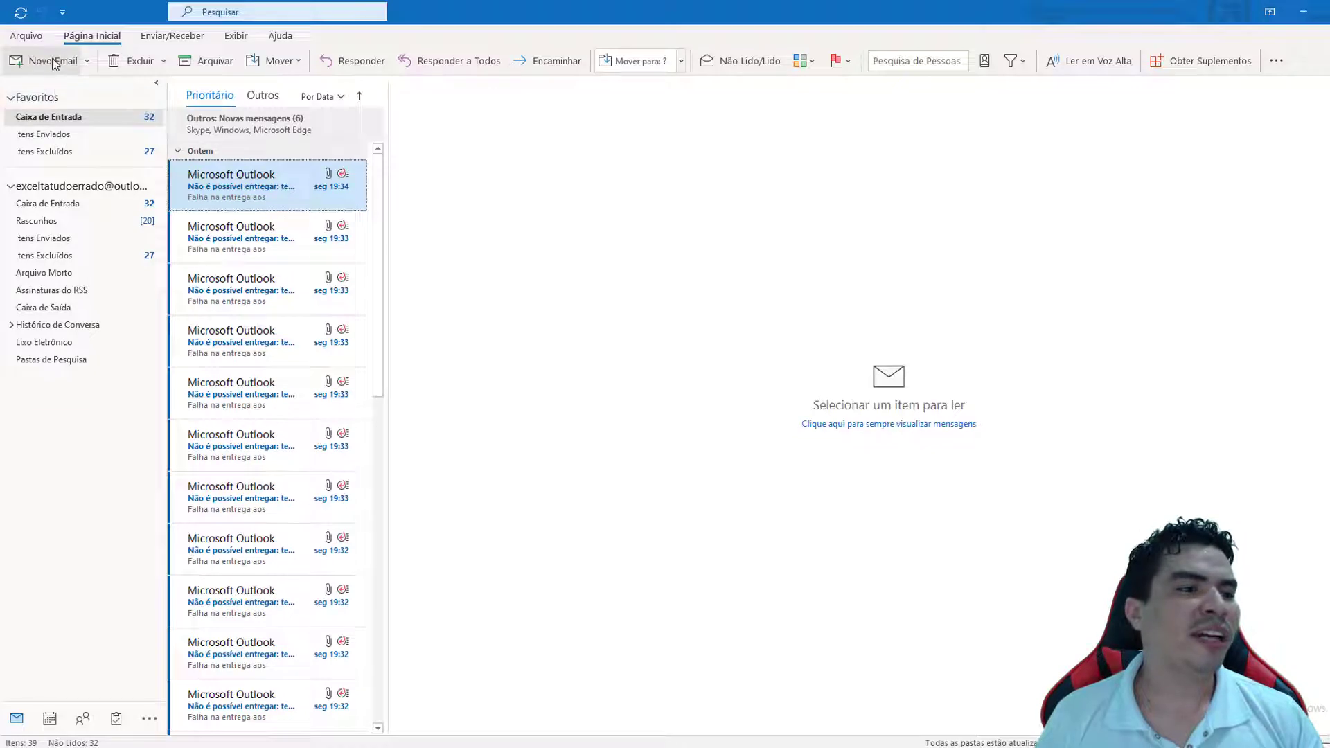
Start a new blank email and open the Inserir > Assinatura signature options.
left_click(53, 64)
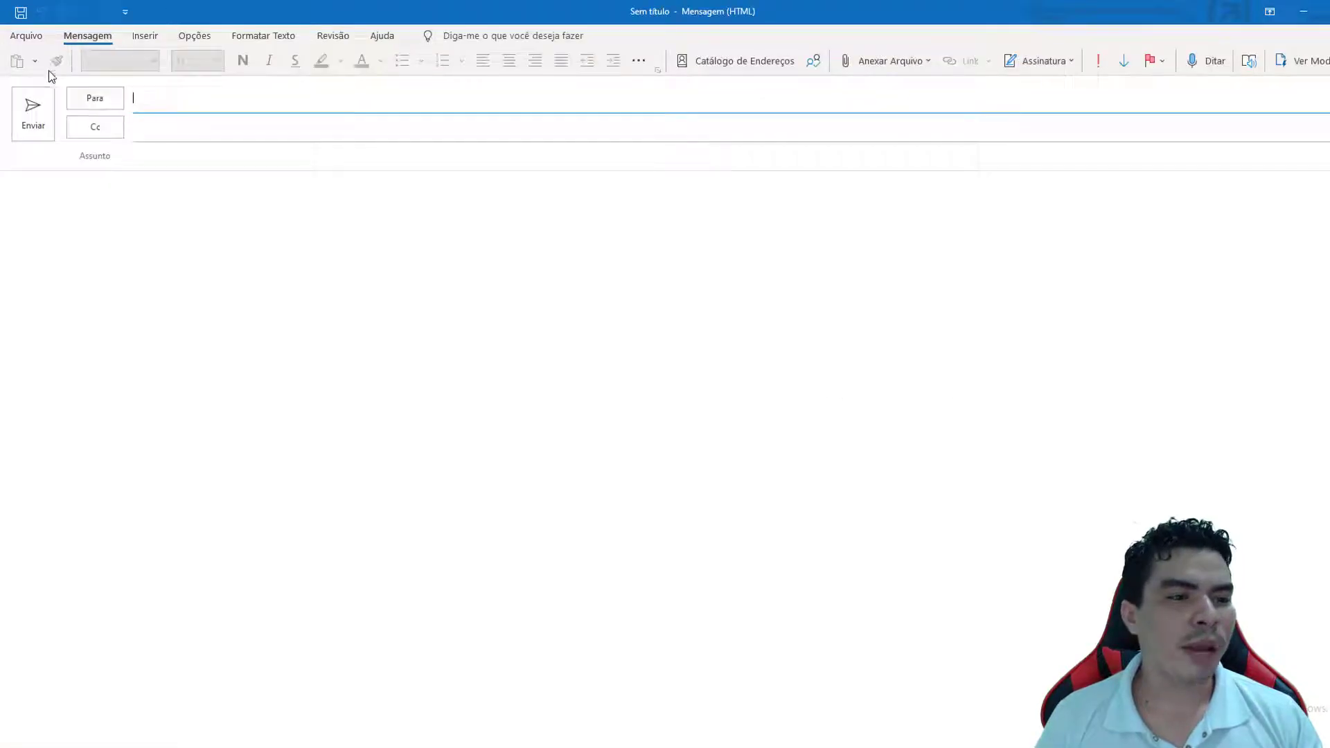
left_click(144, 36)
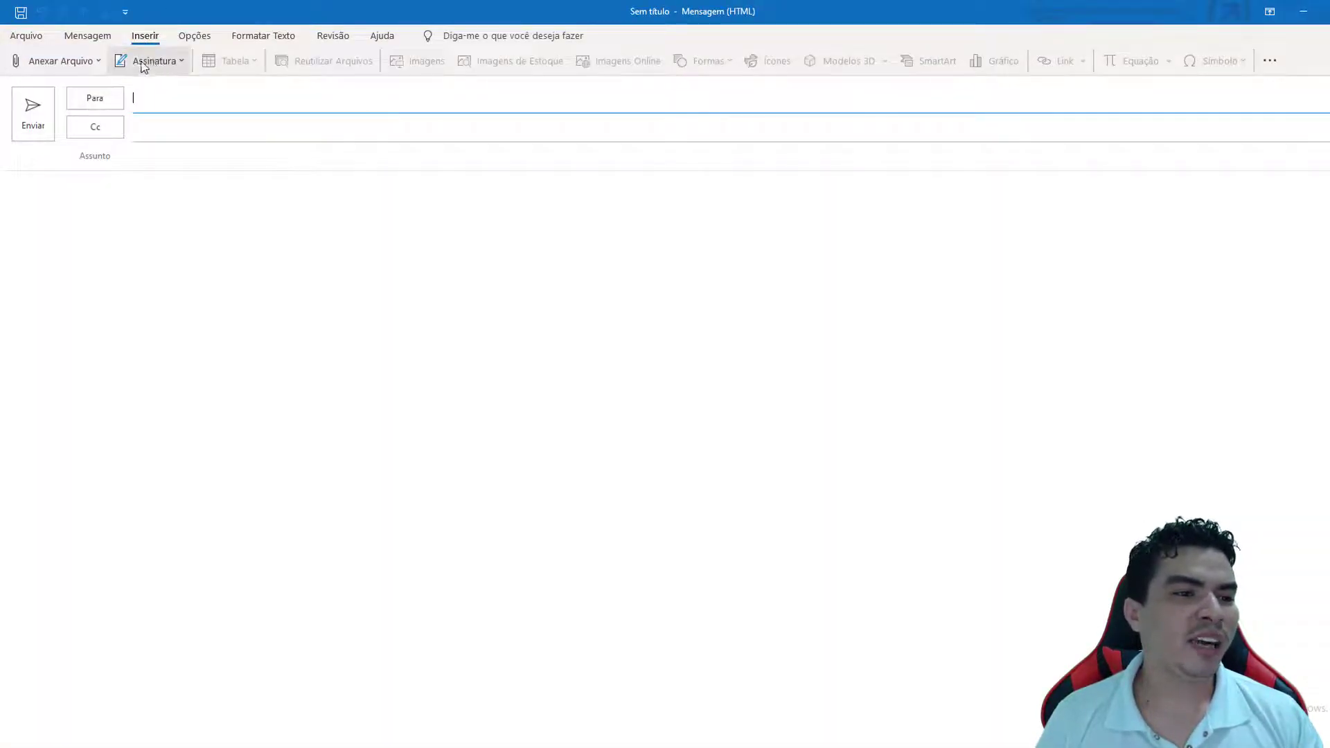
left_click(161, 62)
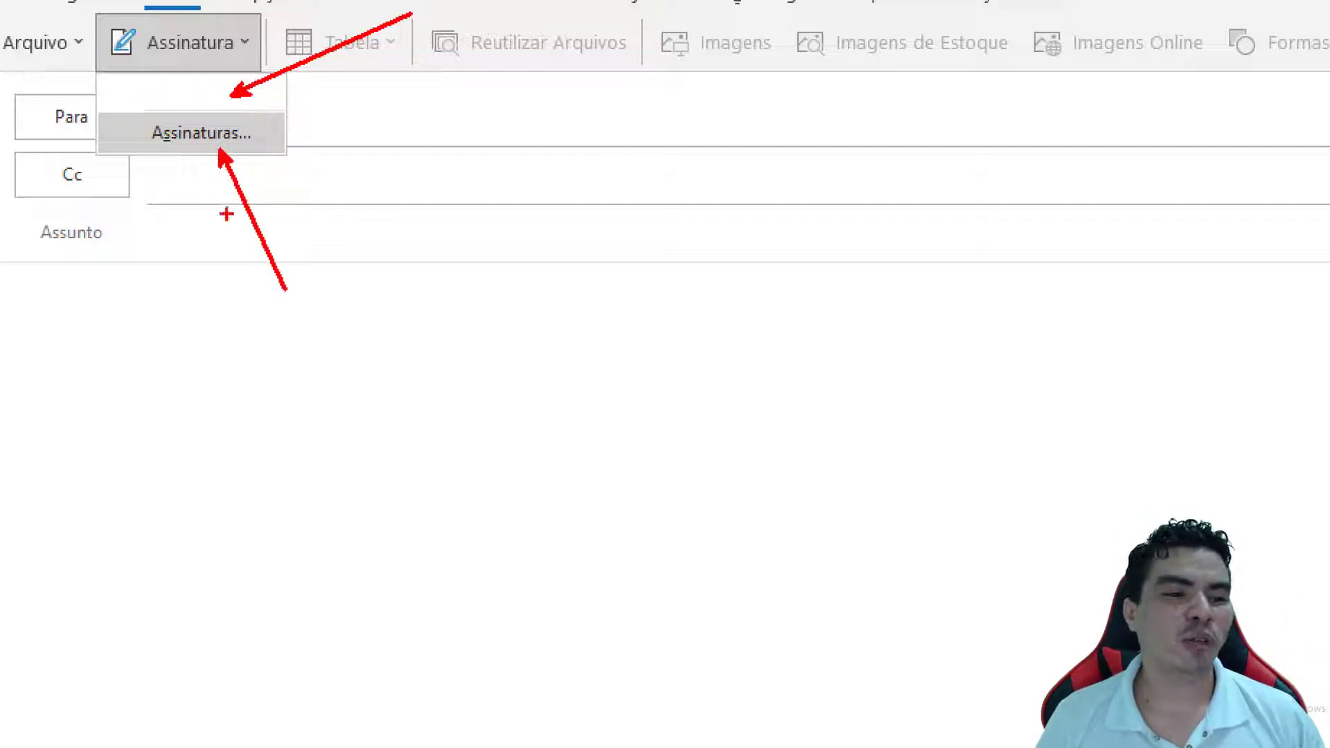
left_click(159, 105)
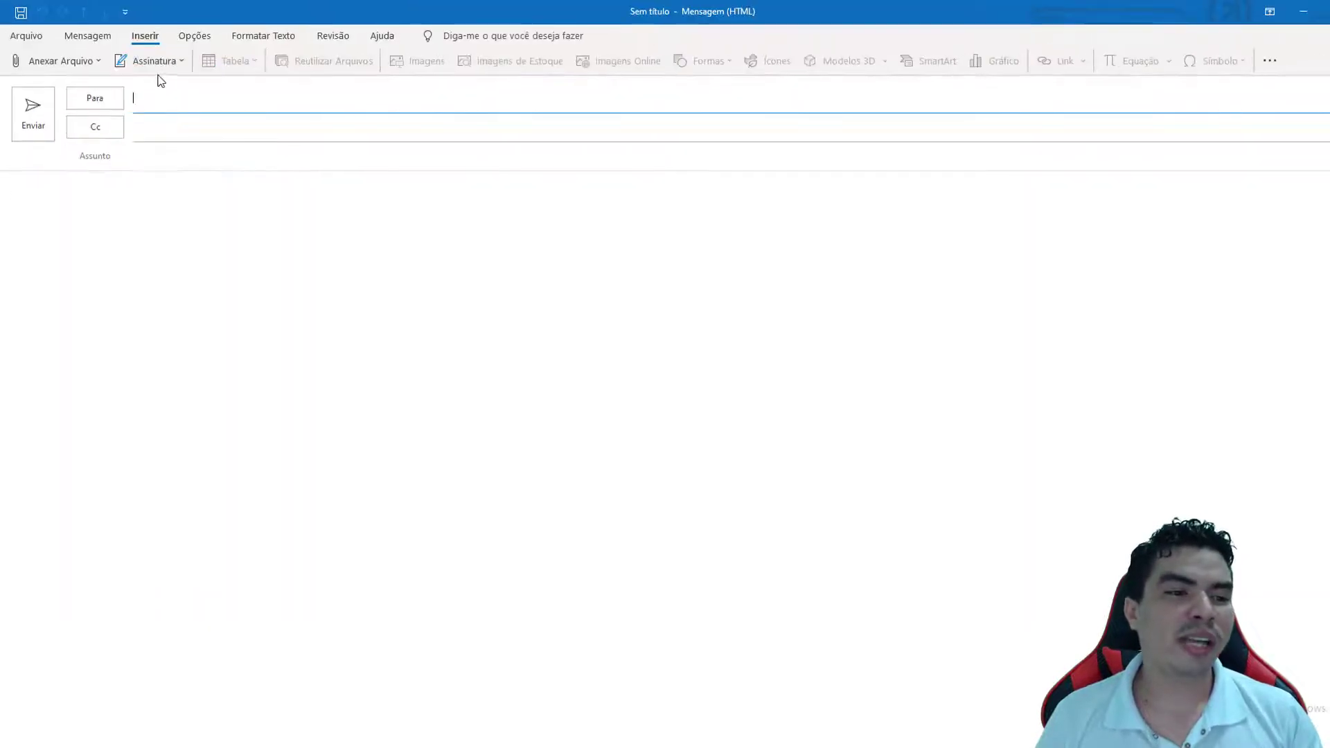
left_click(154, 61)
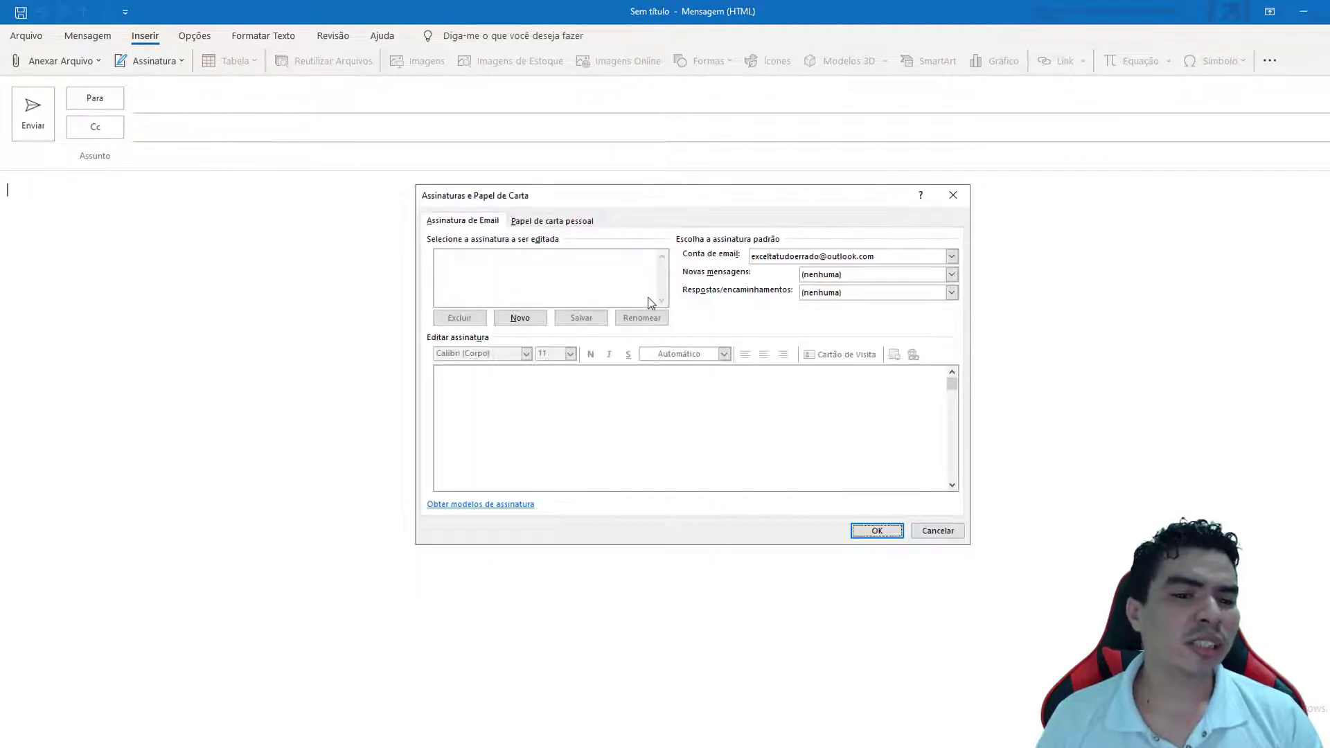
Create a new signature named after the author.
left_click(521, 318)
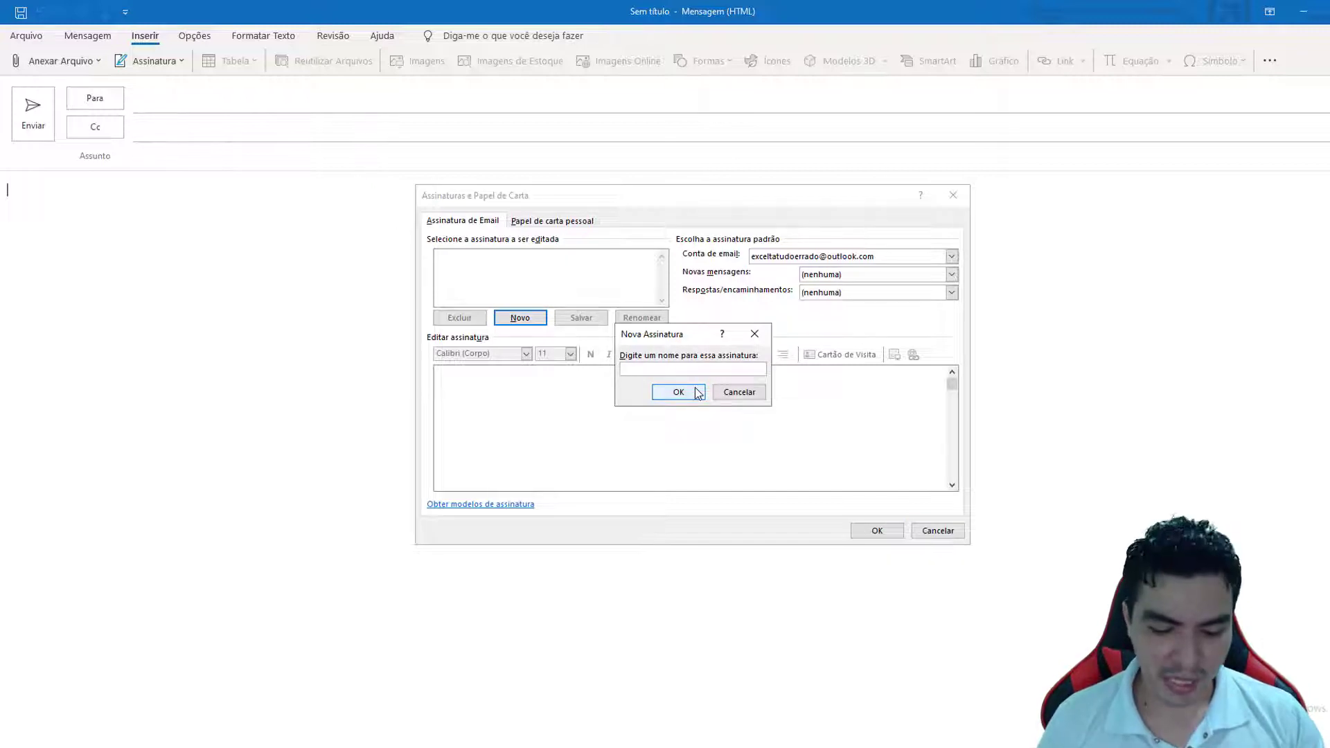
type("Gledson")
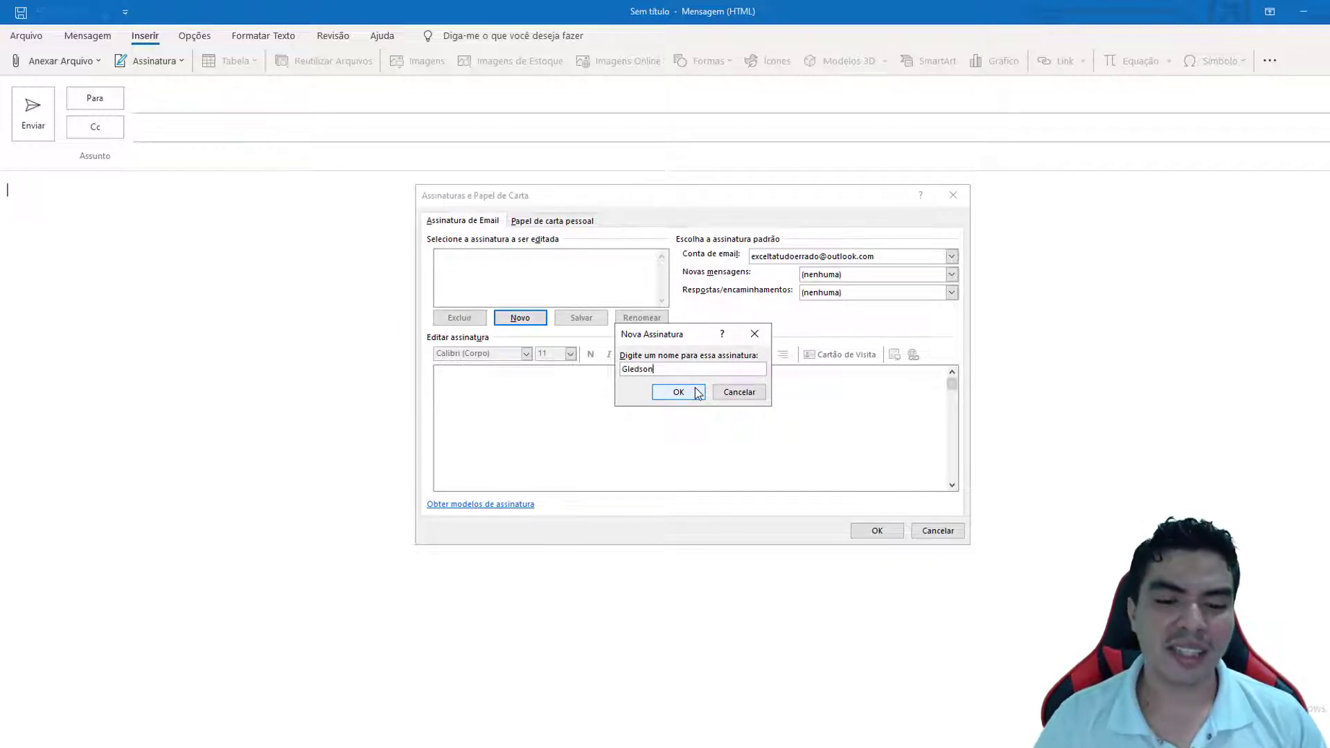
left_click(697, 393)
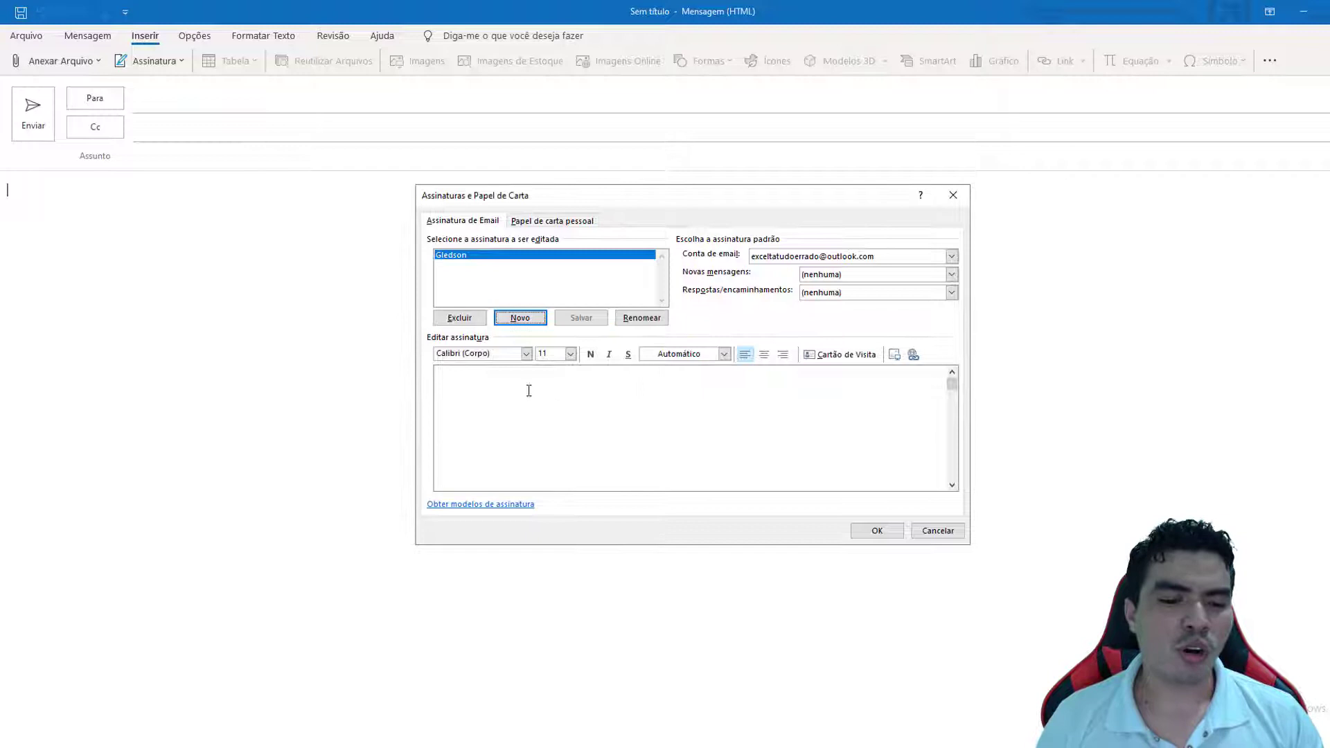
Type the signature text: author's name, Programador Excel VBA, the extension line, and Programador.
left_click(460, 386)
type("Gled")
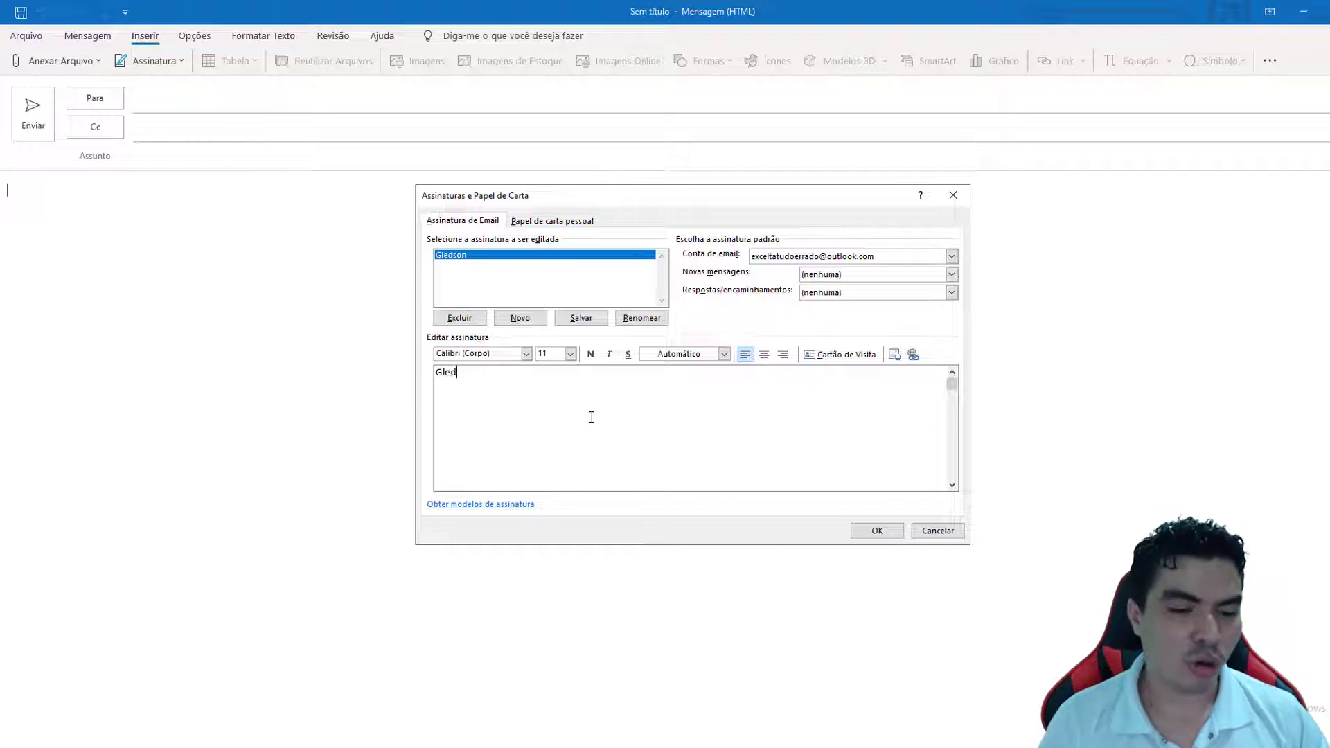
type("son Programador")
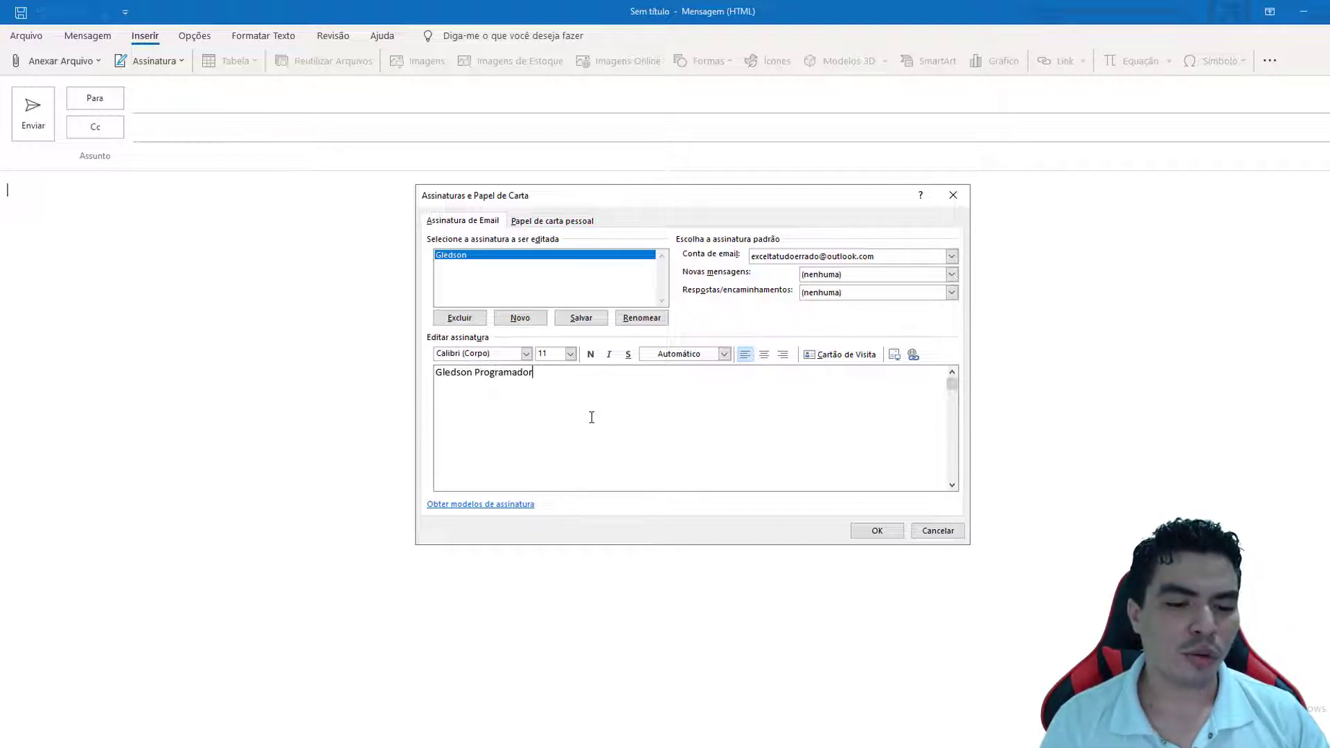
type(" Excel VBA ::")
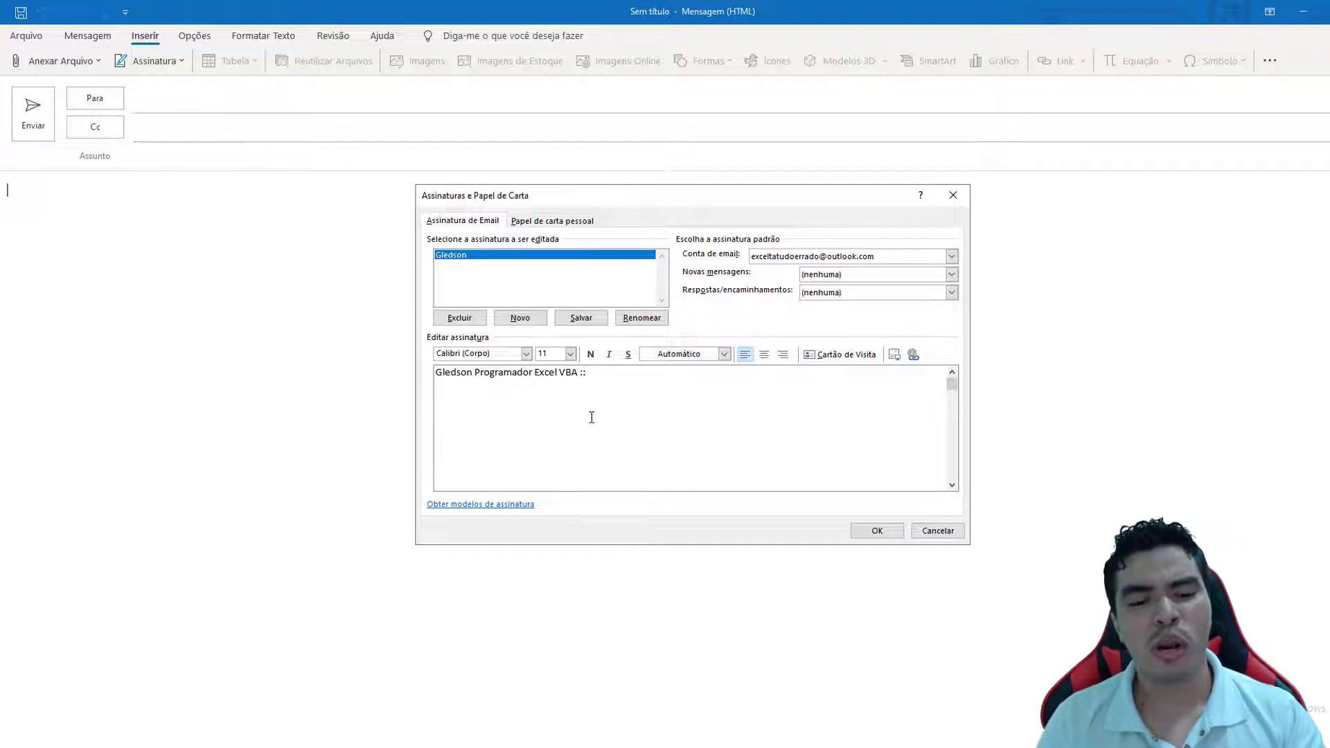
type(" R")
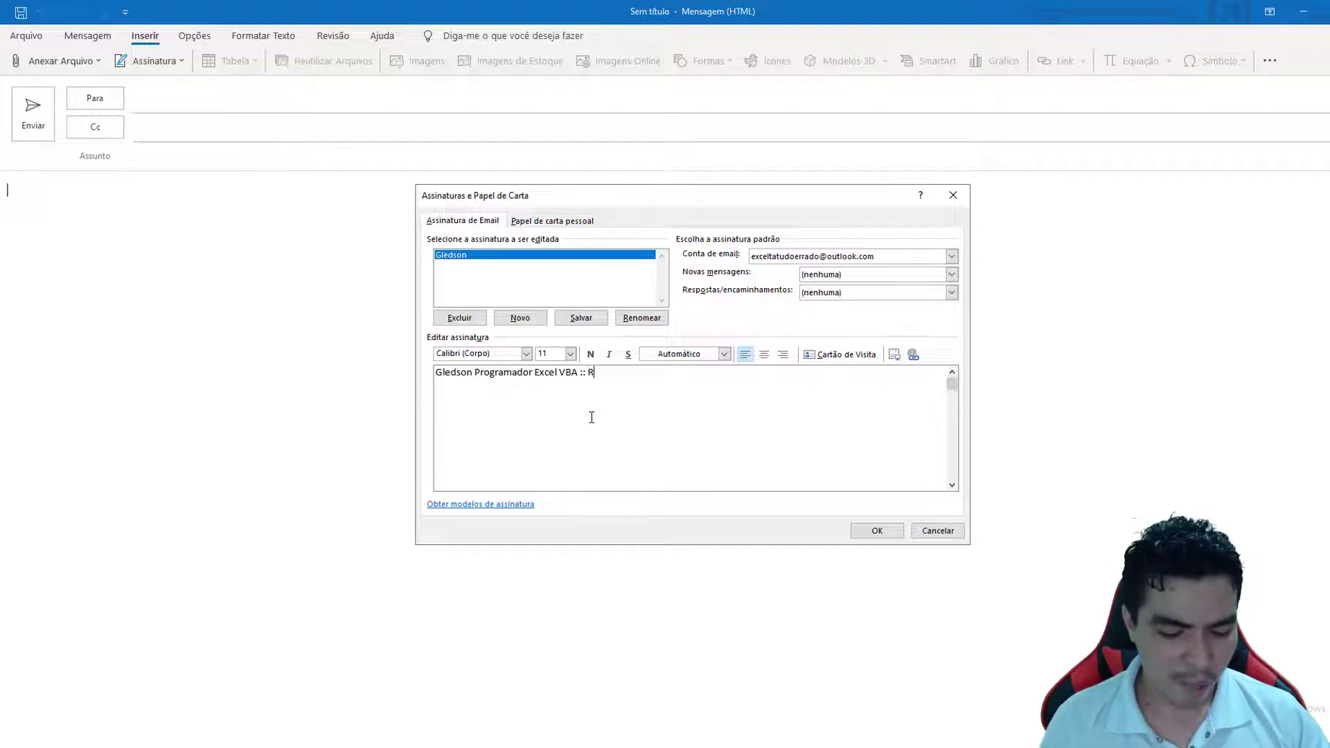
type("amal ")
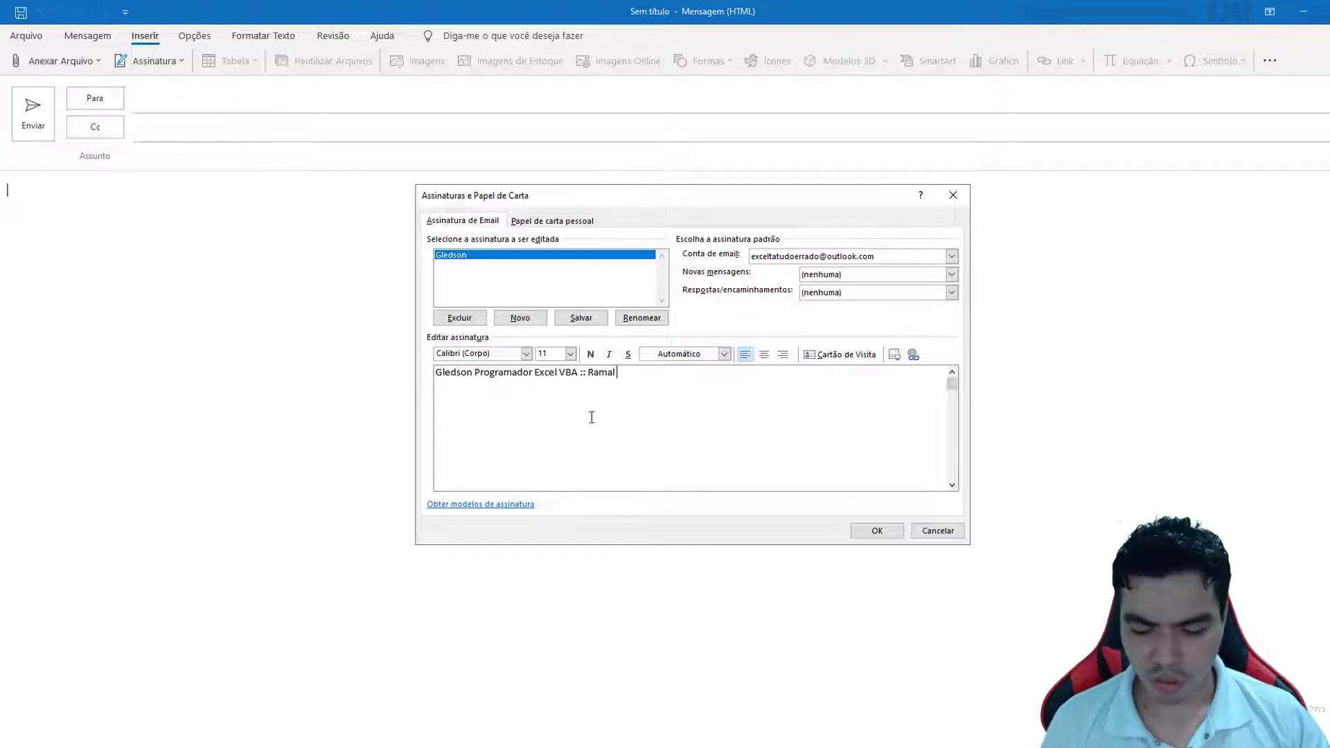
type("2125 :: T.I. ::")
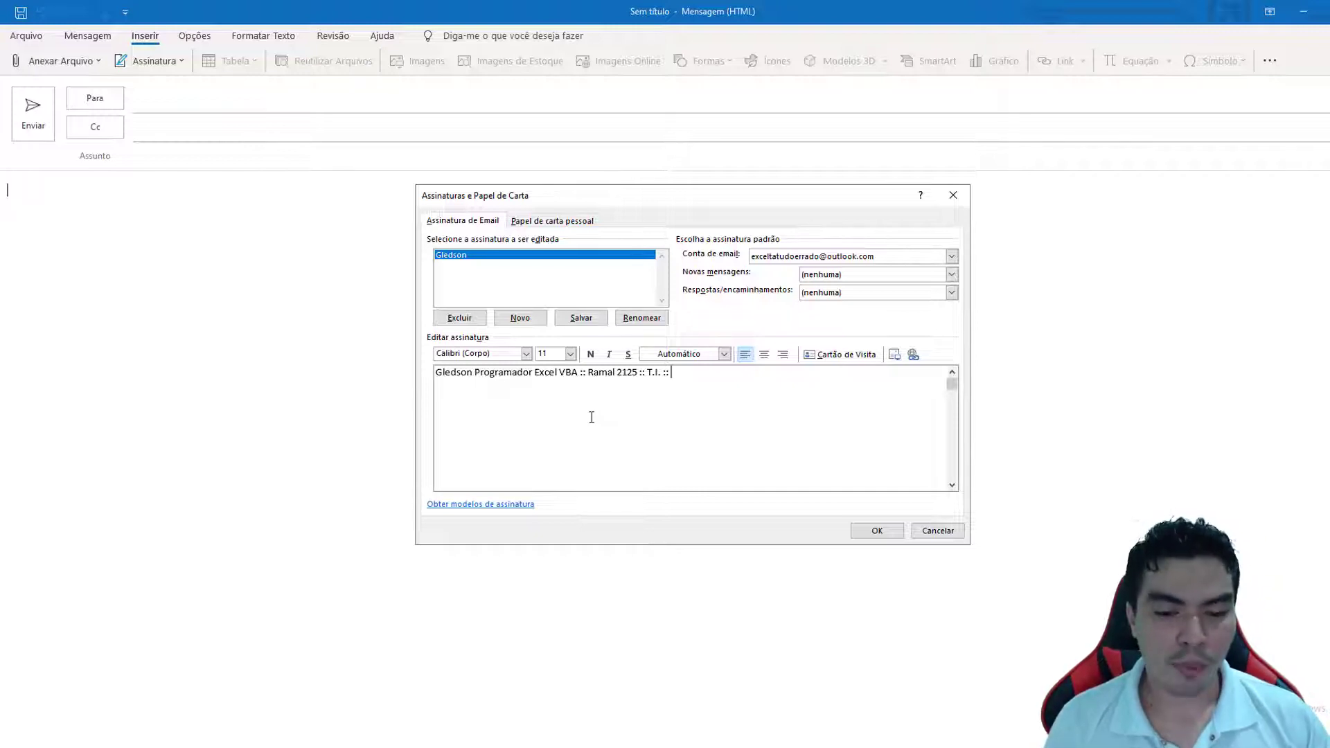
type("Programado")
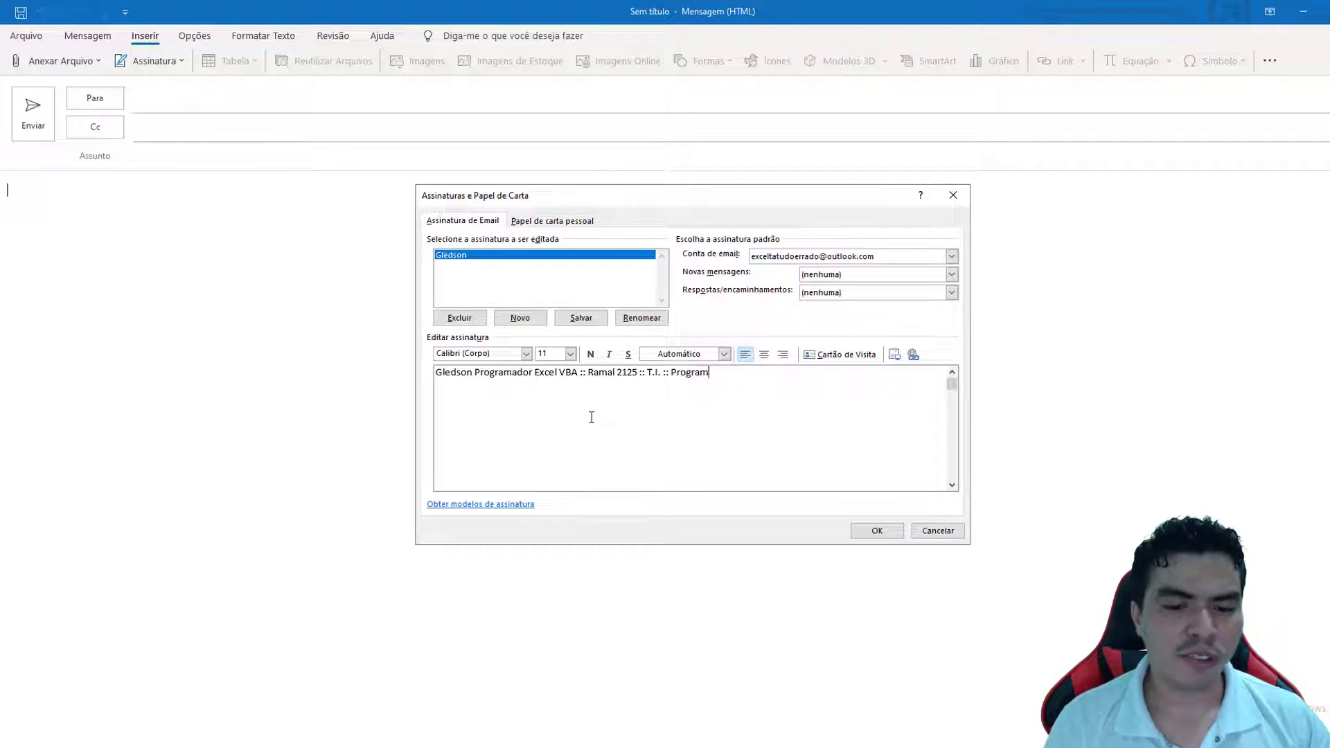
type("r")
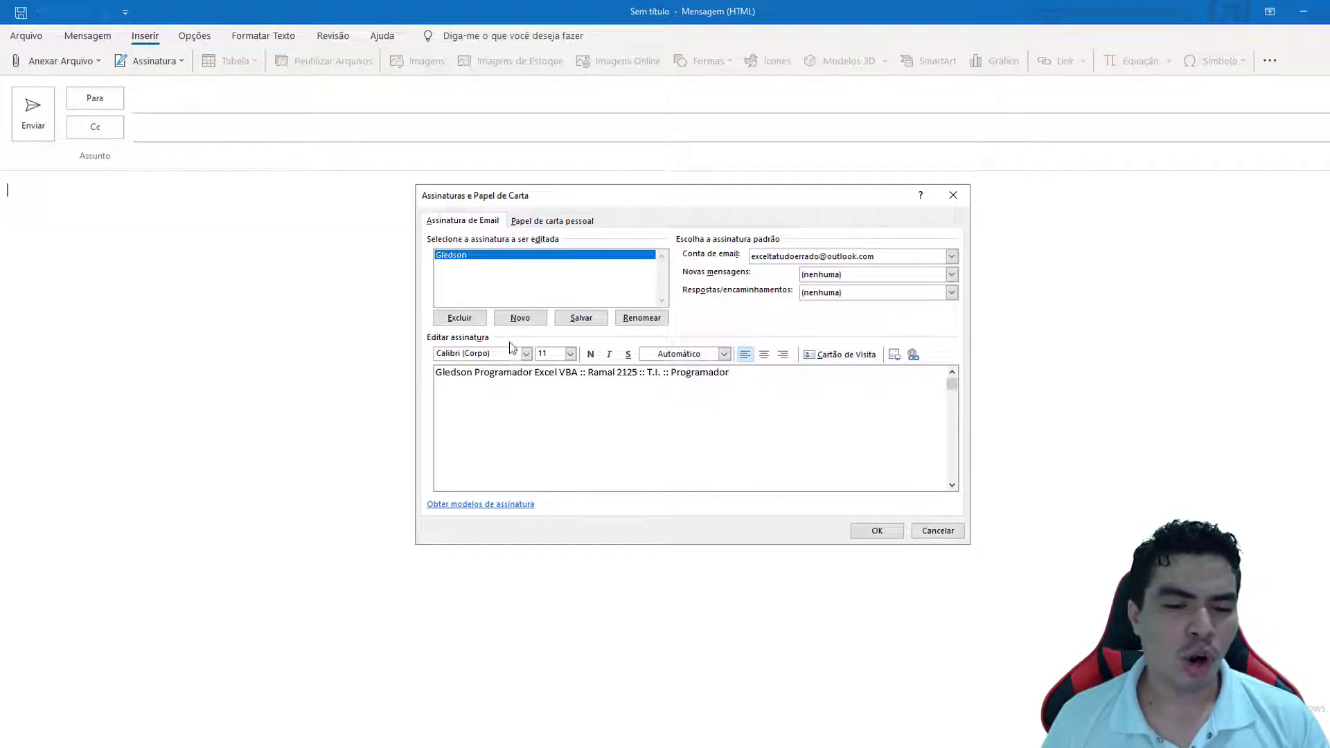
Make the whole signature line bold and red, then confirm the signature settings with OK.
left_click(590, 354)
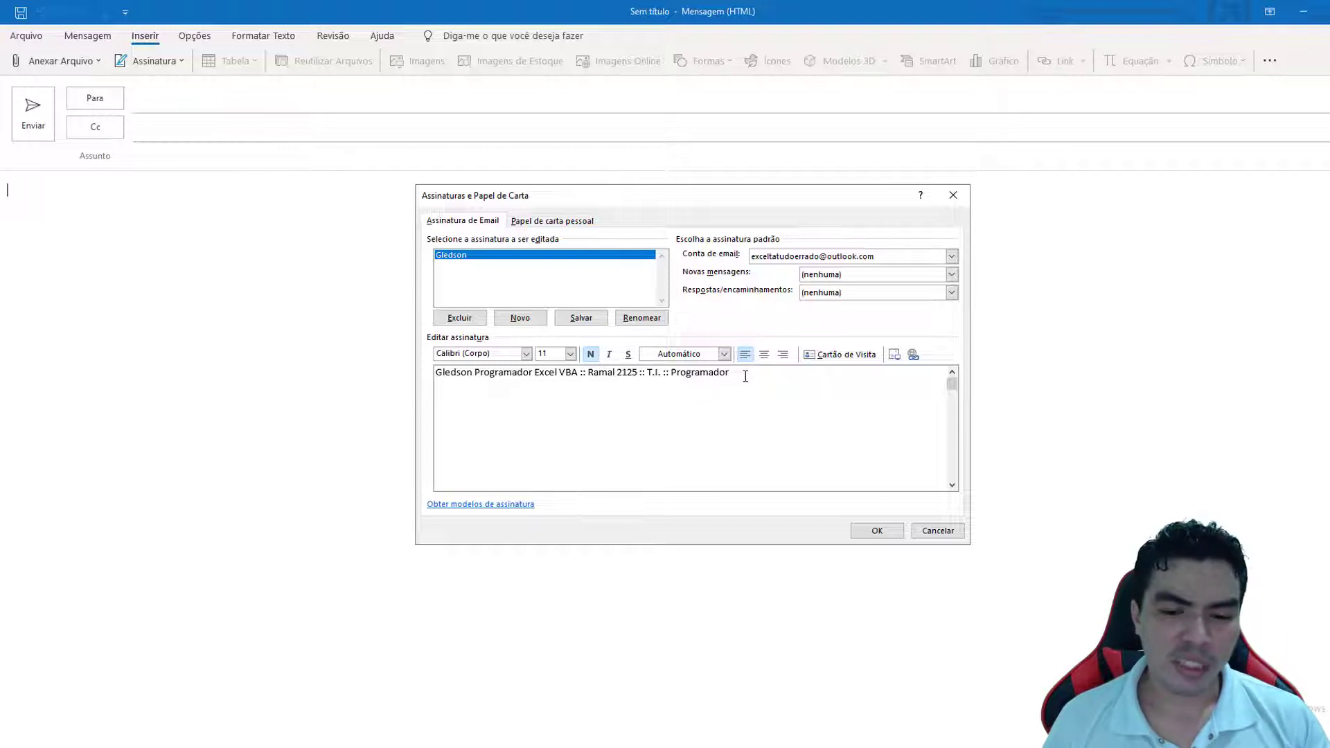
left_click_drag(745, 376, 430, 374)
left_click(590, 354)
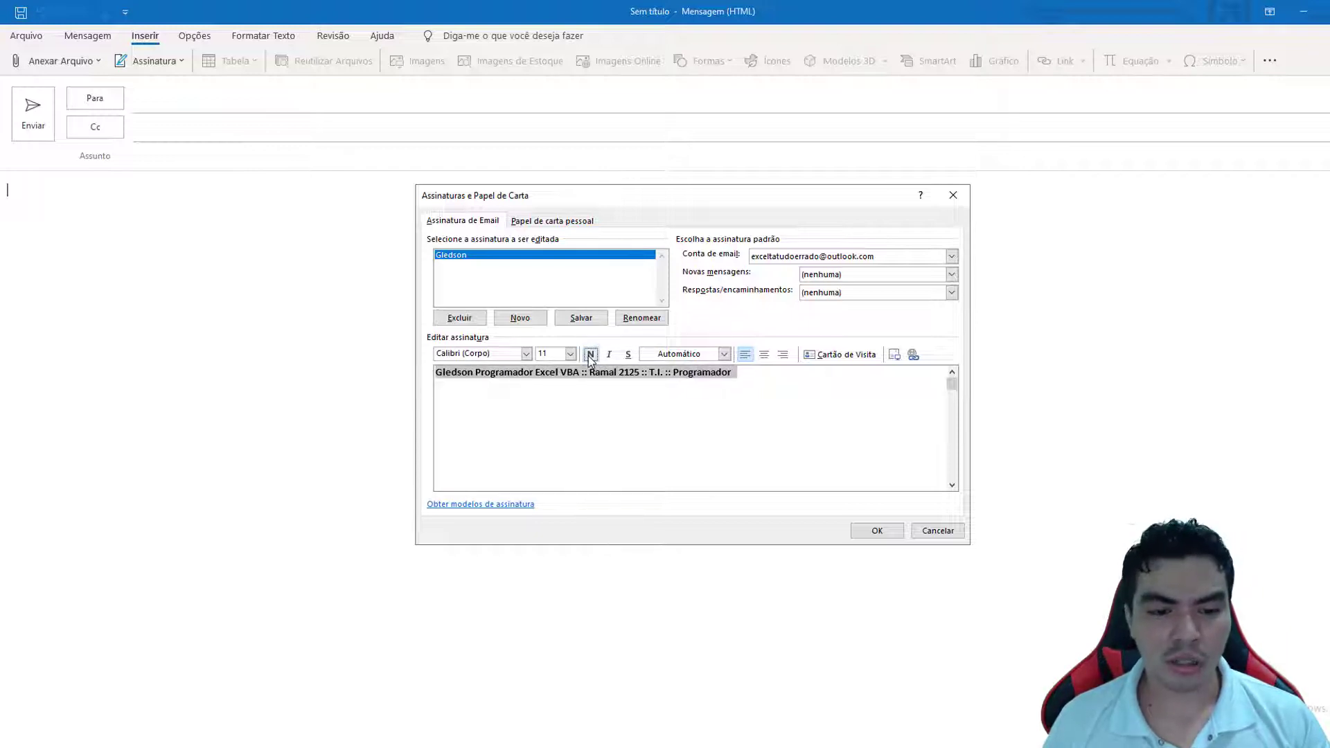
left_click(723, 353)
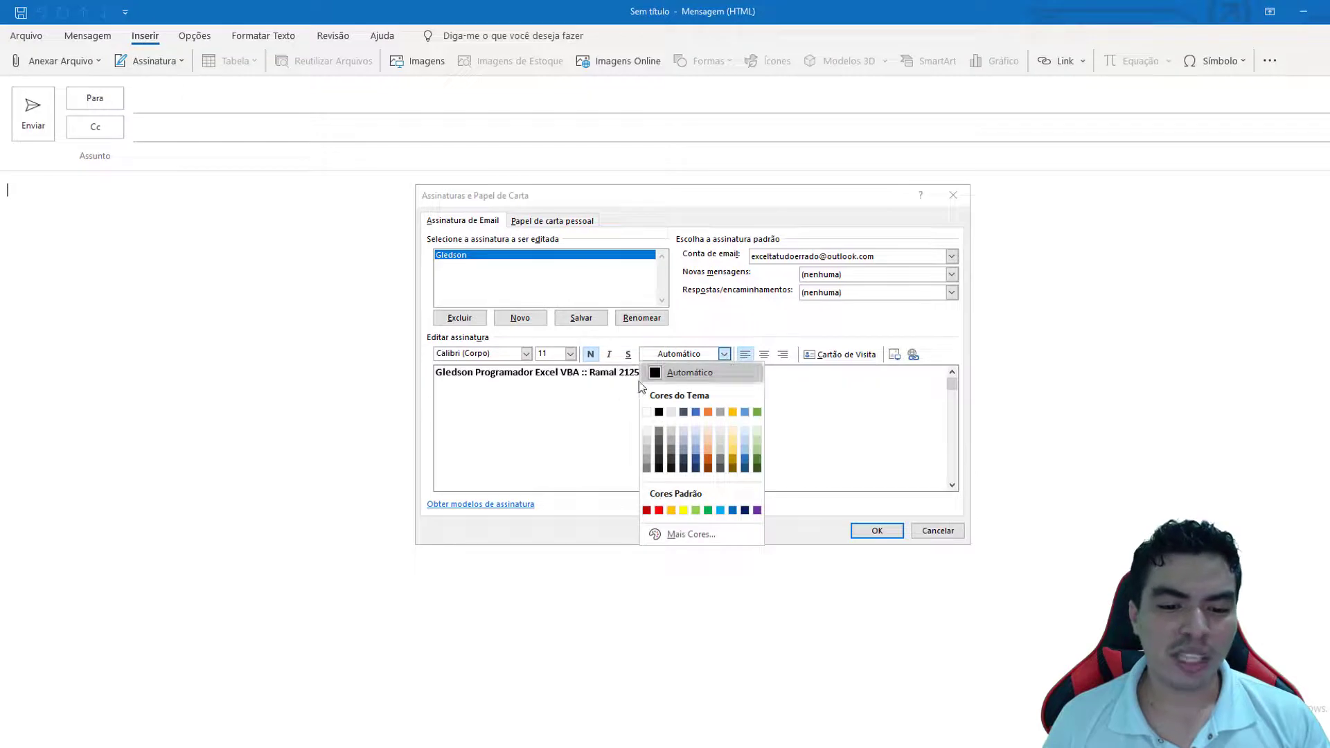
left_click(659, 511)
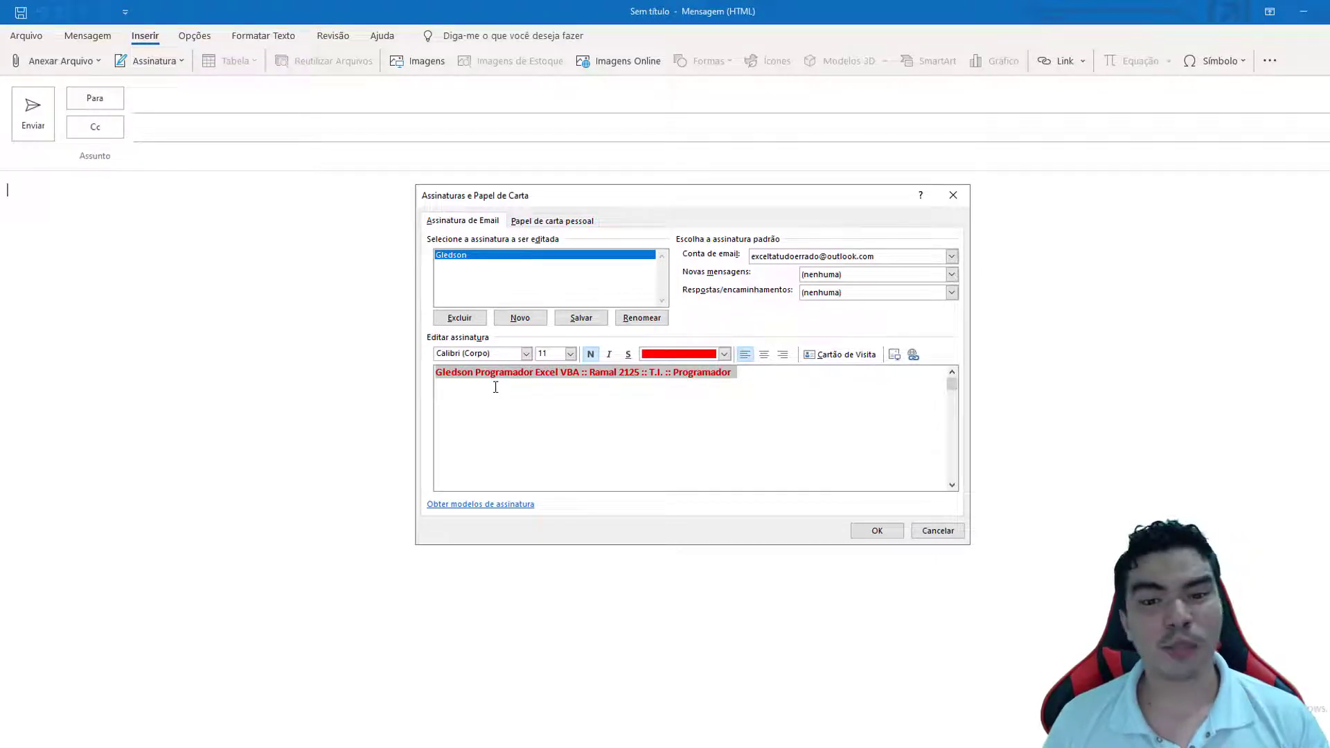
left_click(874, 532)
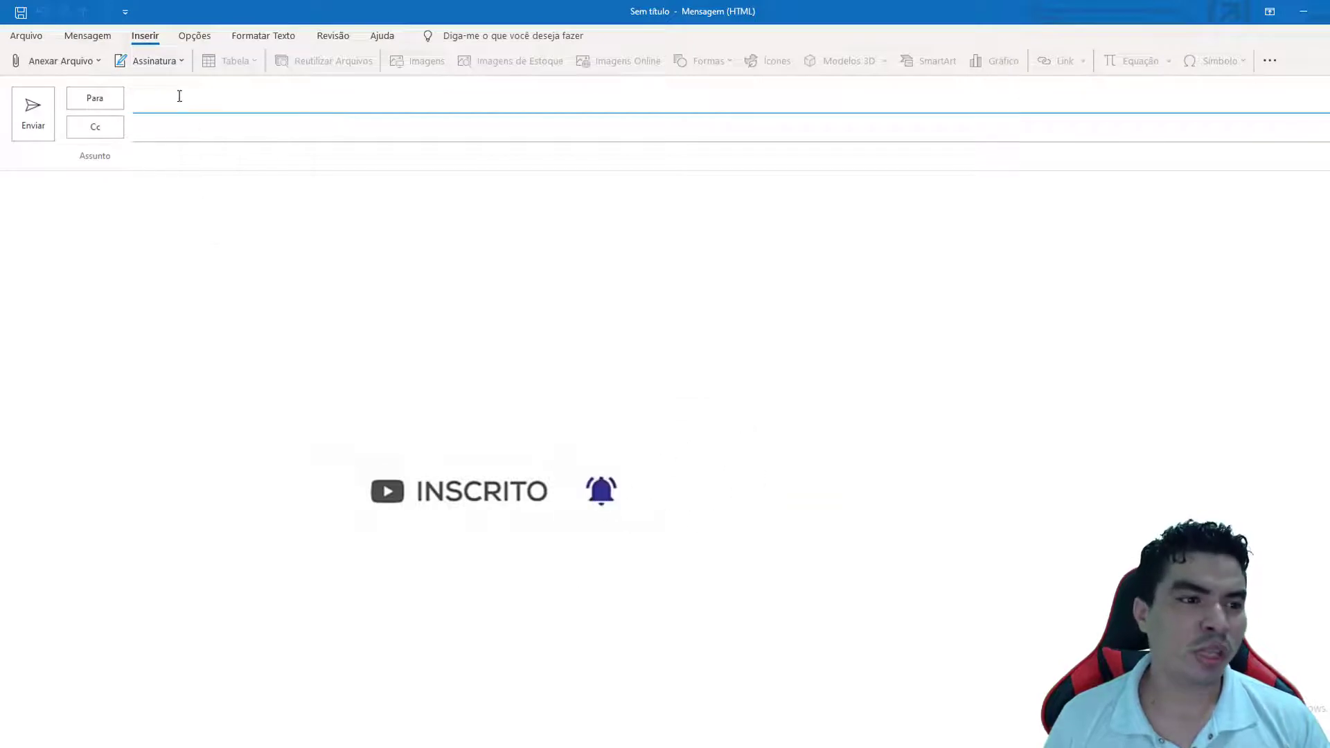
Insert the saved red signature into the new message, then close it without saving.
left_click(163, 63)
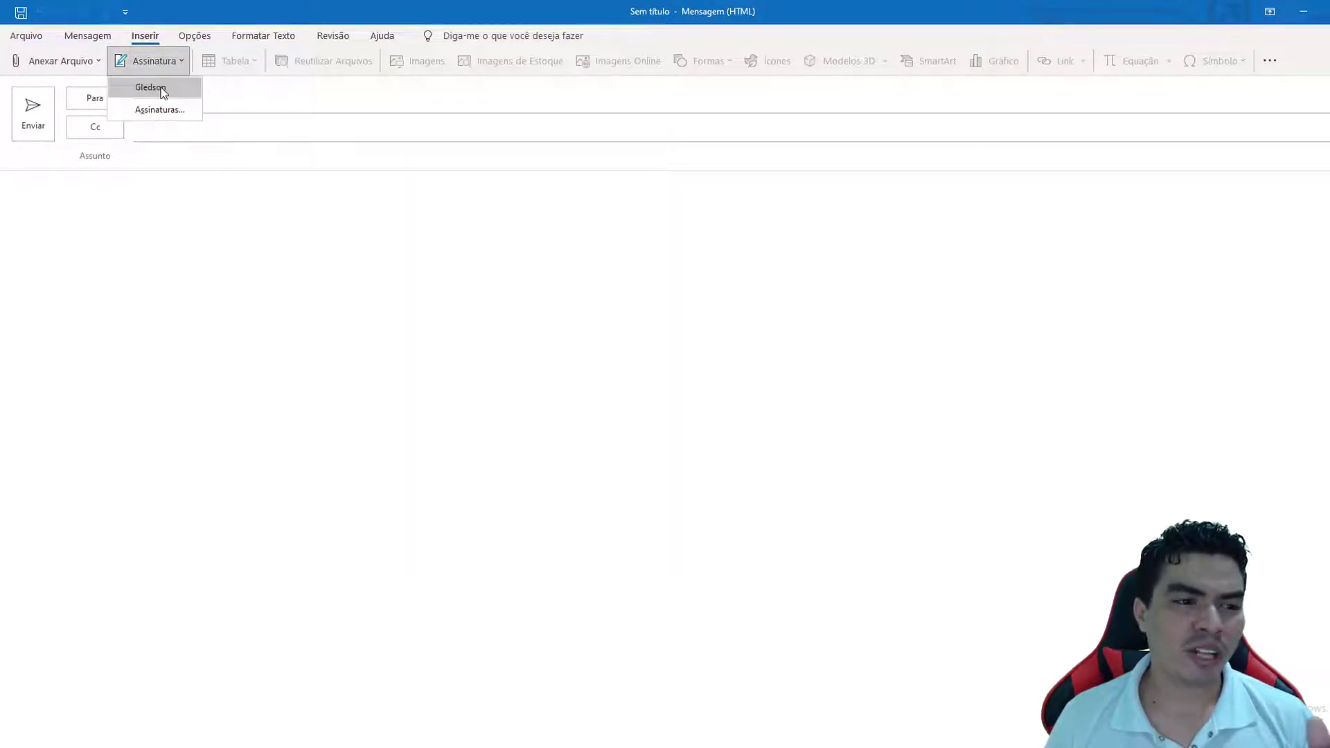
left_click(151, 87)
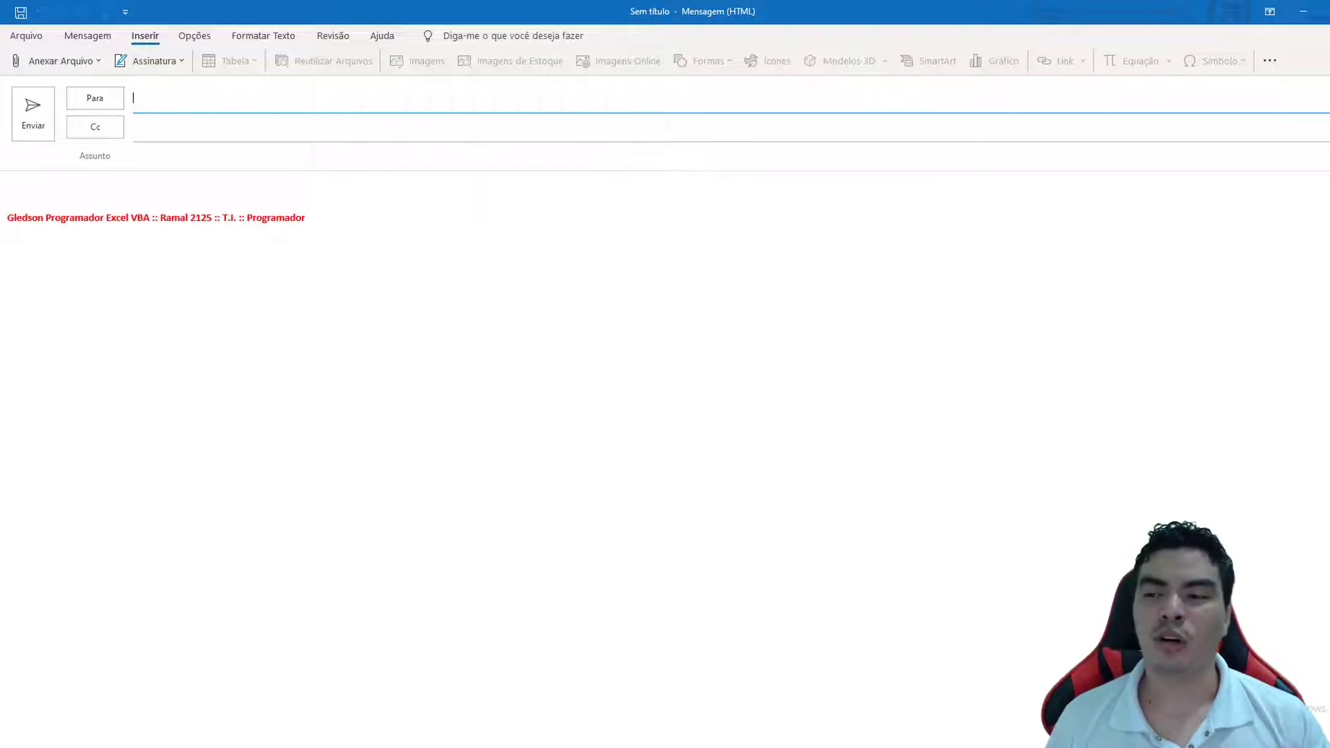
left_click(1324, 11)
left_click(700, 422)
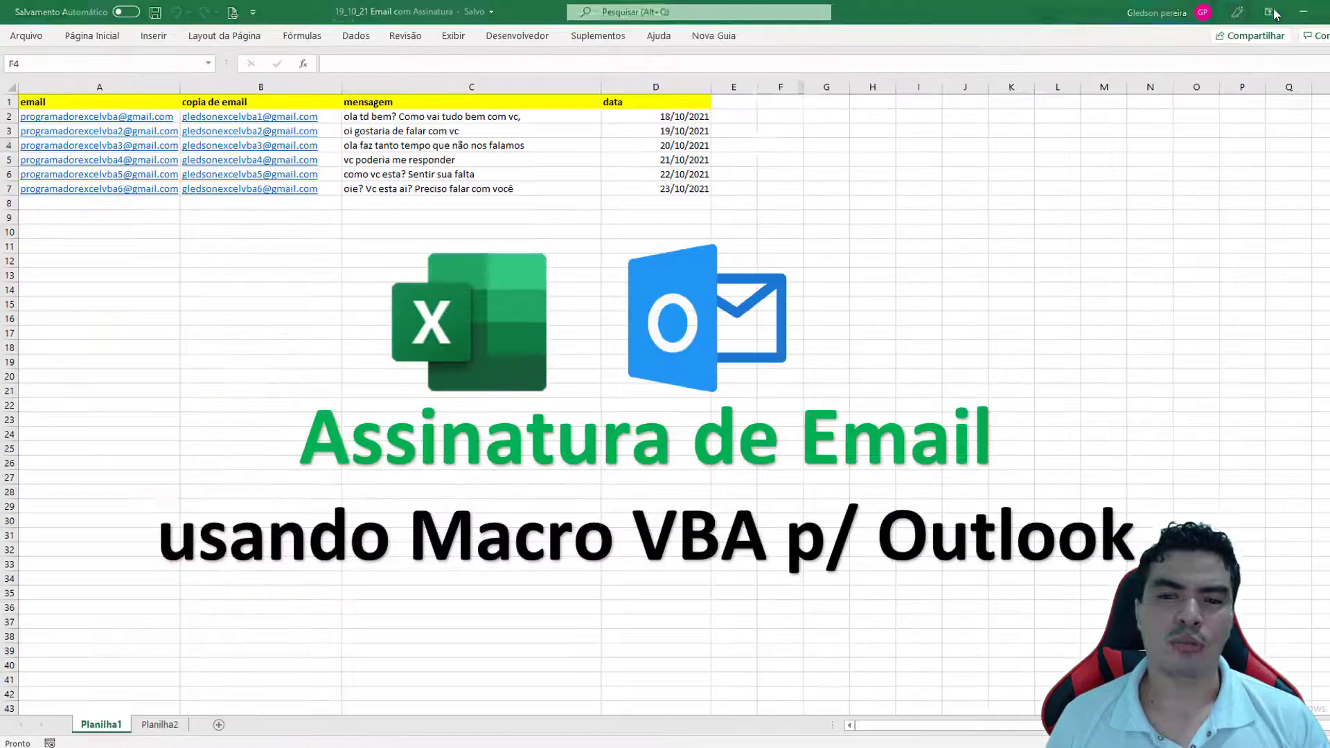
In Excel, open the Enviar_Email code through the Outlook picture's Atribuir macro > Editar.
left_click(1276, 14)
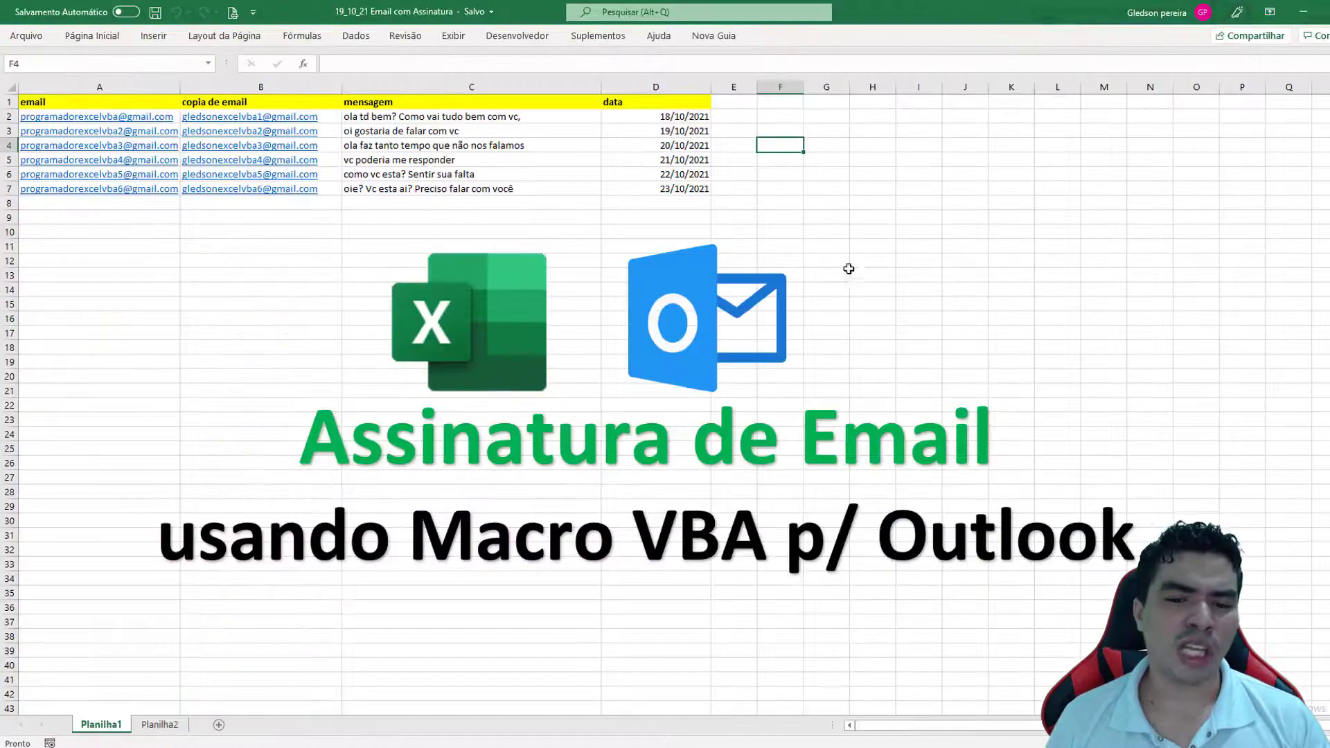
right_click(690, 284)
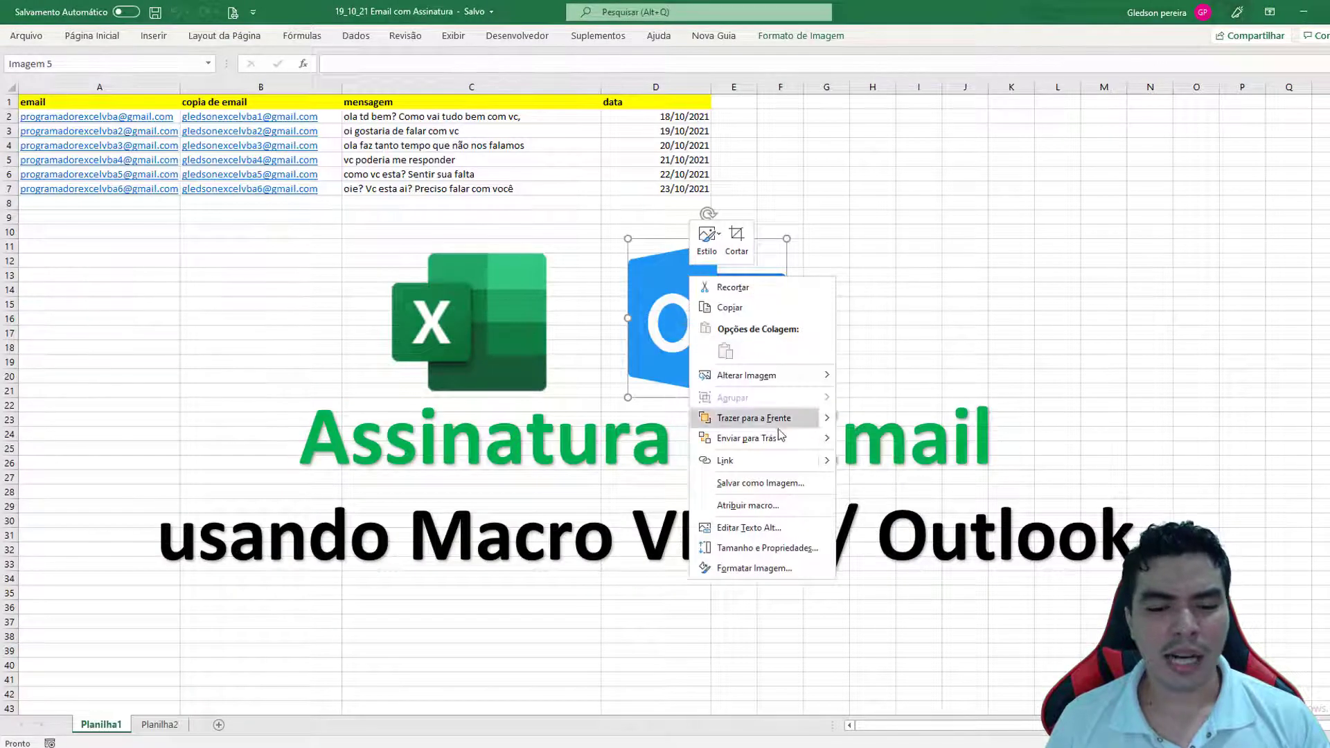
left_click(778, 502)
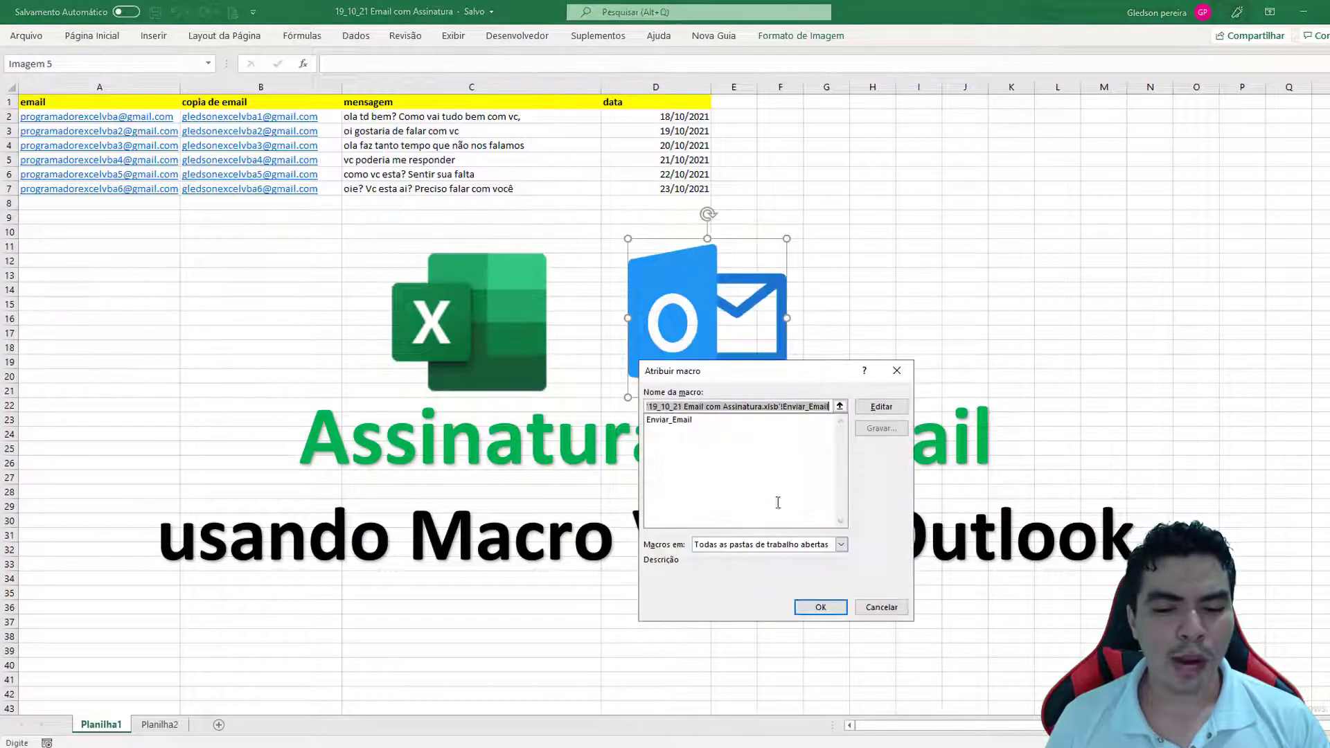
left_click(898, 414)
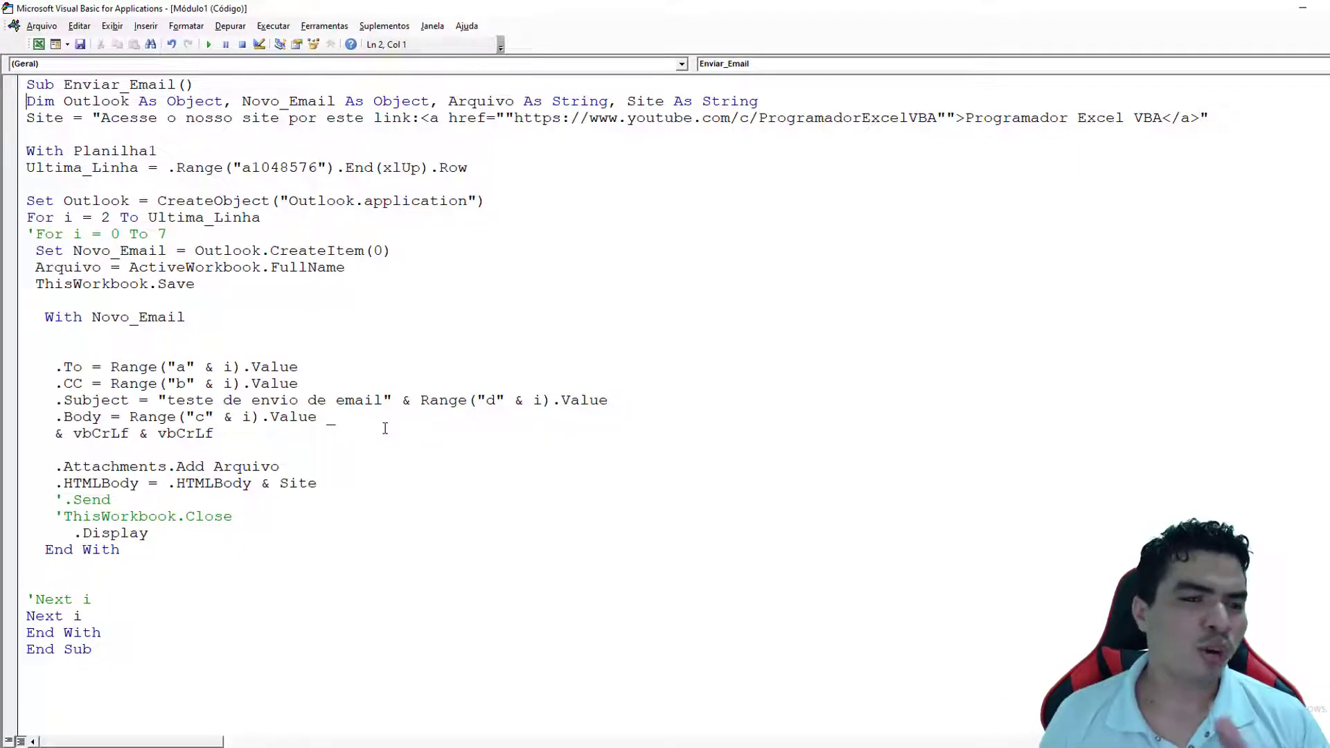
Append ', Mensagem as String' to the end of the Dim declarations line.
left_click(770, 104)
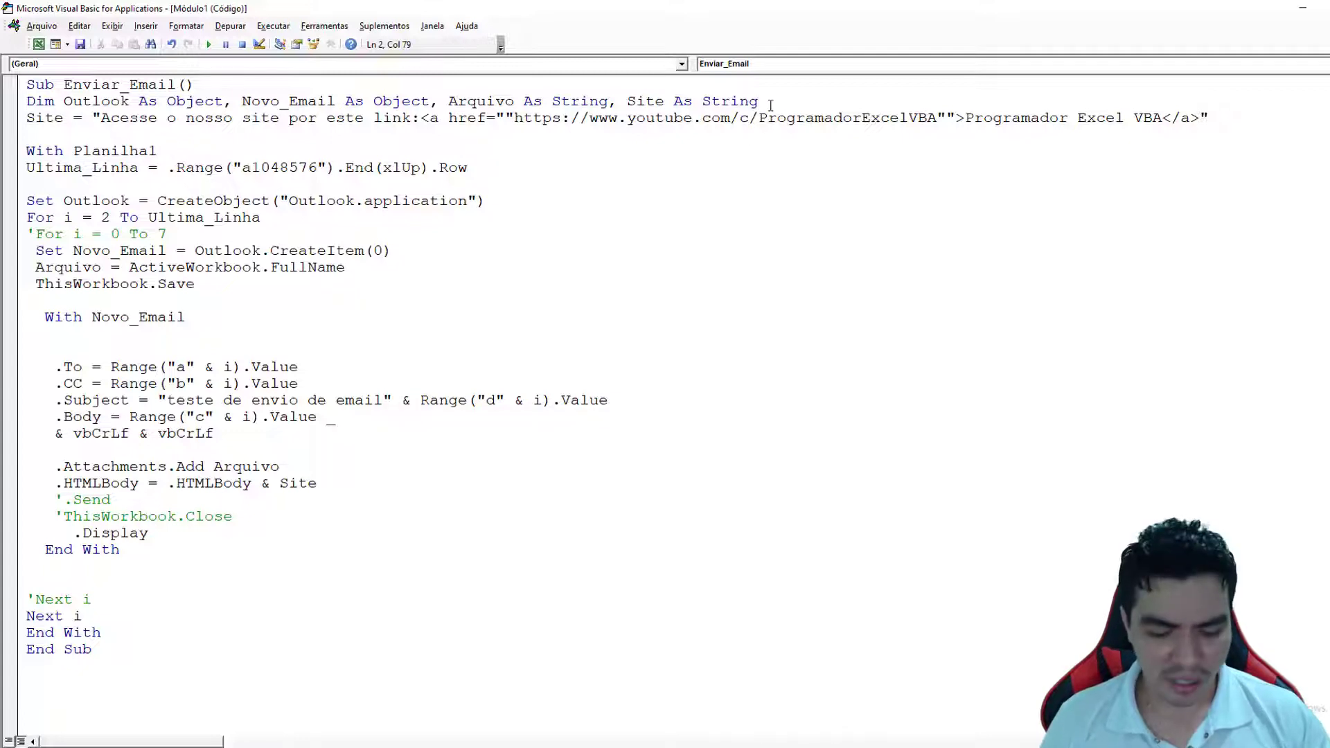
type(", M")
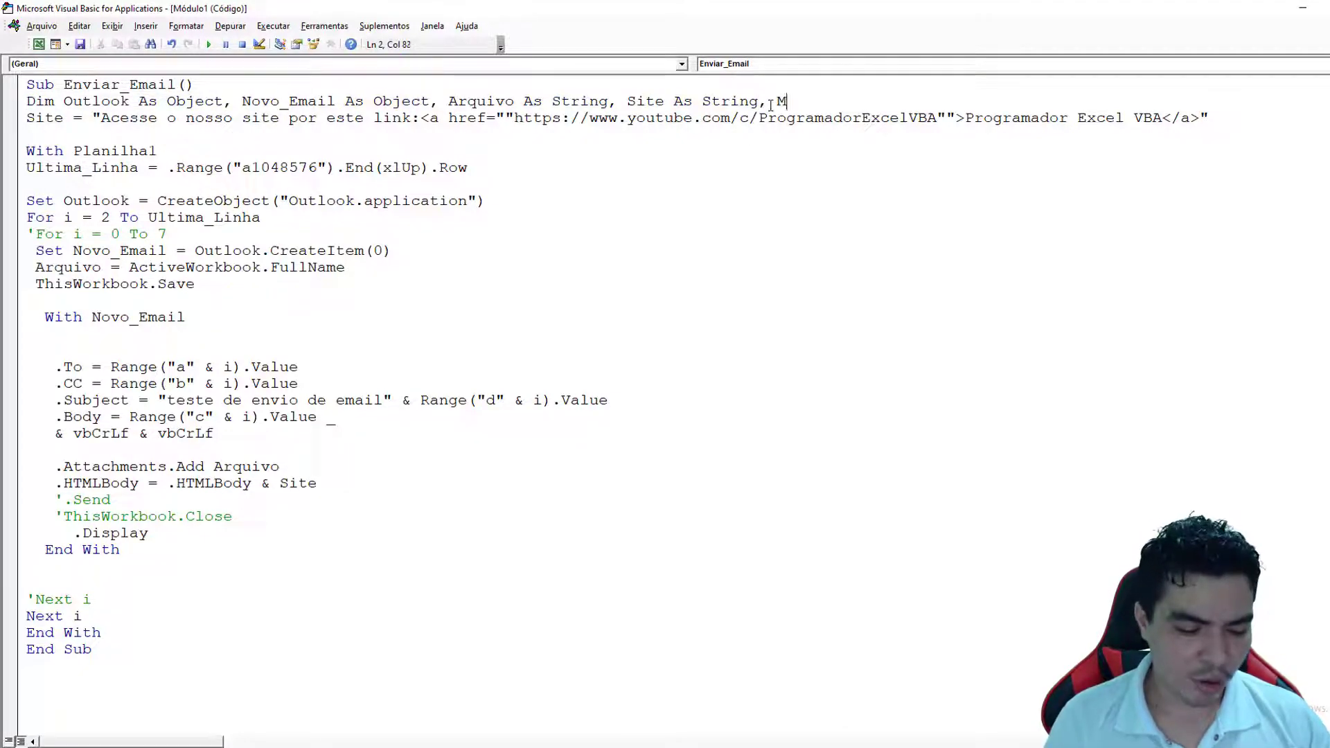
type("ensagem as")
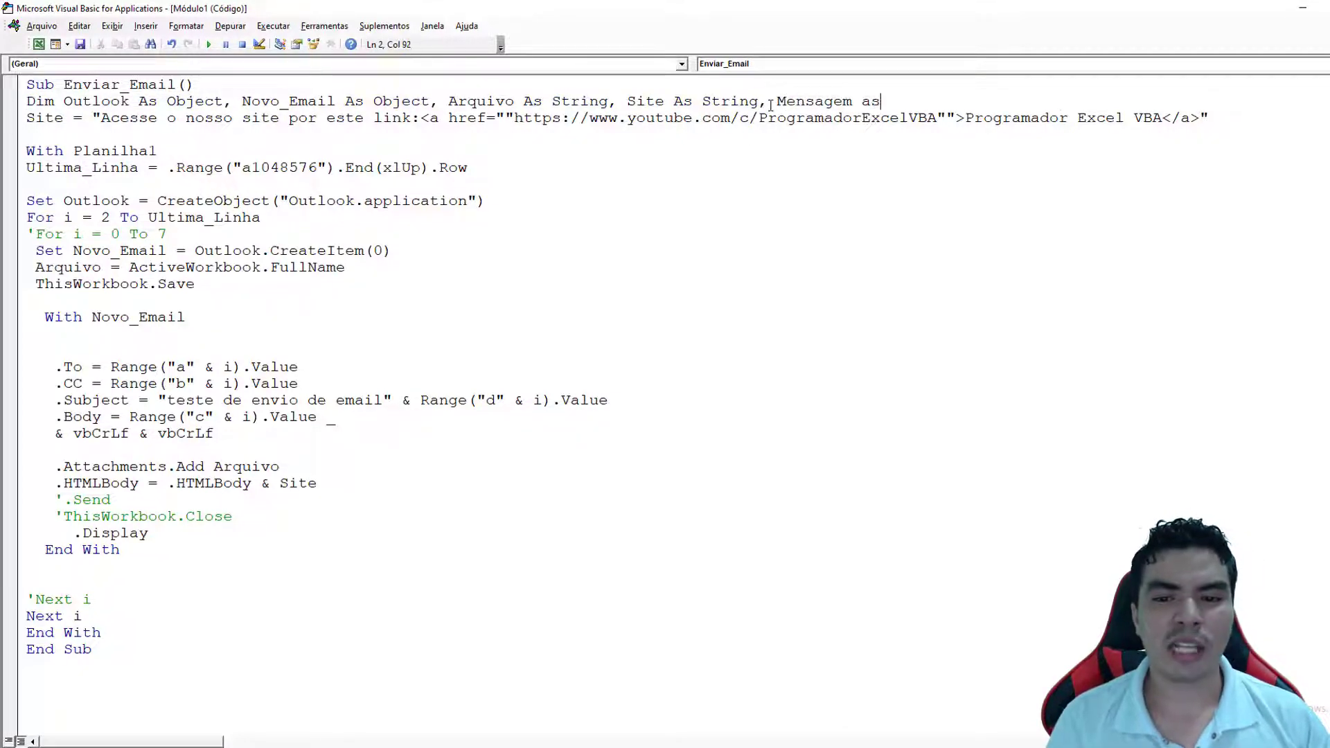
type(" String")
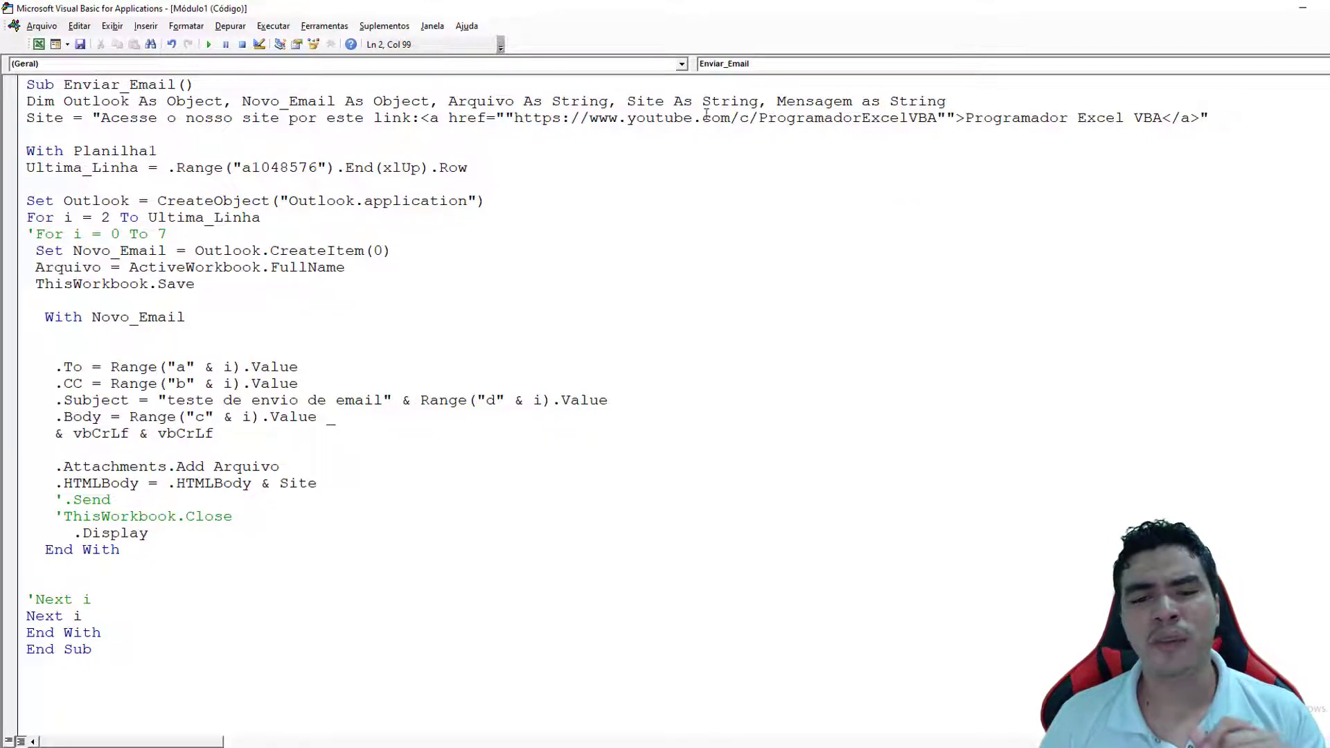
left_click(177, 318)
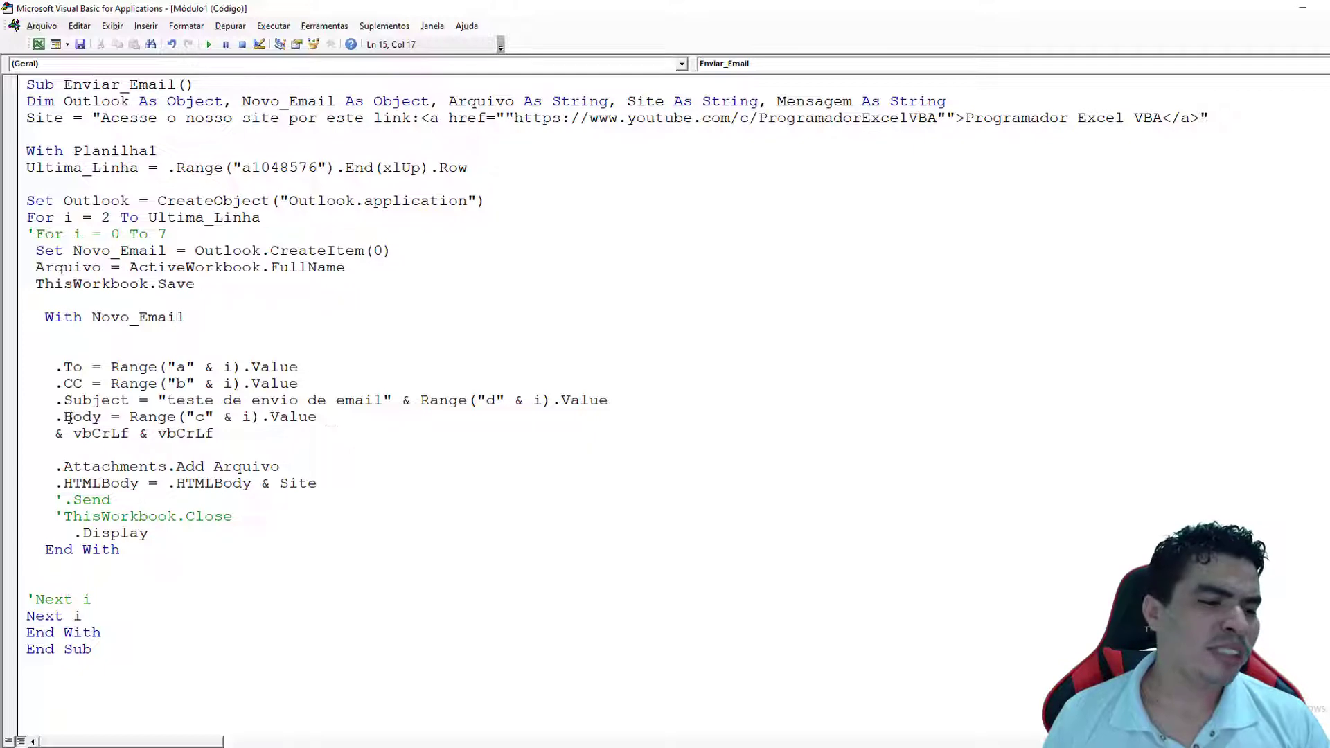
Select the Range("c" & i).Value expression on the .Body line.
left_click_drag(54, 418, 102, 419)
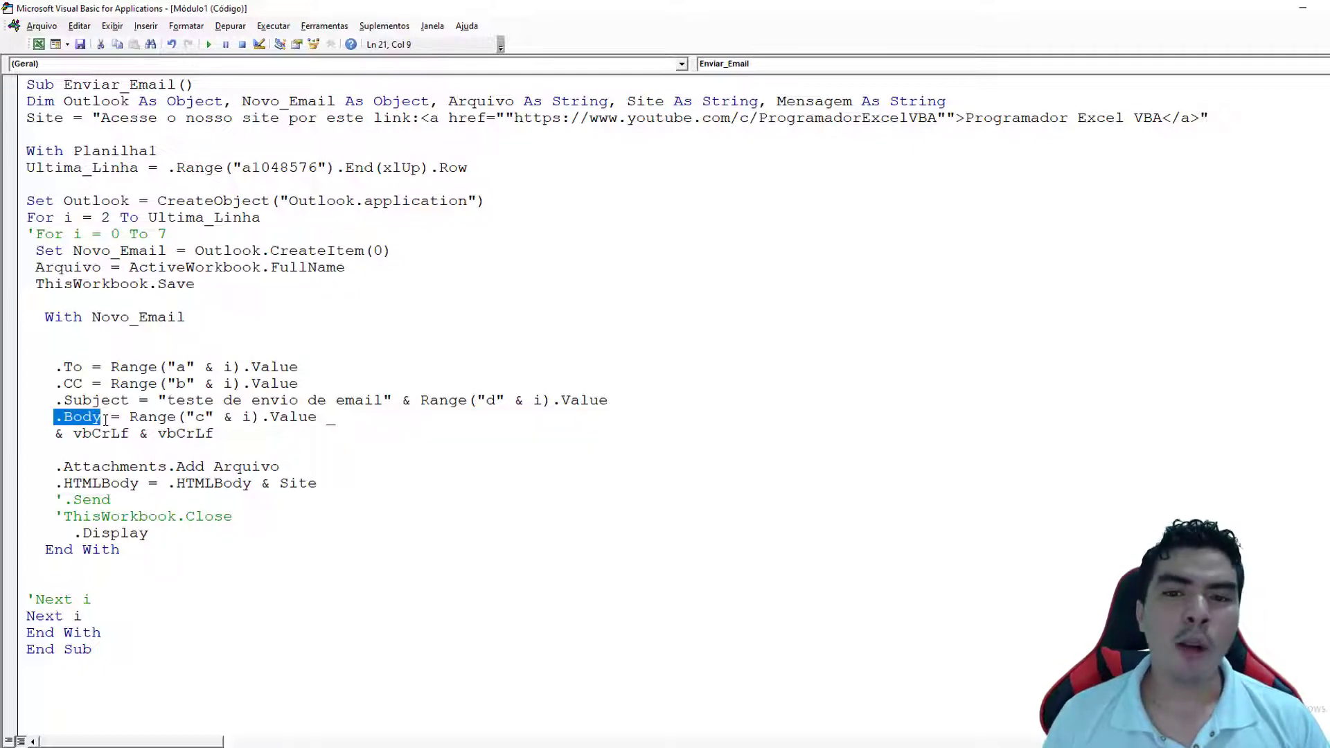
double_click(199, 418)
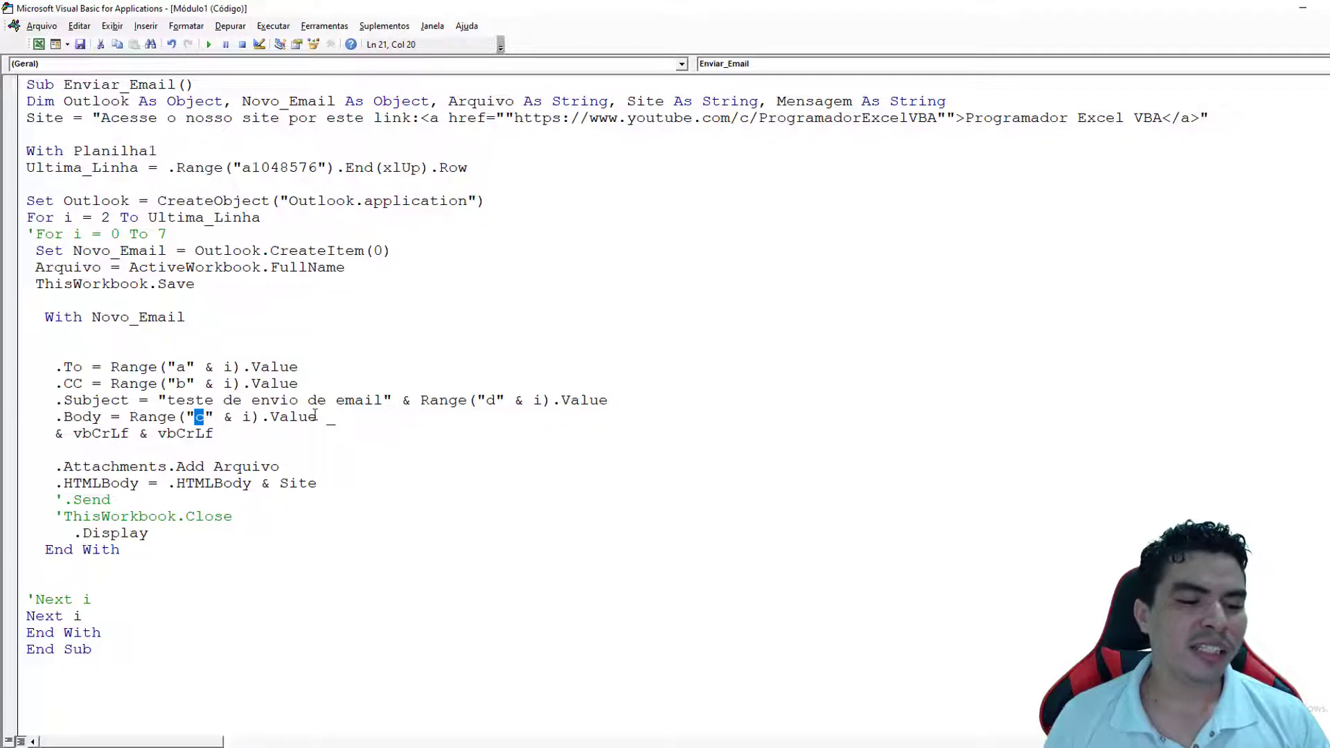
left_click_drag(317, 417, 128, 417)
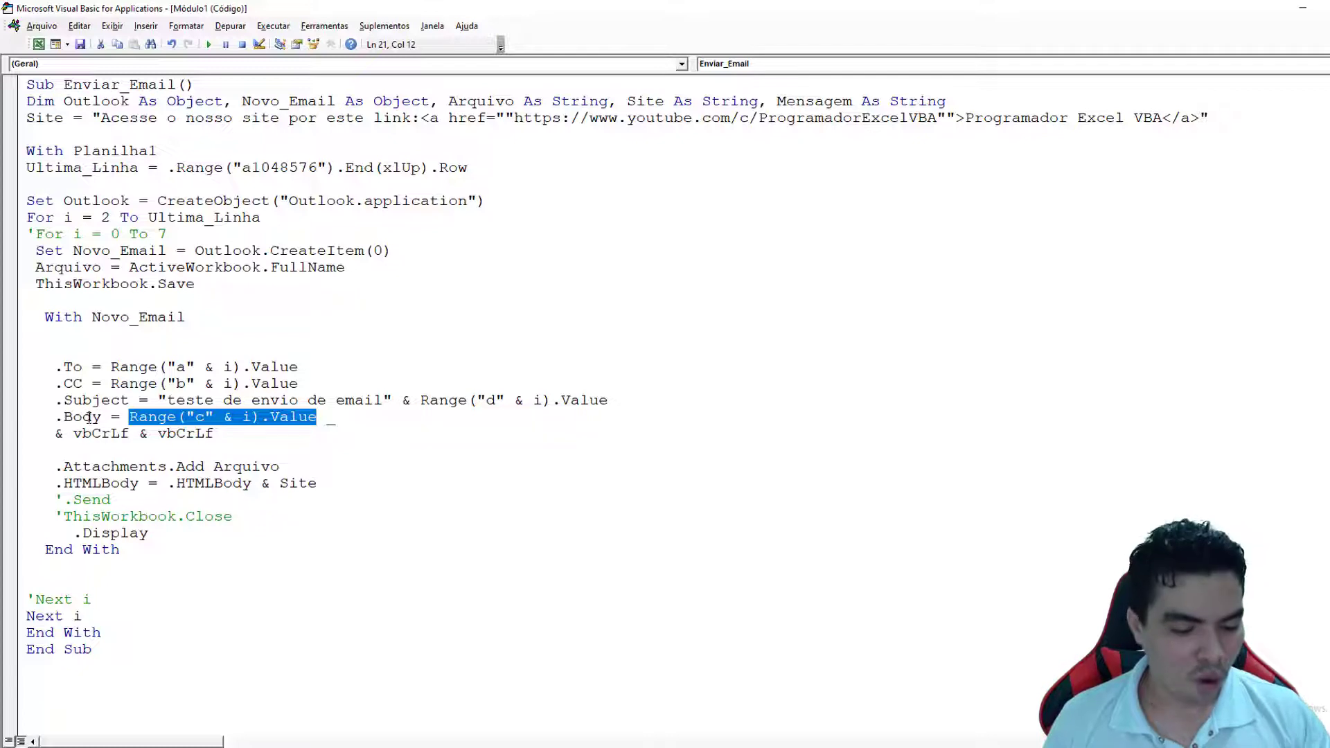
Comment out the .Body line and add mensagem = Range("c" & i).Value below it.
left_click(60, 416)
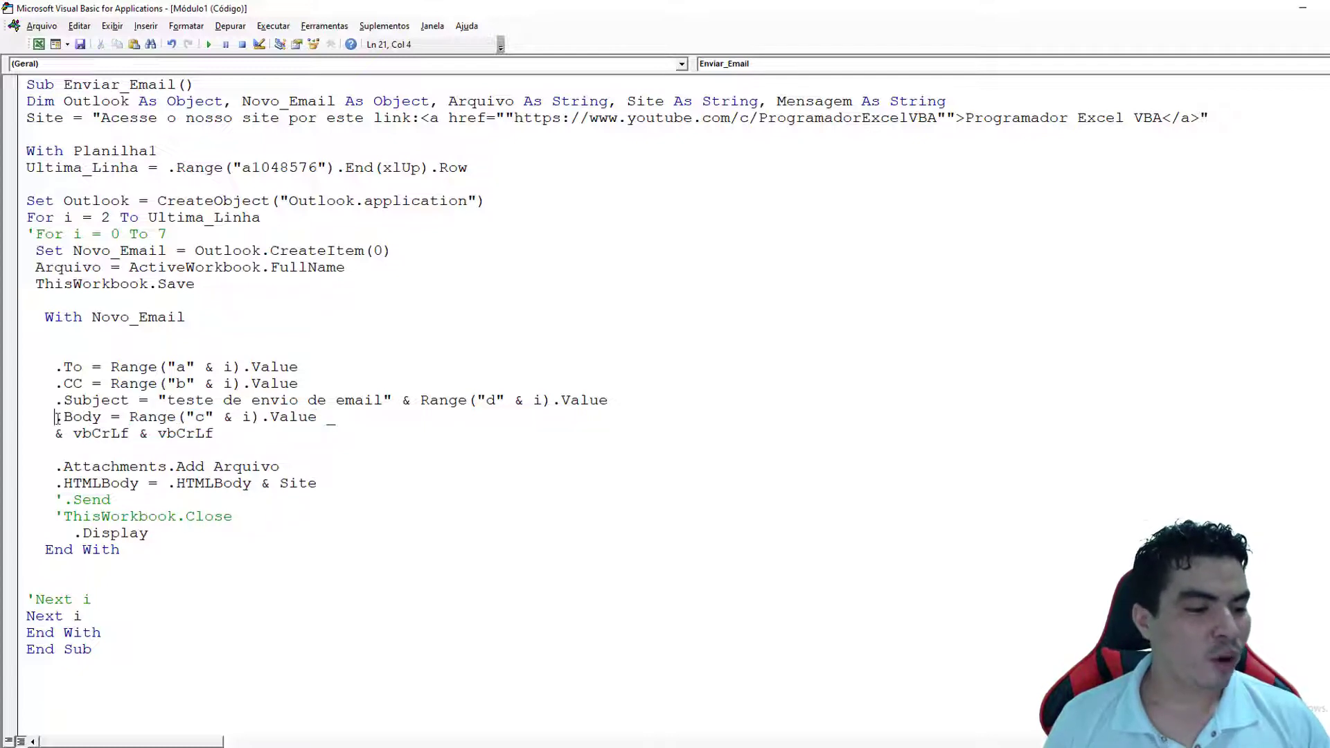
type("'")
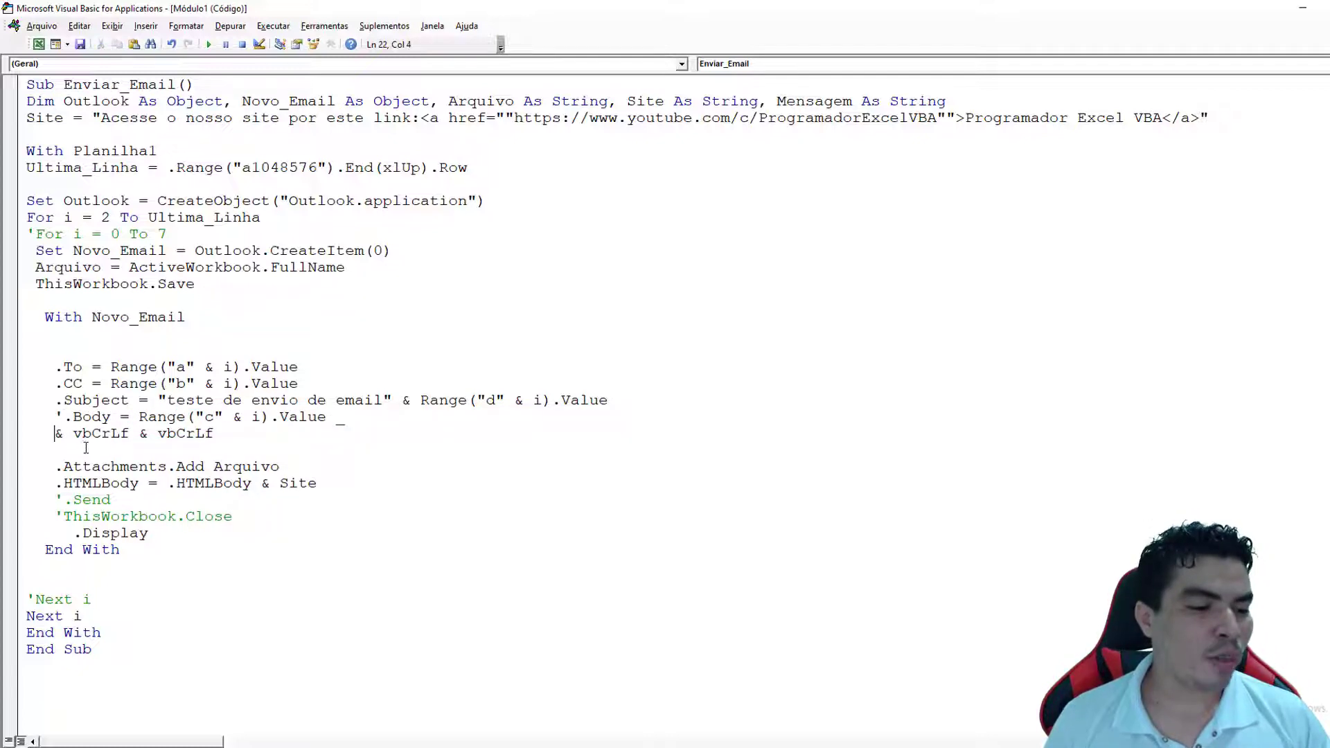
type("'")
key("Down")
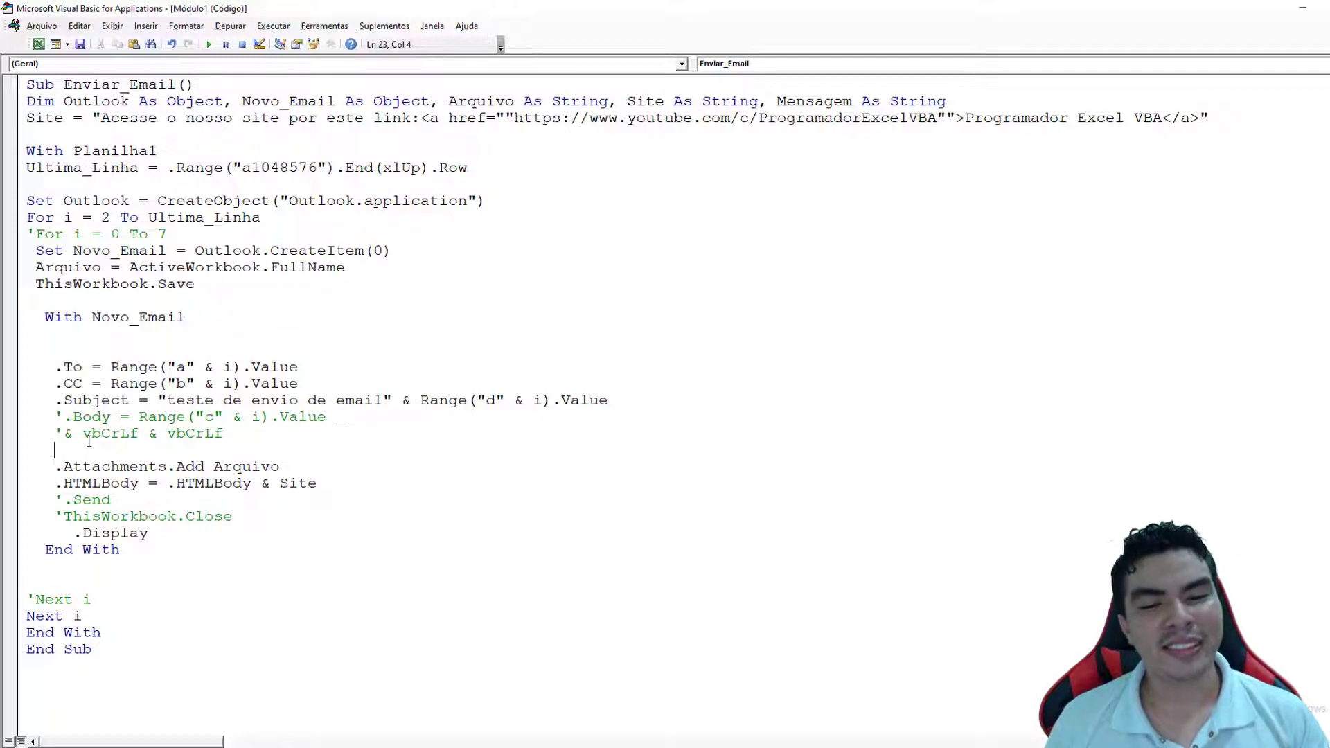
type("m")
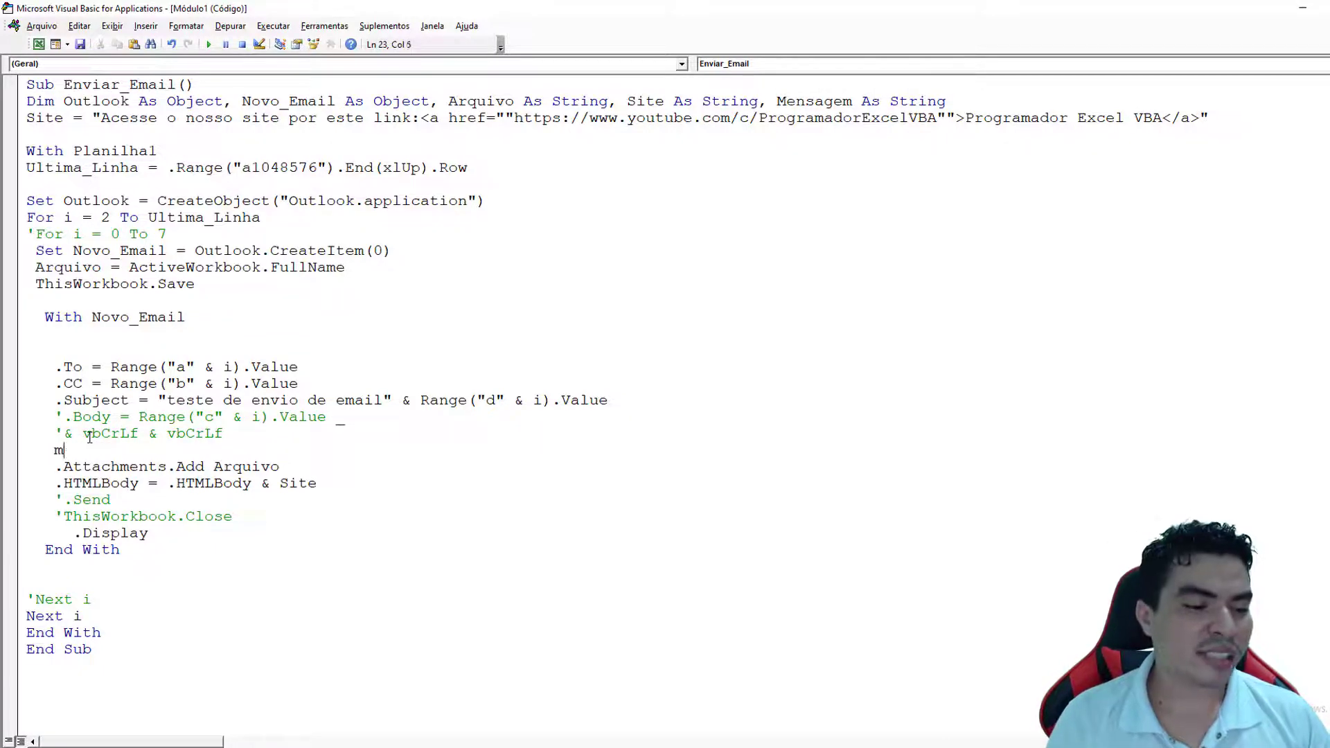
type("ensagem")
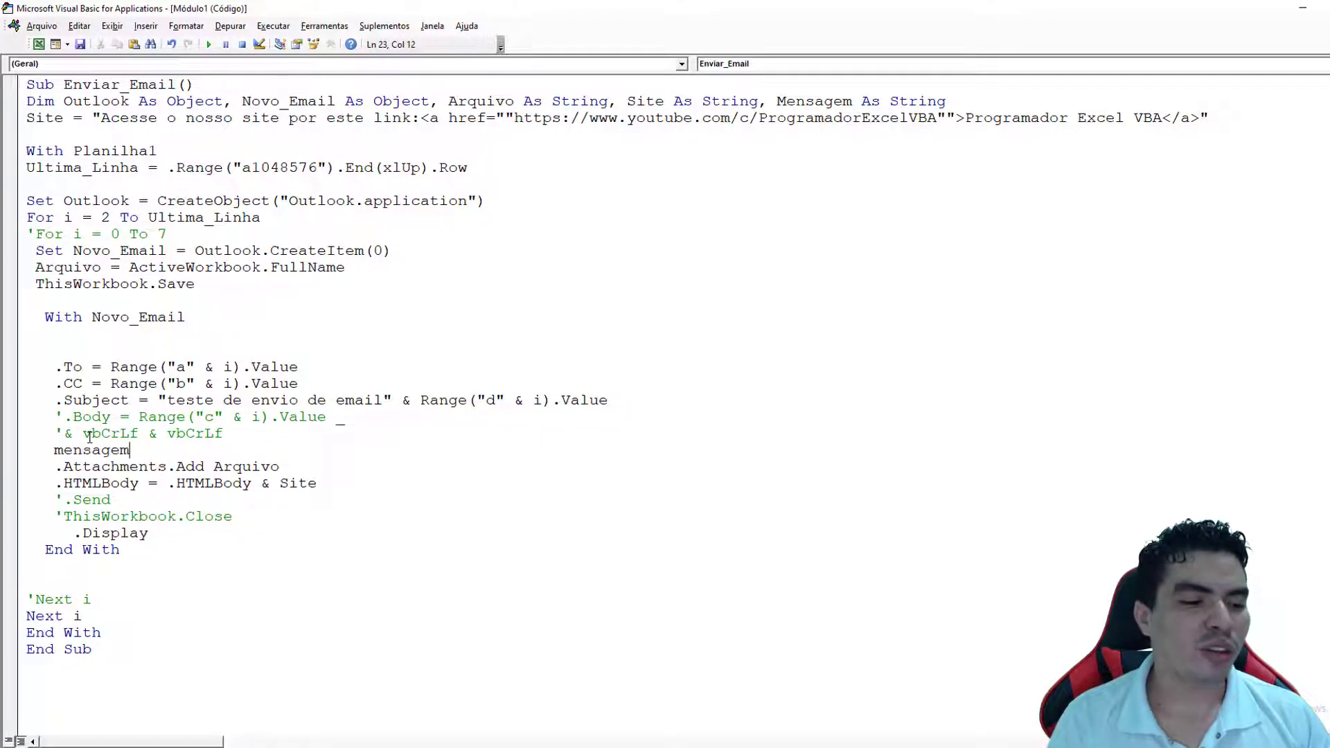
type(" = ")
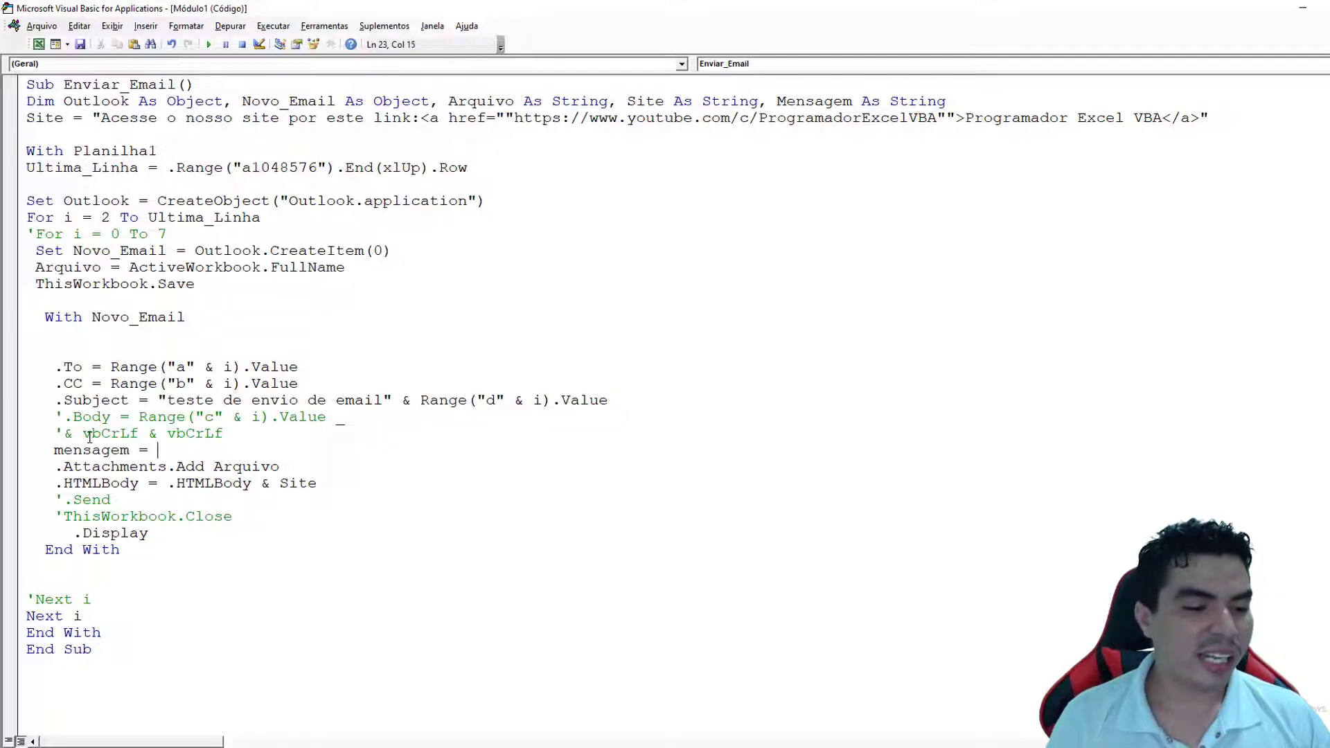
type("Range(\"c\" & i).Value")
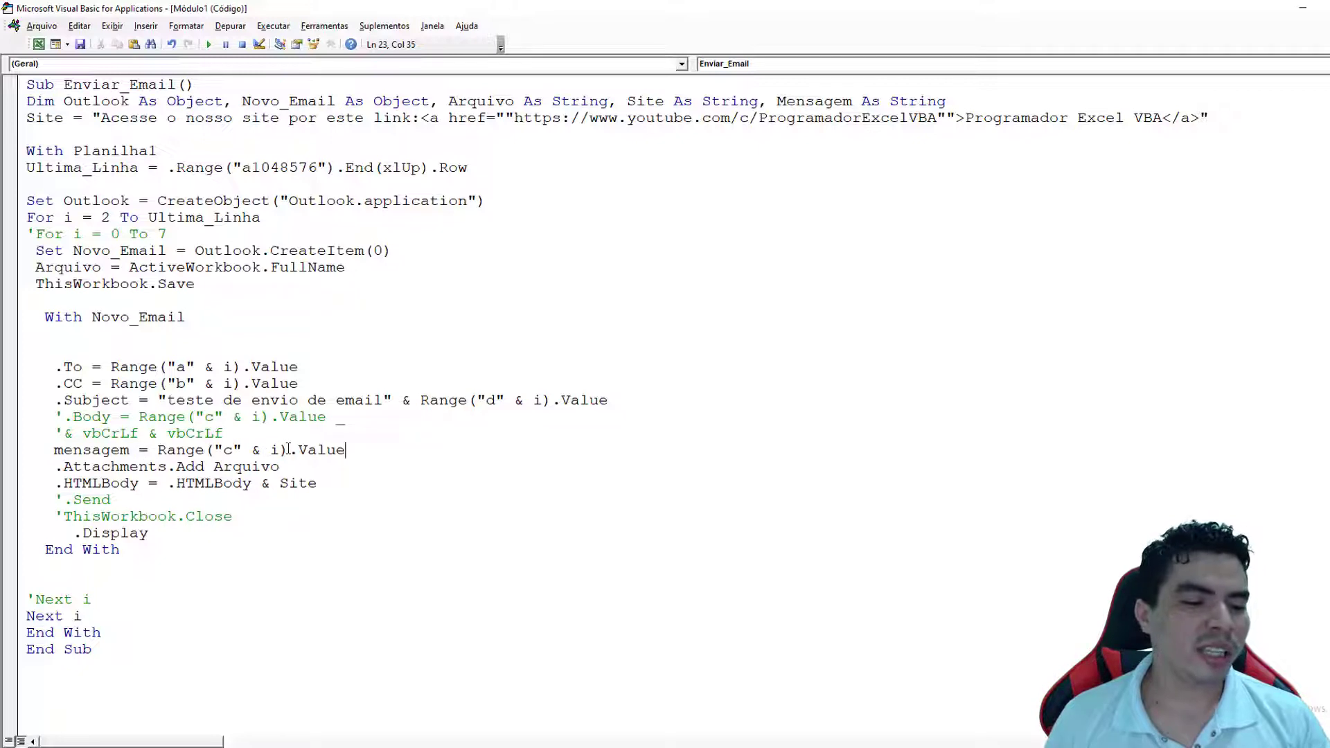
Check the new Range expression against the messages in Excel's column C.
left_click_drag(363, 448, 158, 452)
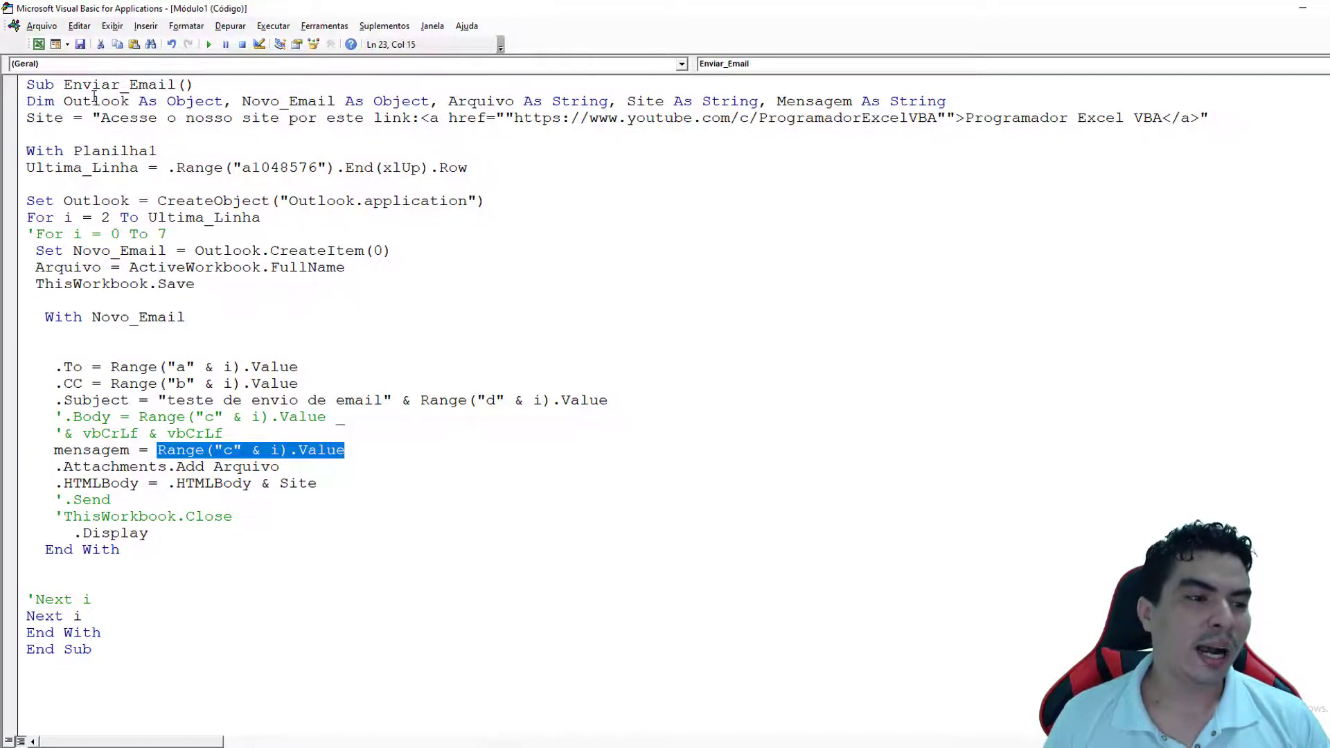
left_click(39, 44)
left_click(415, 83)
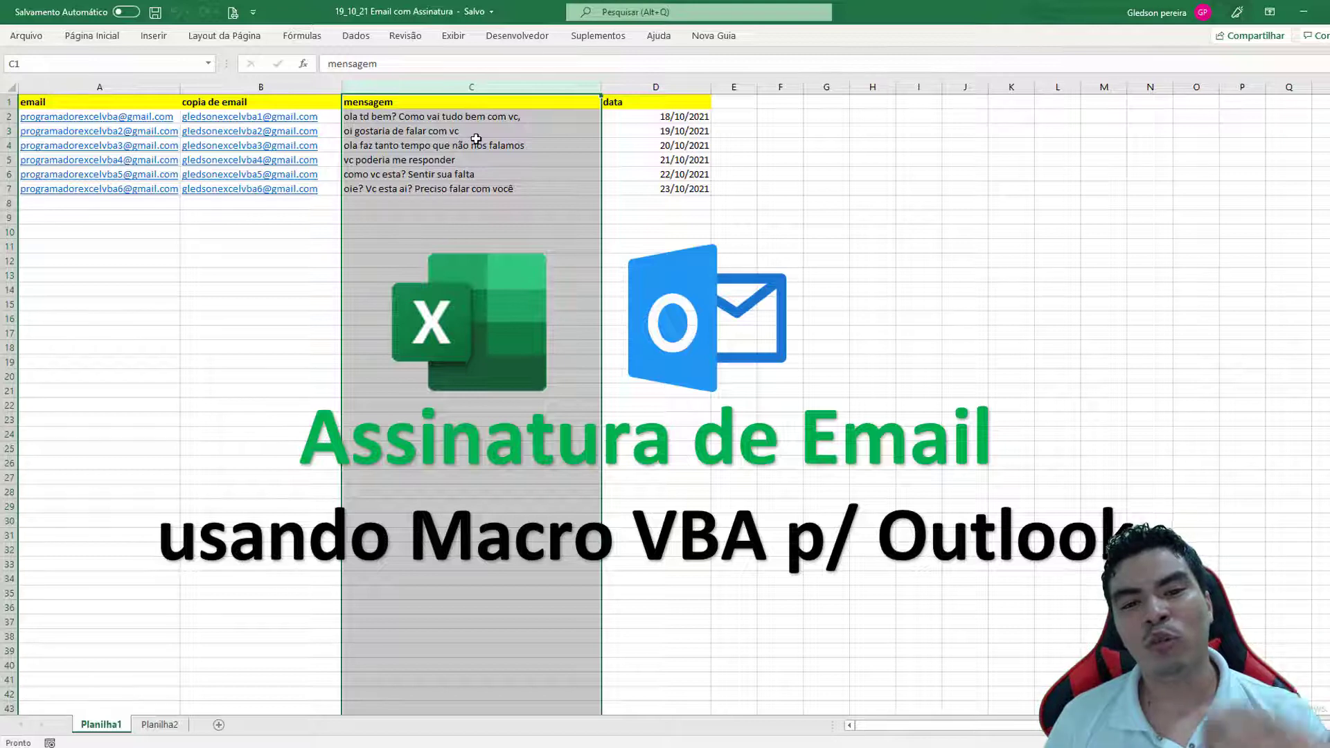
Back in the VBA editor, rewrite the body line as .HTMLBody = mensagem & Site & .HTMLBody.
left_click(517, 35)
left_click(21, 69)
left_click(396, 469)
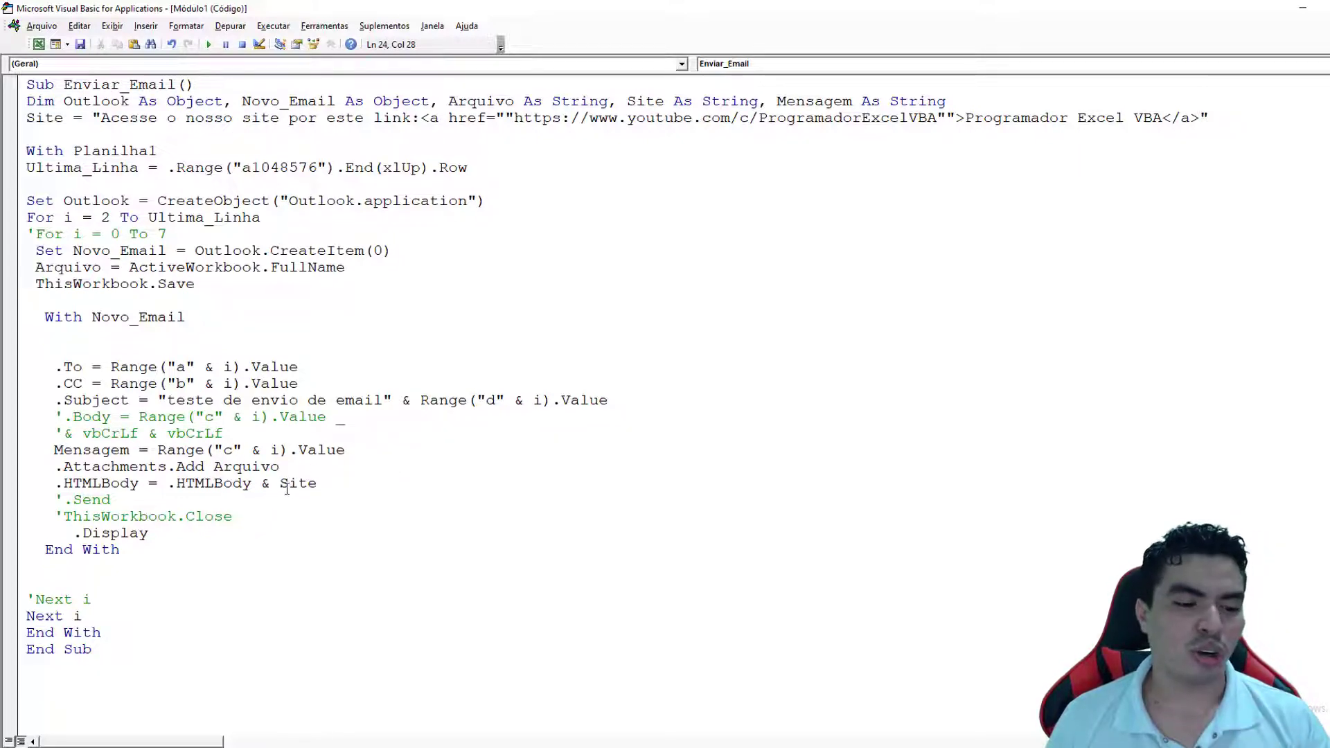
left_click_drag(261, 483, 167, 483)
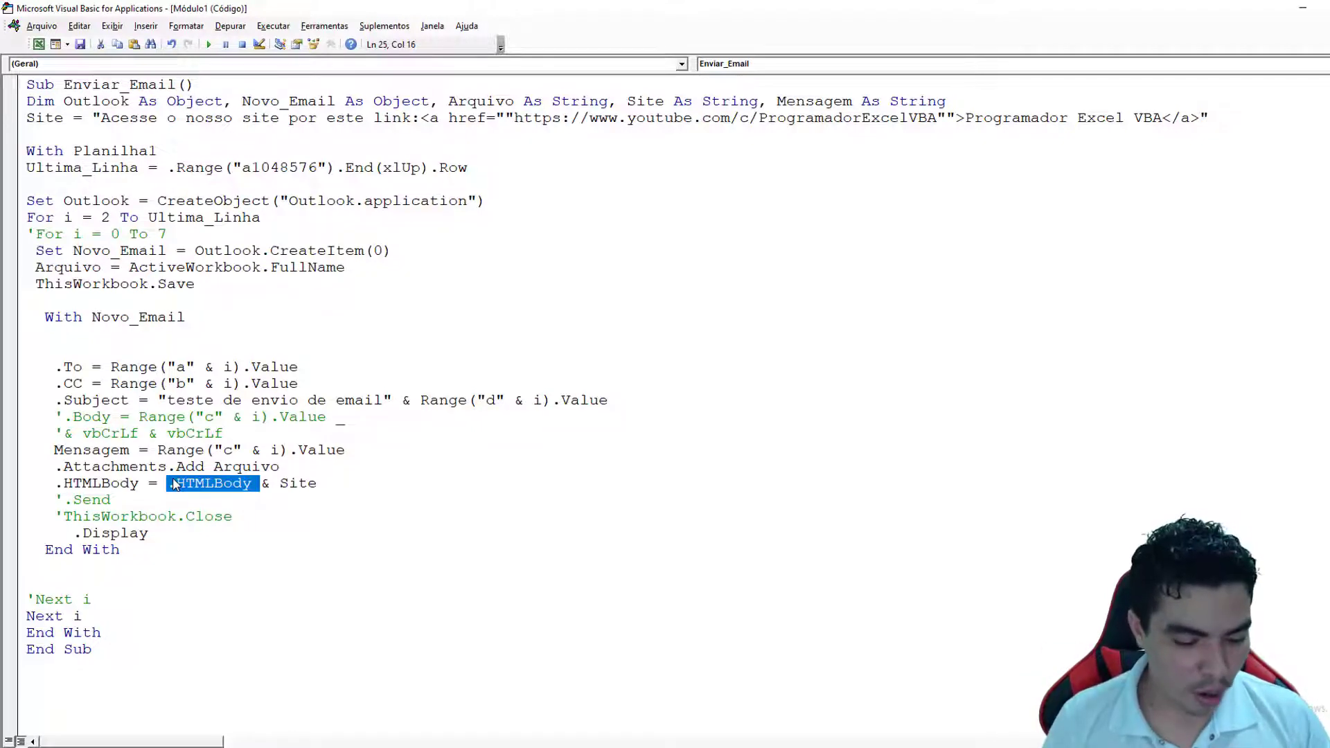
key("Delete")
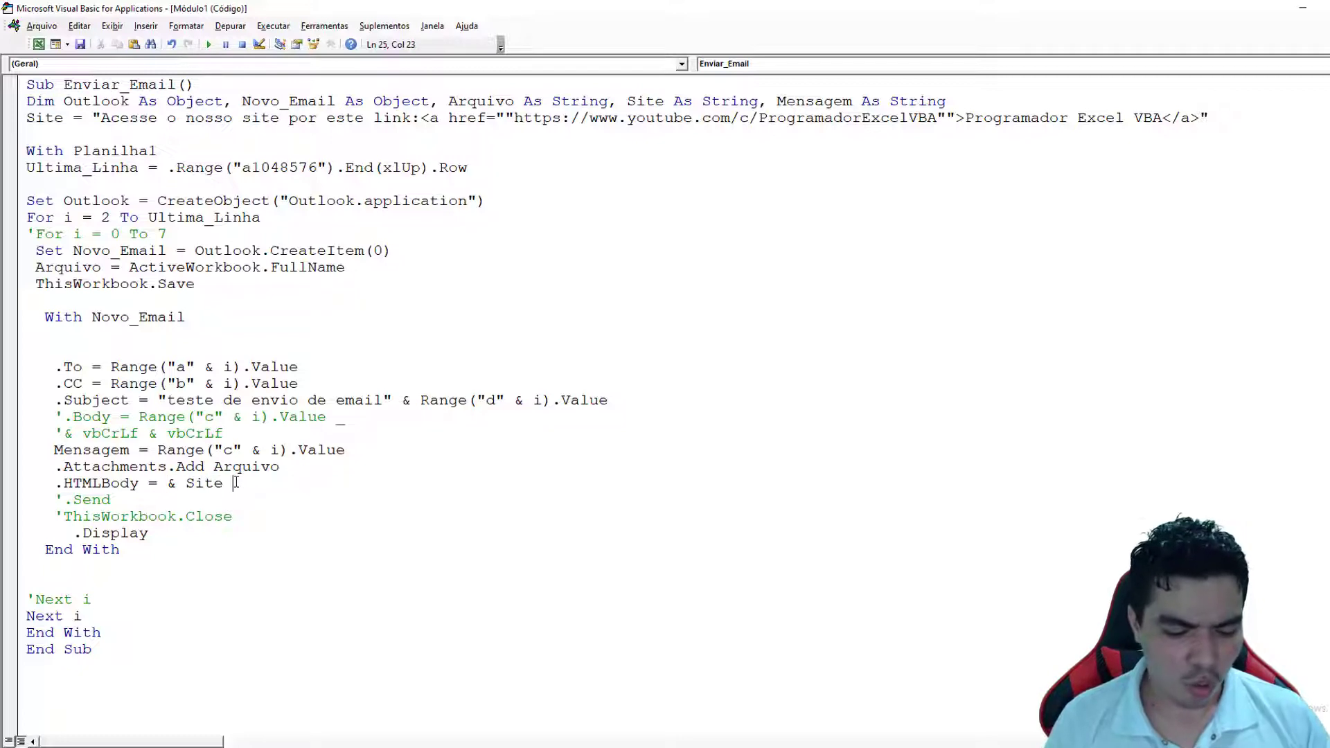
type("&.HTMLBody")
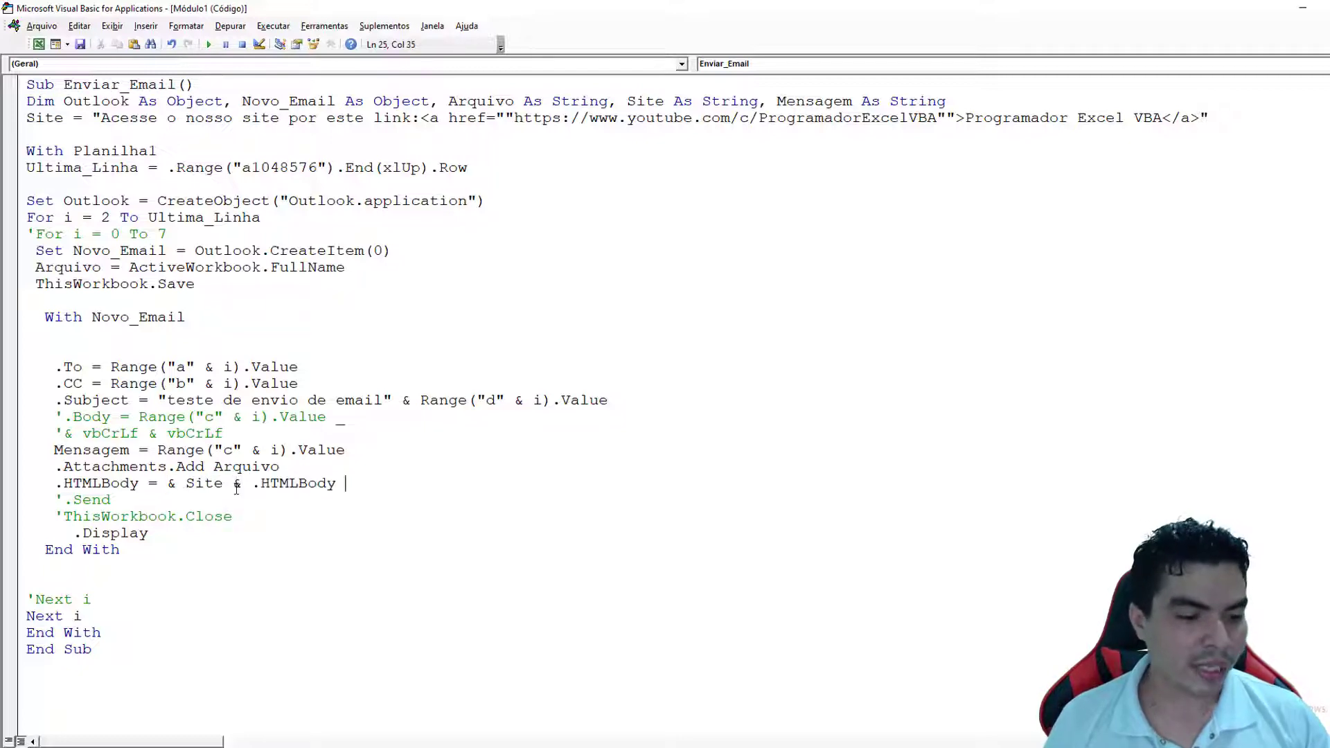
left_click(167, 483)
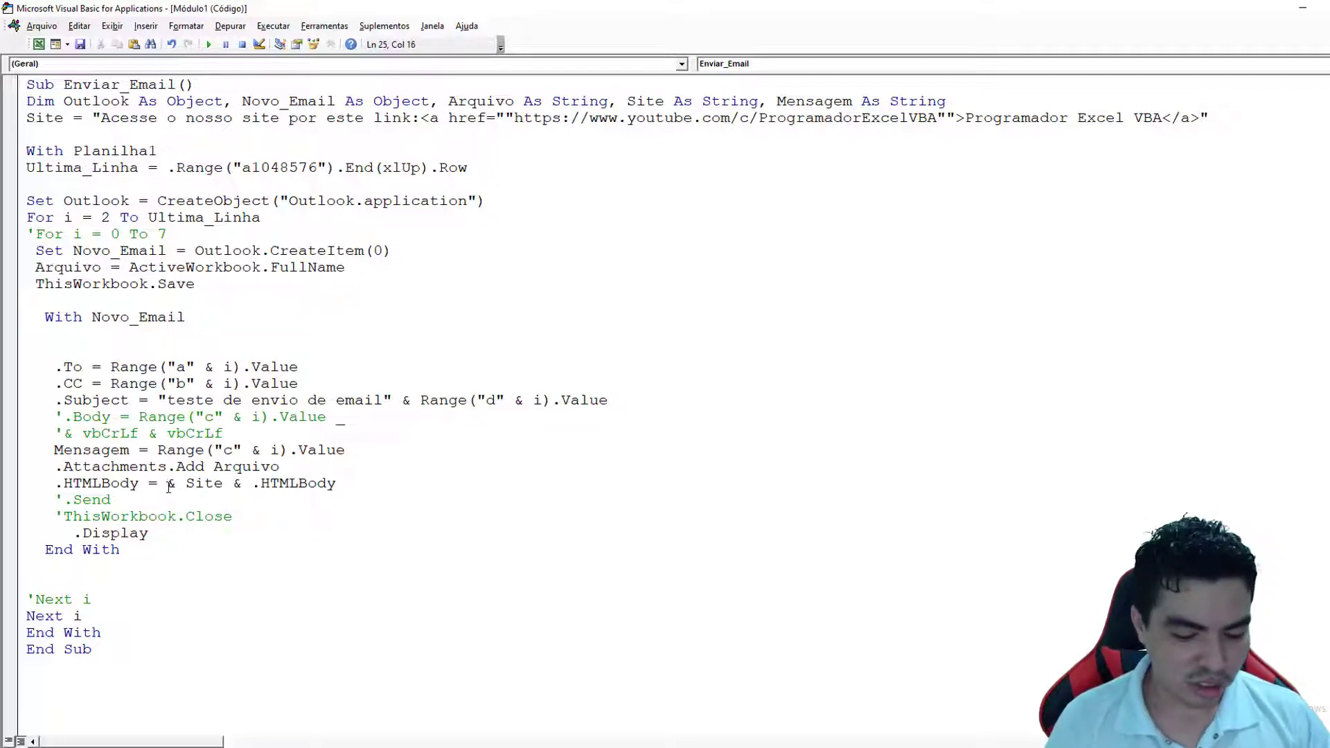
type("mensa")
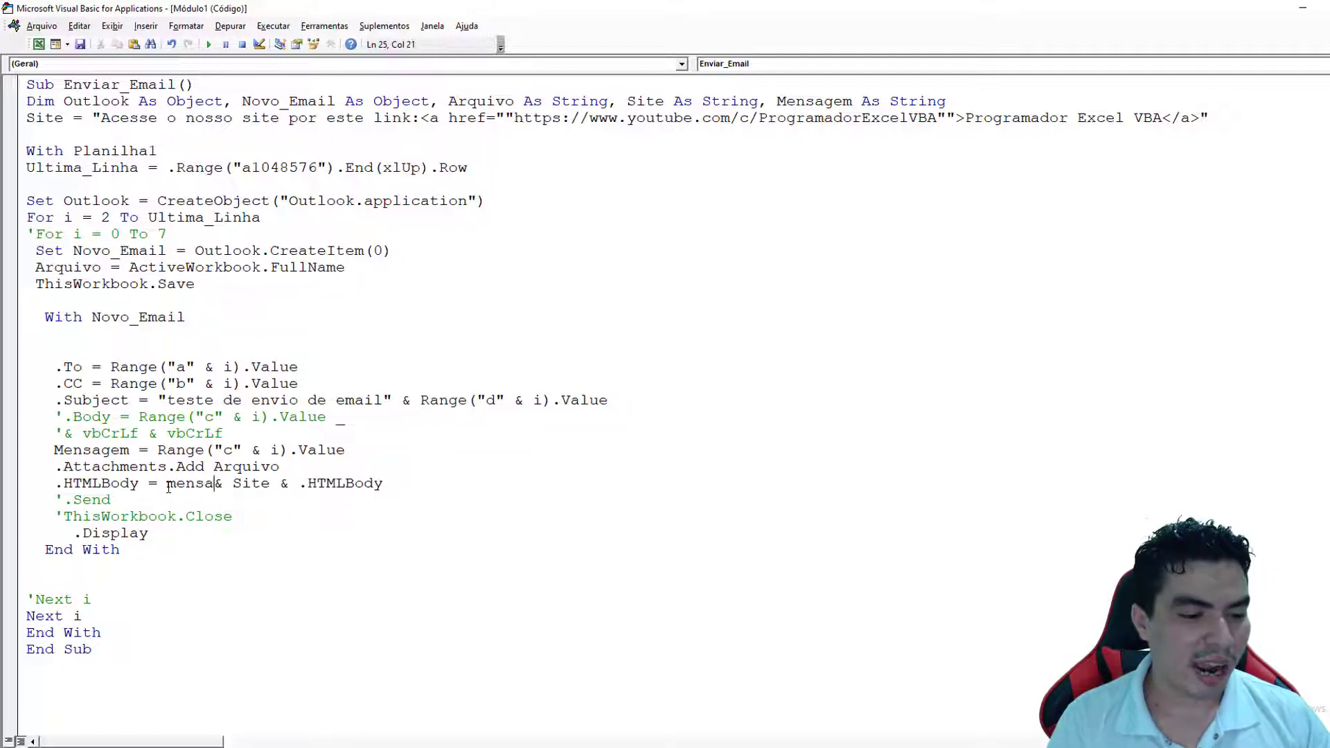
type("gem")
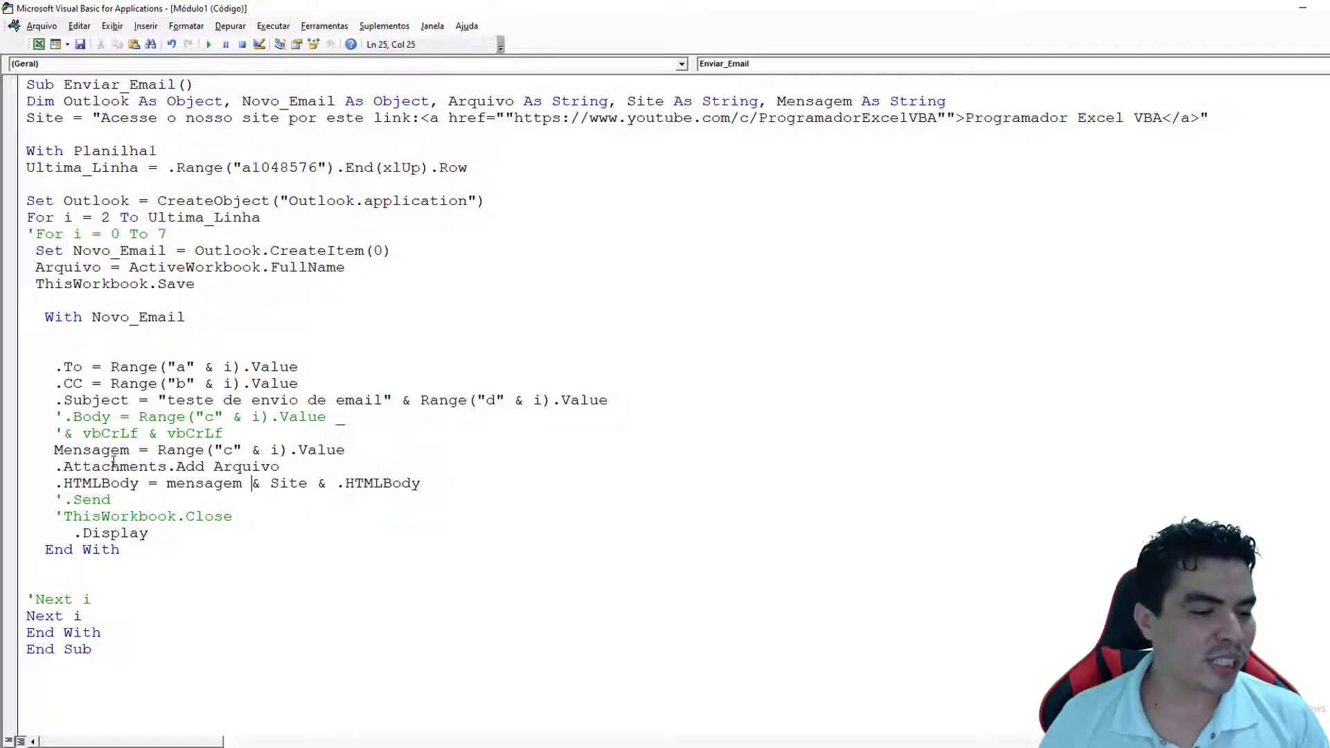
Highlight where Mensagem and the Site link get their values to review the body order.
left_click_drag(53, 449, 138, 450)
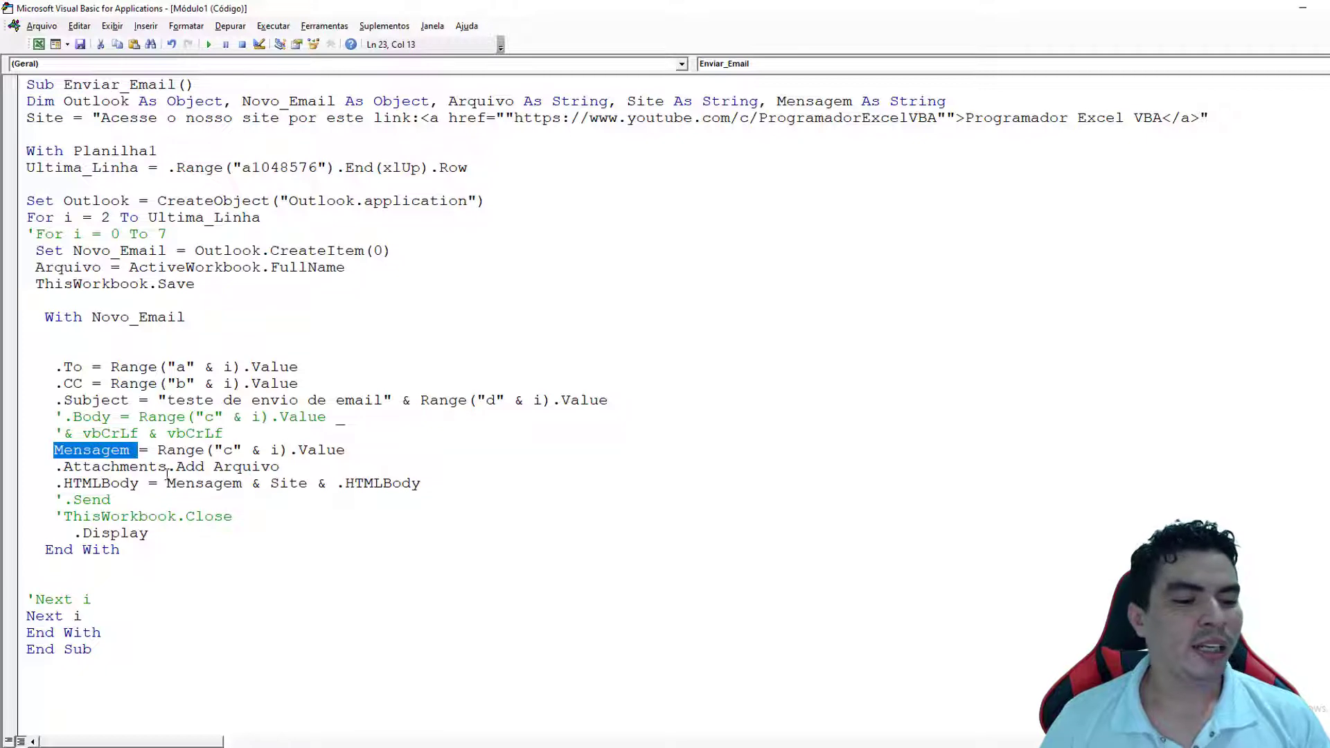
left_click_drag(269, 484, 302, 485)
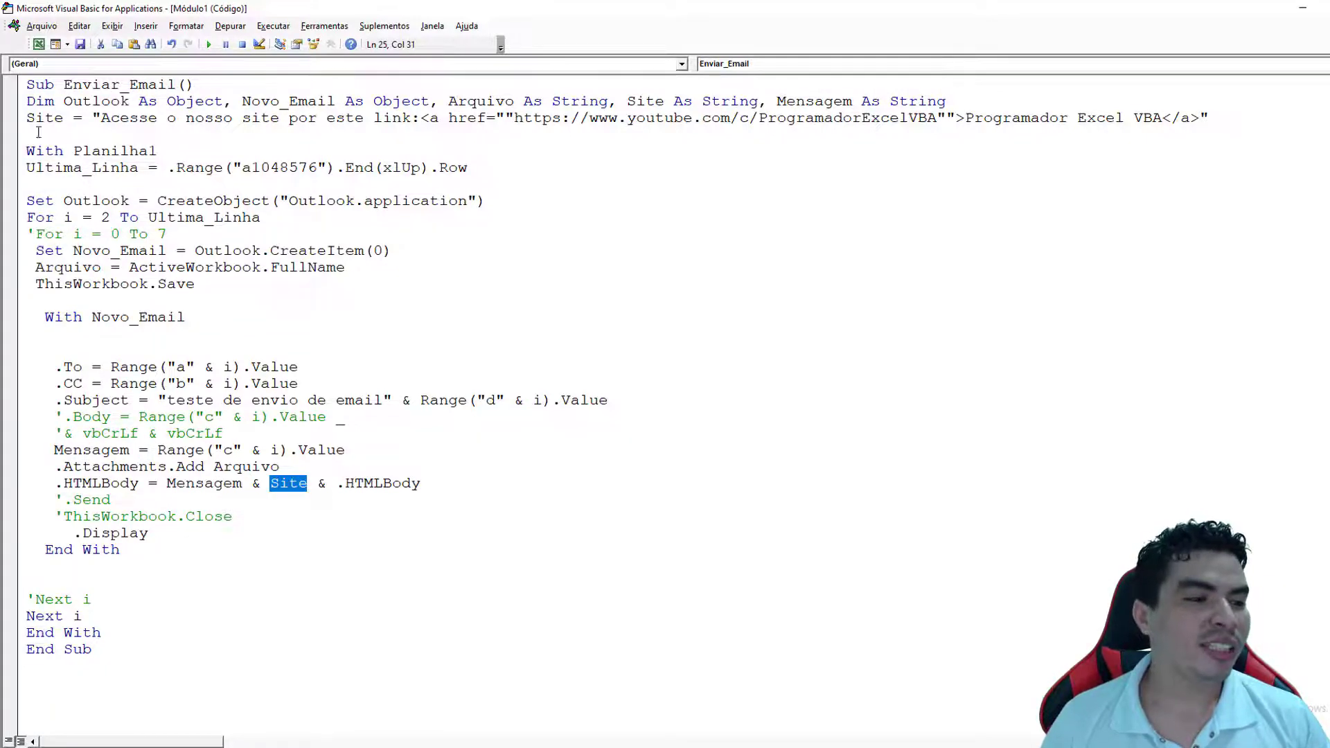
left_click_drag(26, 123, 295, 131)
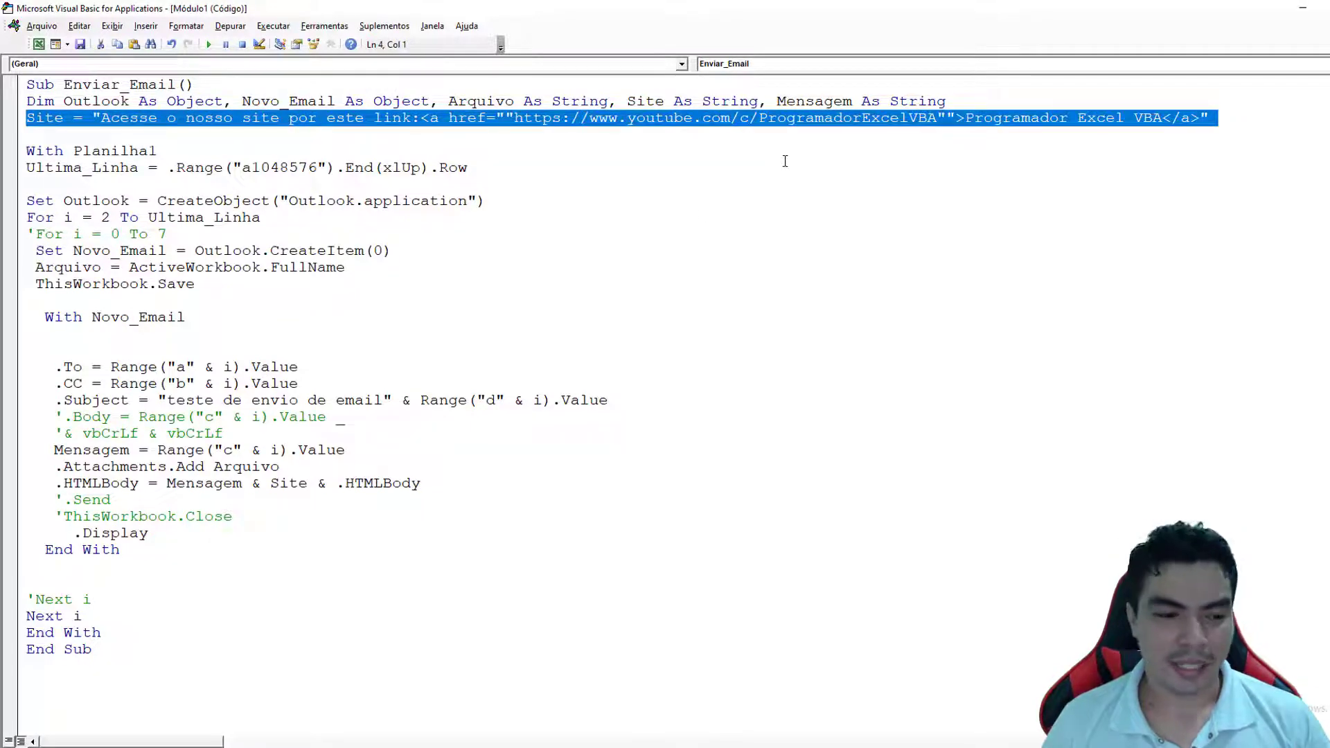
left_click(412, 380)
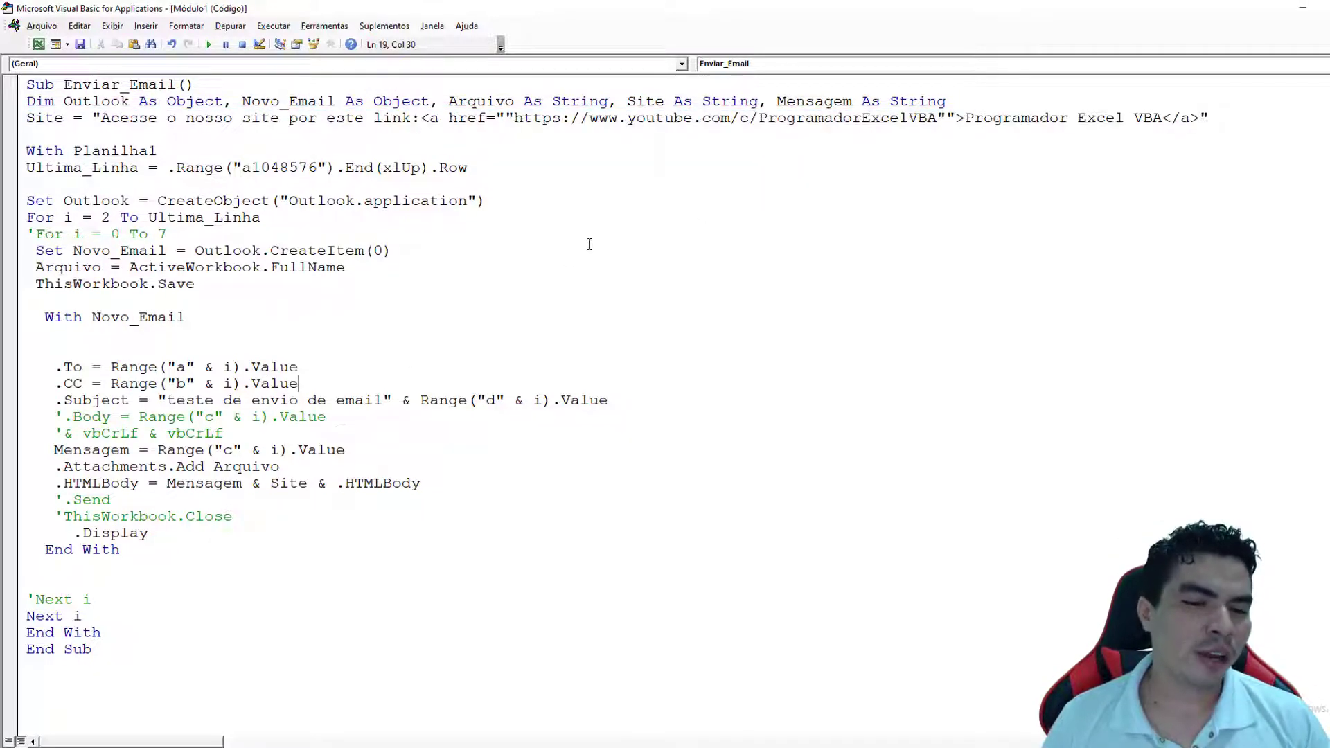
Run the macro and select the generated email's body line to inspect the message and site link.
left_click(209, 45)
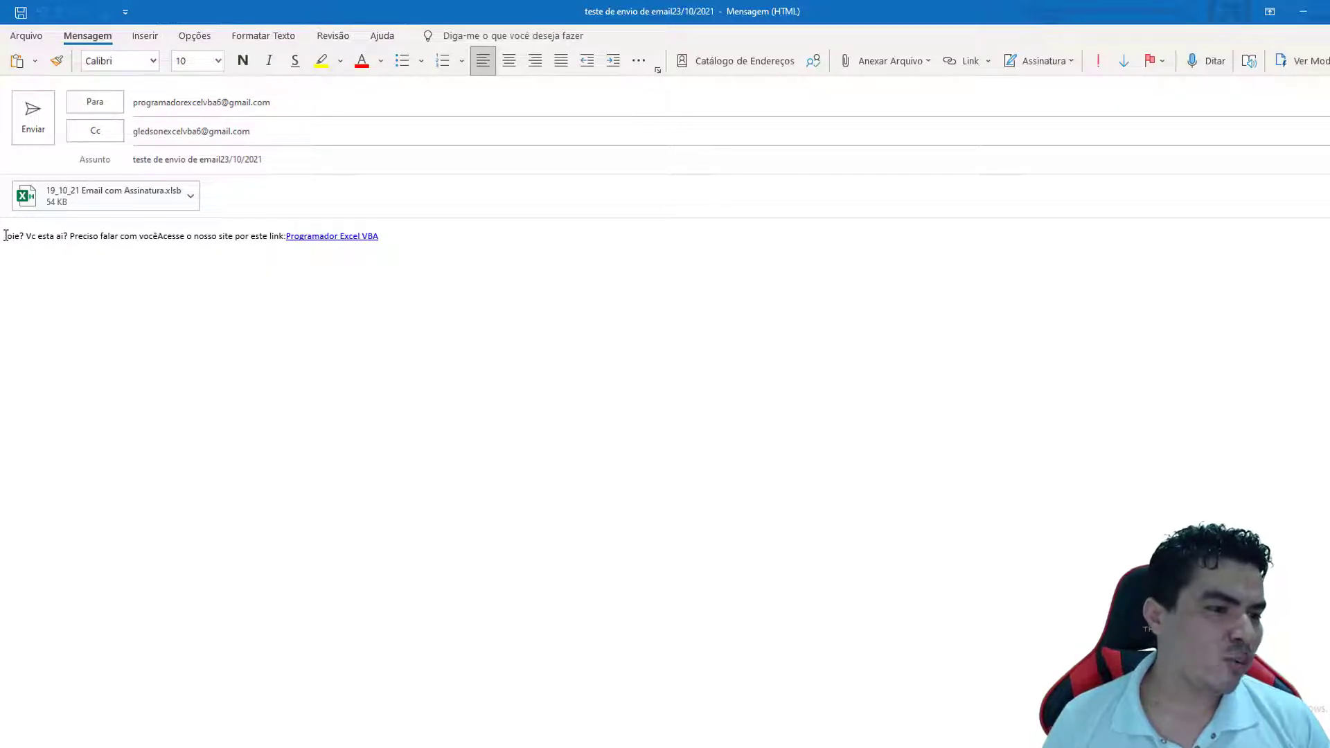
left_click_drag(5, 236, 69, 236)
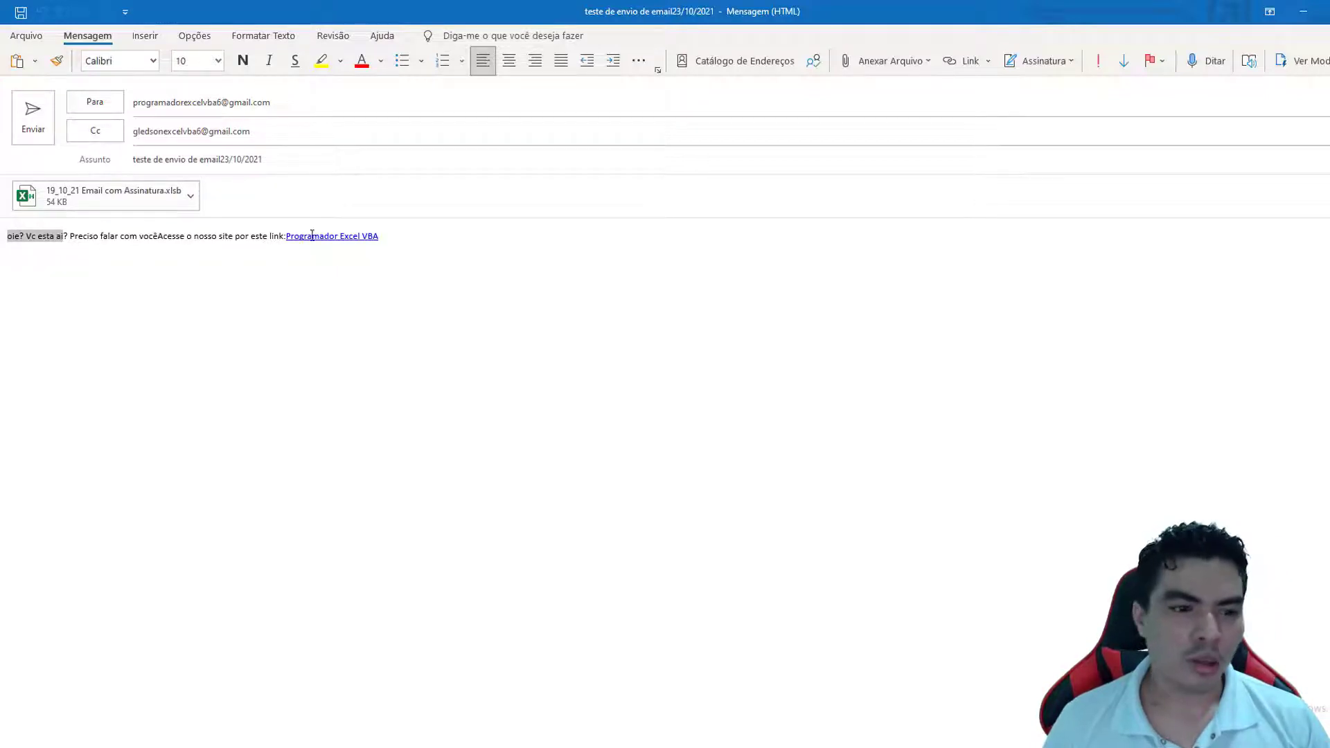
left_click_drag(311, 236, 9, 236)
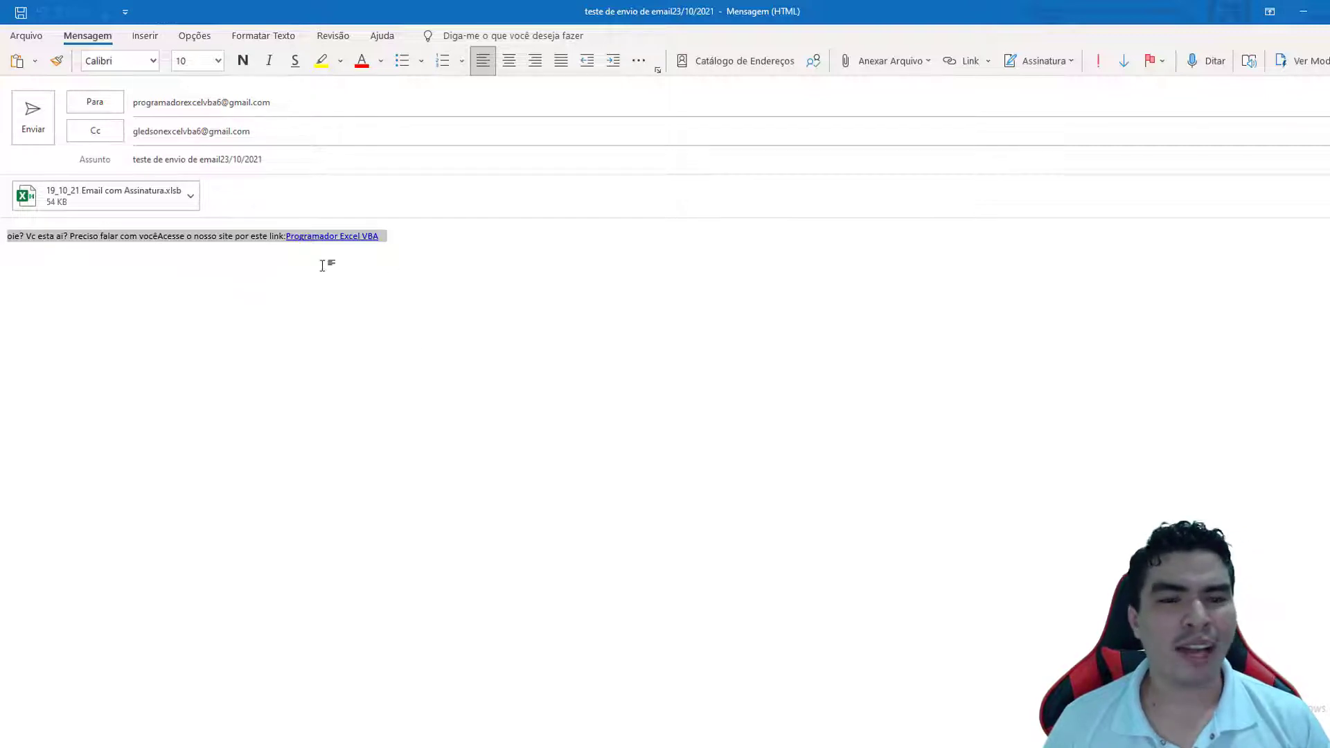
Insert the red signature into the first generated email as a test, then undo it.
left_click(145, 35)
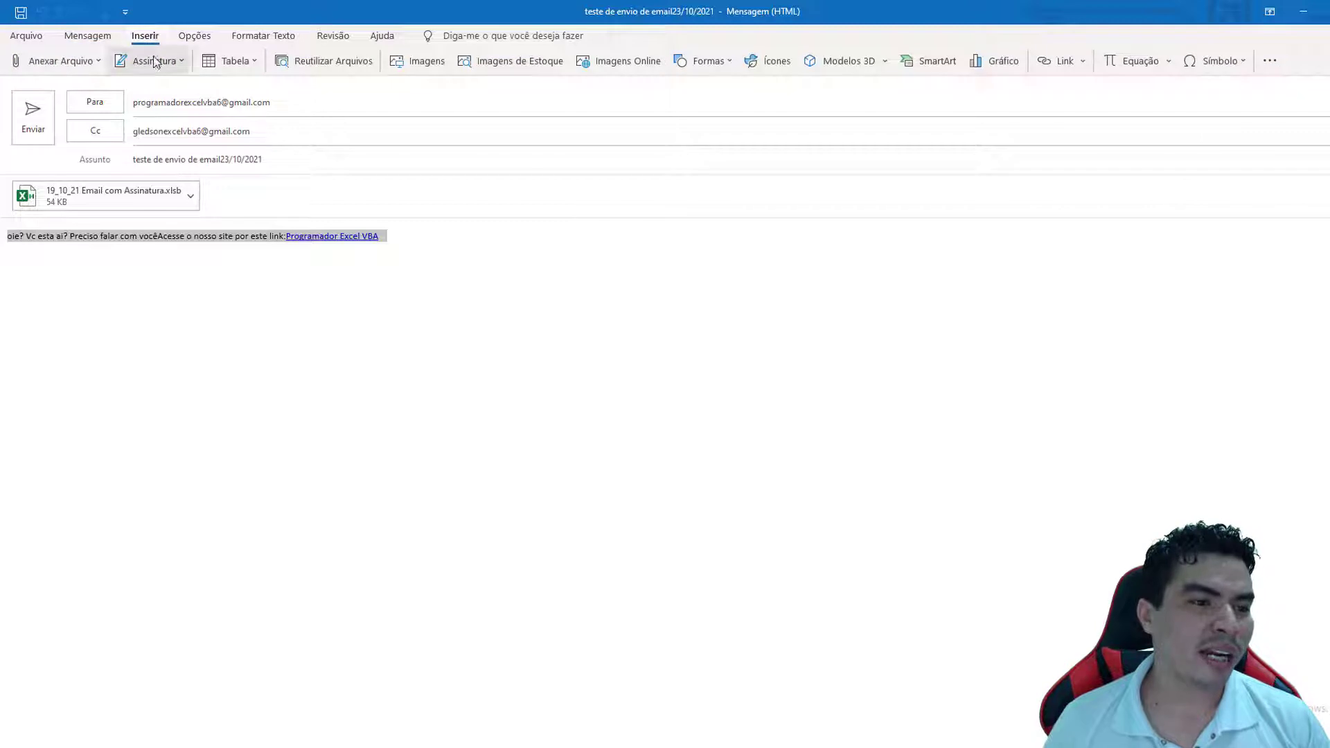
left_click(155, 62)
left_click(161, 86)
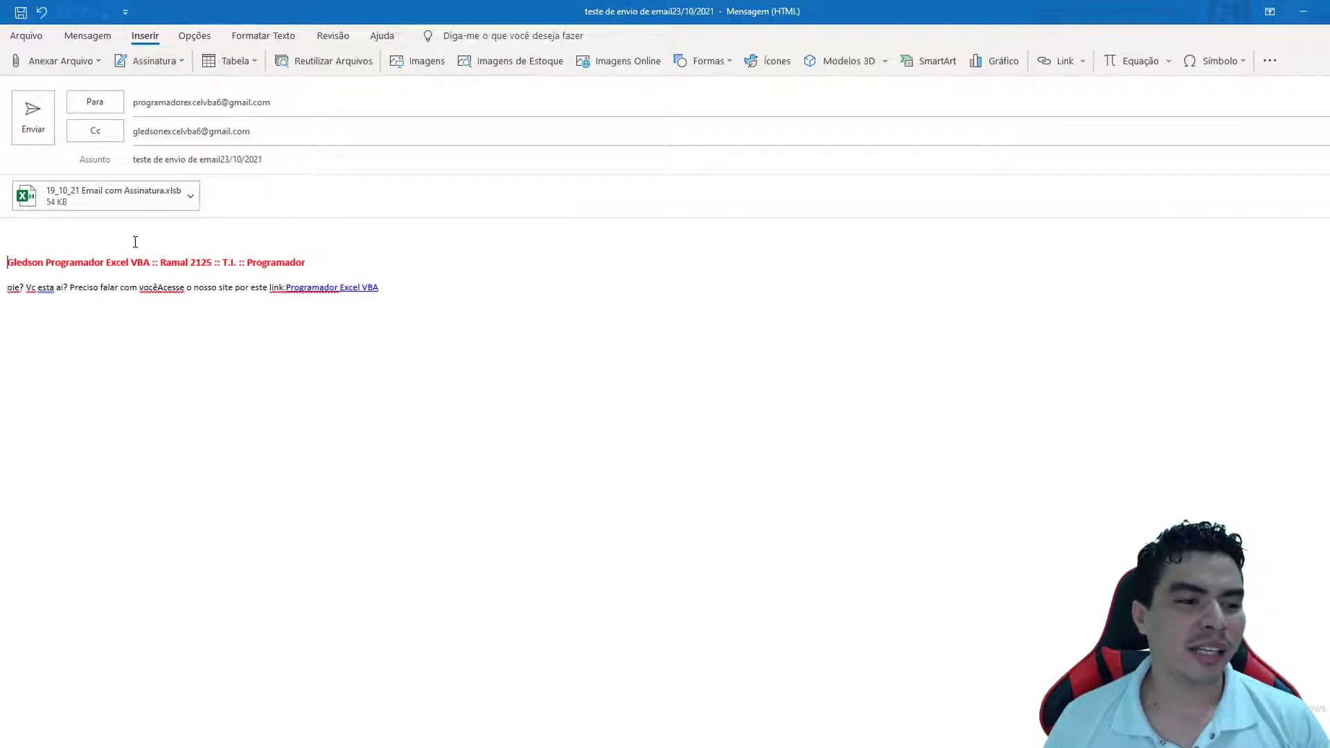
left_click_drag(318, 267, 19, 268)
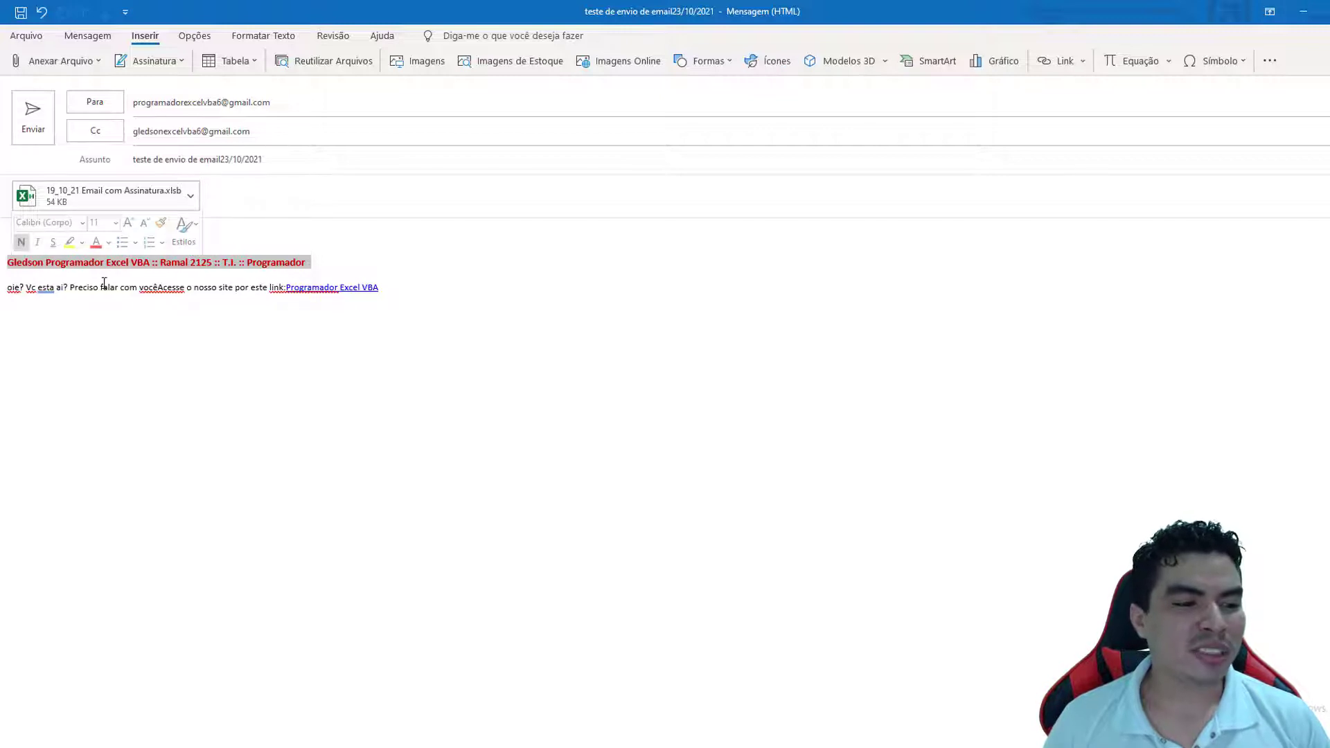
left_click(396, 291)
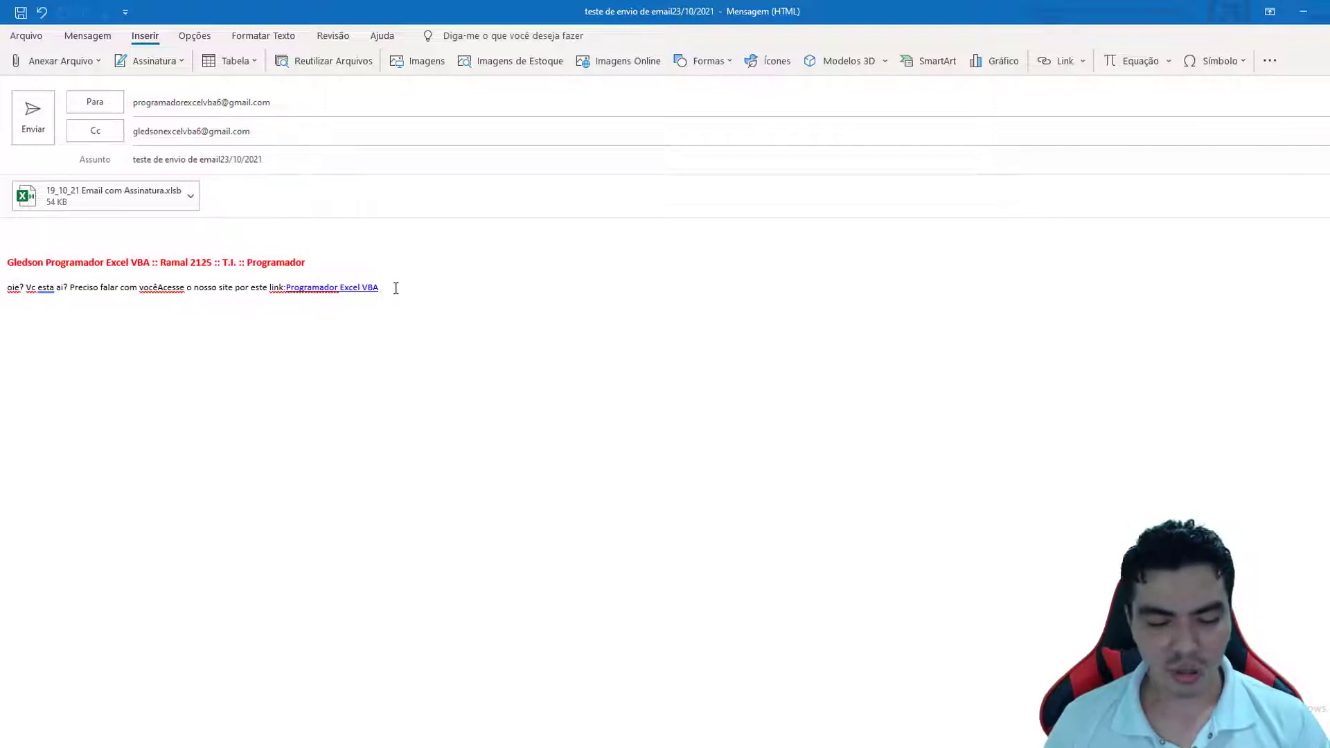
key("ctrl+z")
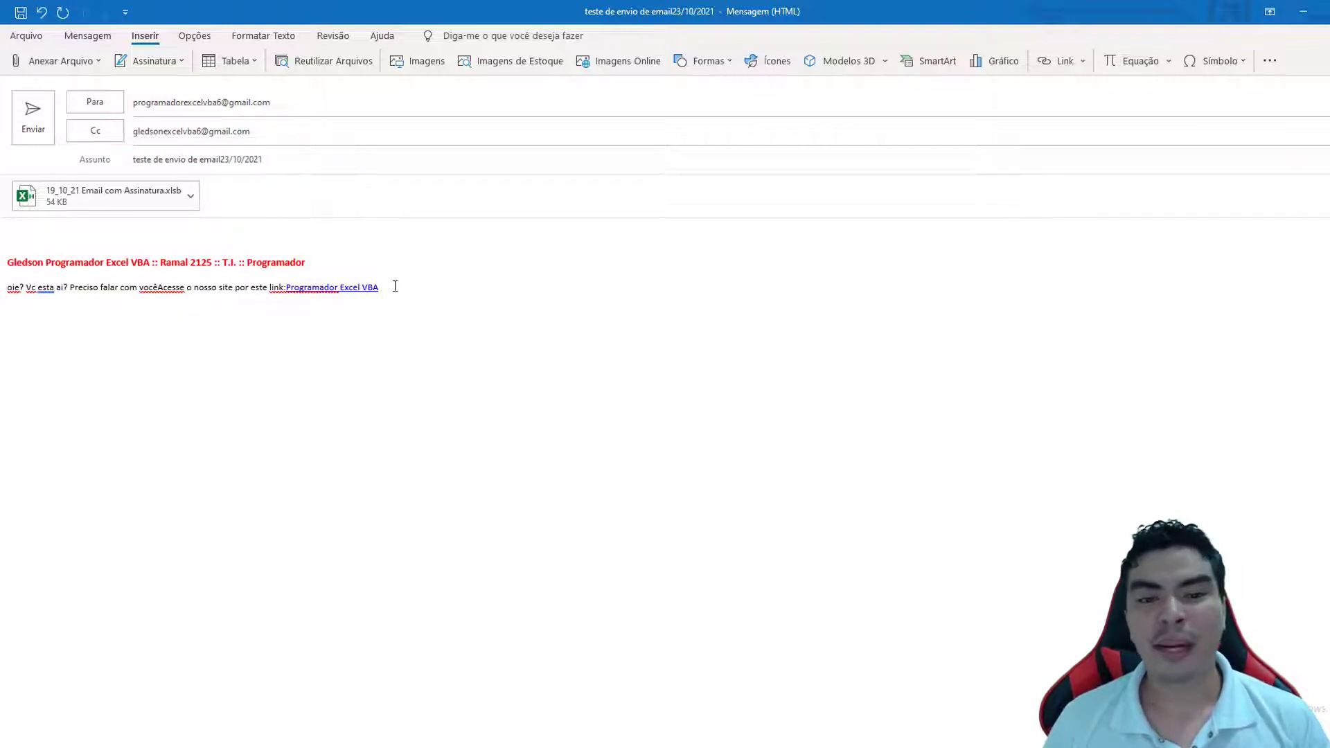
Close all five generated emails, choosing Não to discard each without saving.
key("Escape")
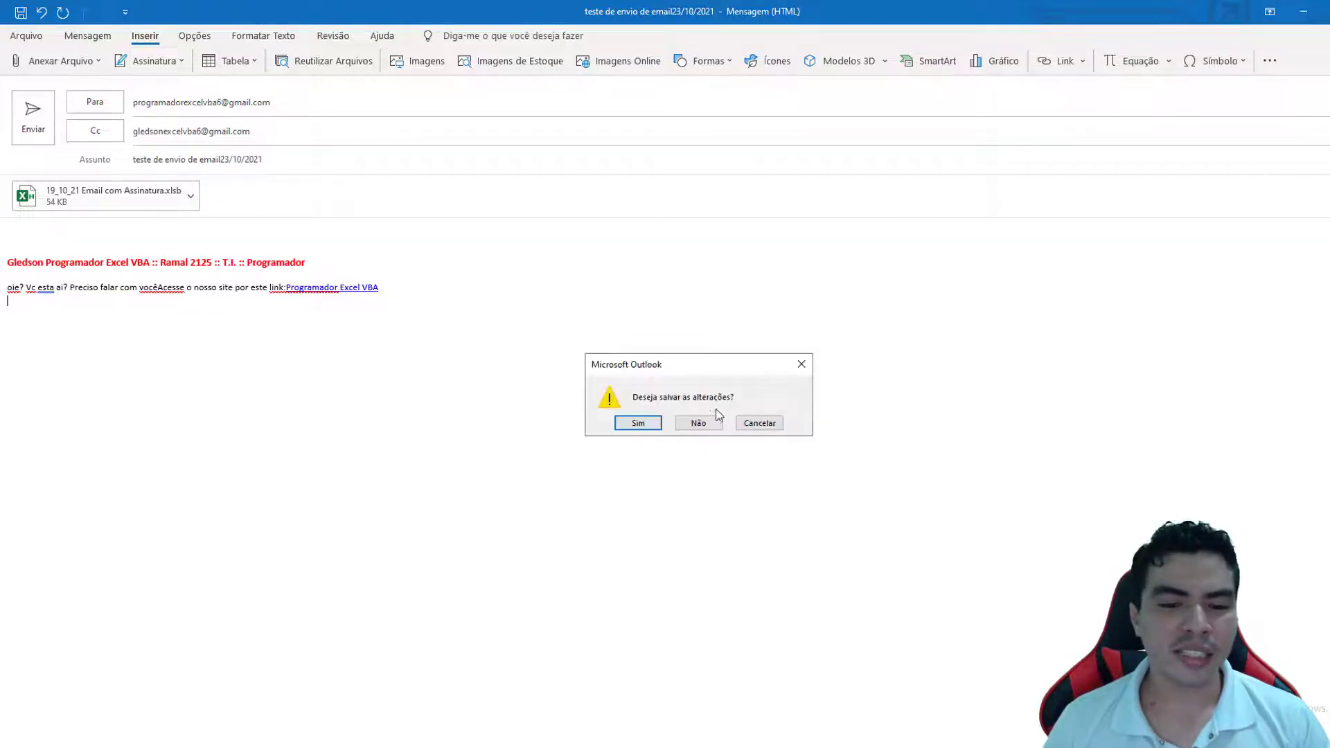
left_click(699, 423)
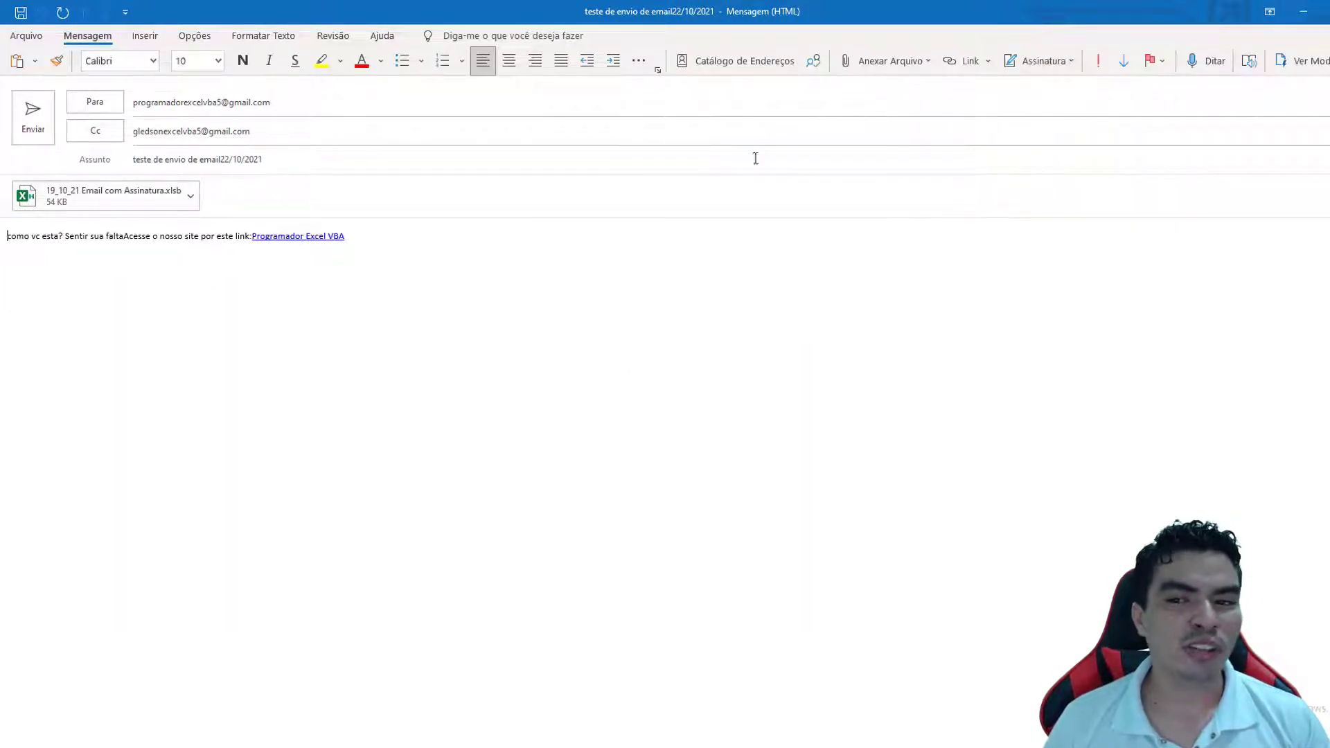
key("Escape")
left_click(700, 423)
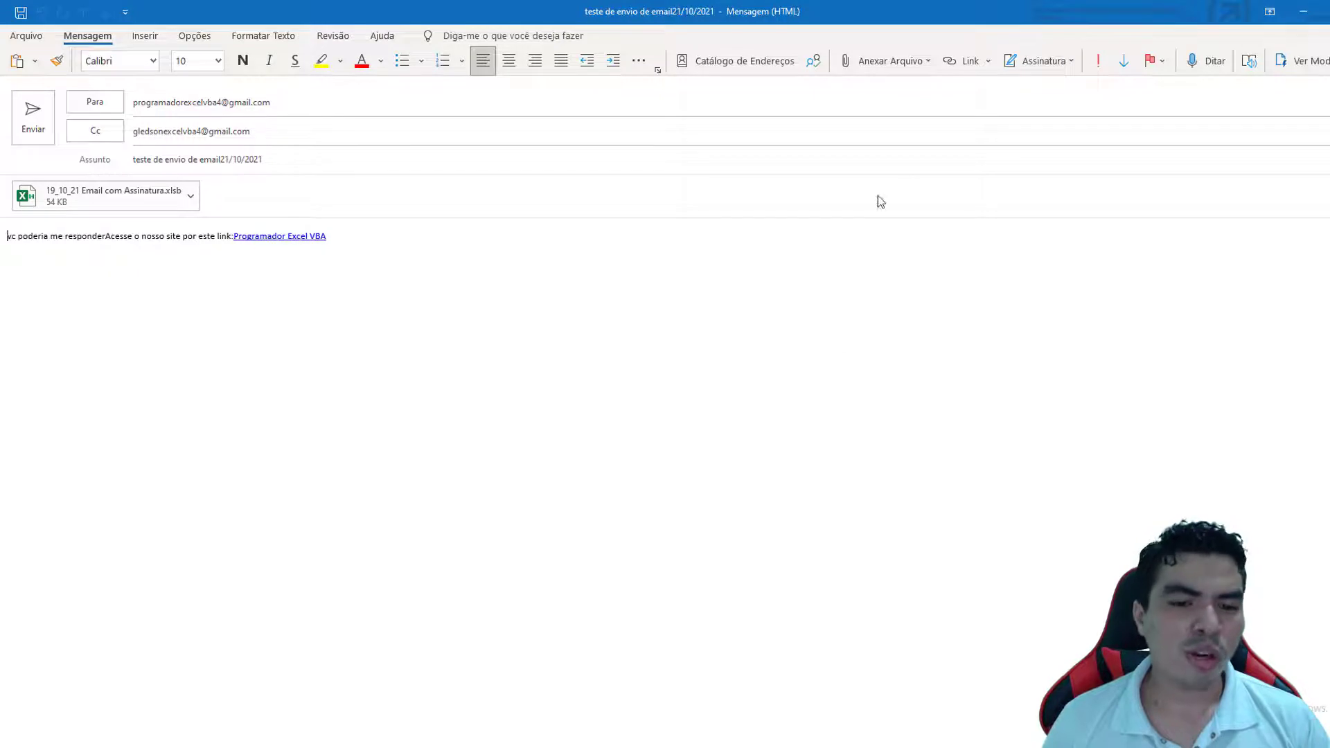
key("Escape")
left_click(703, 422)
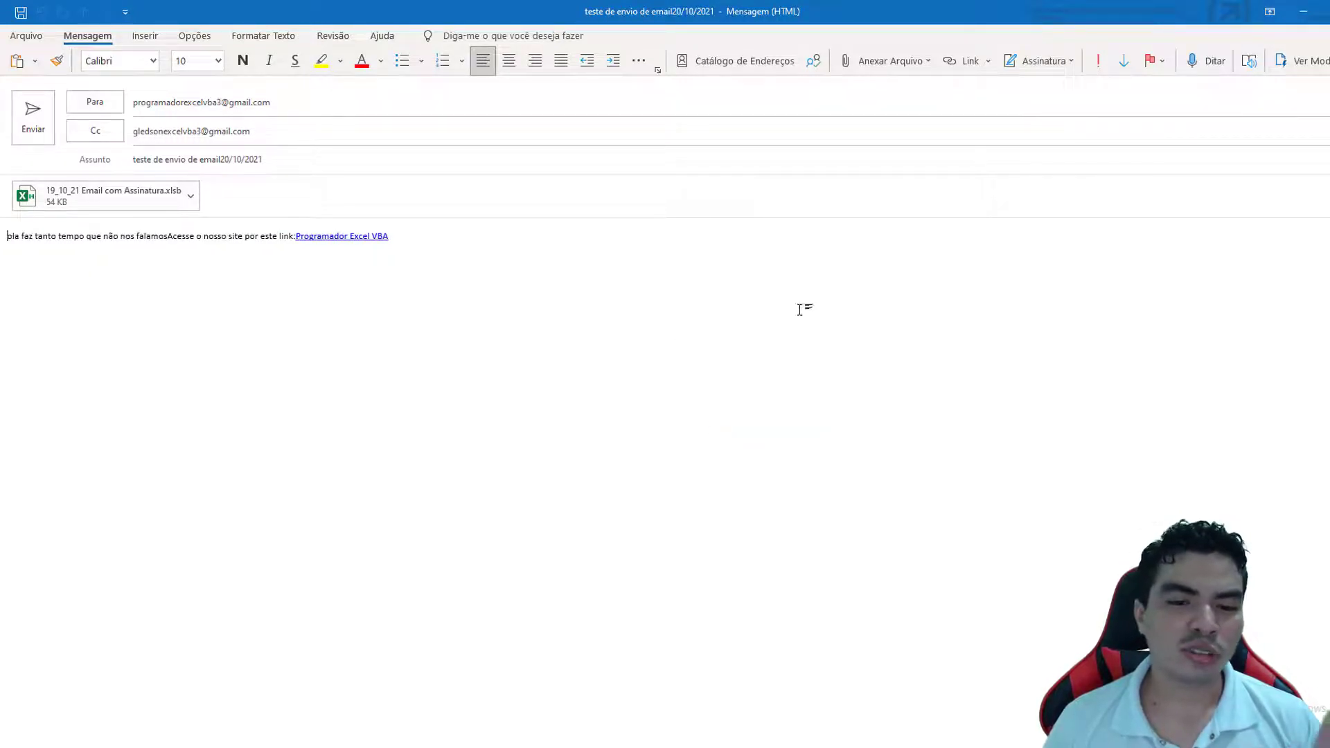
key("Escape")
left_click(698, 423)
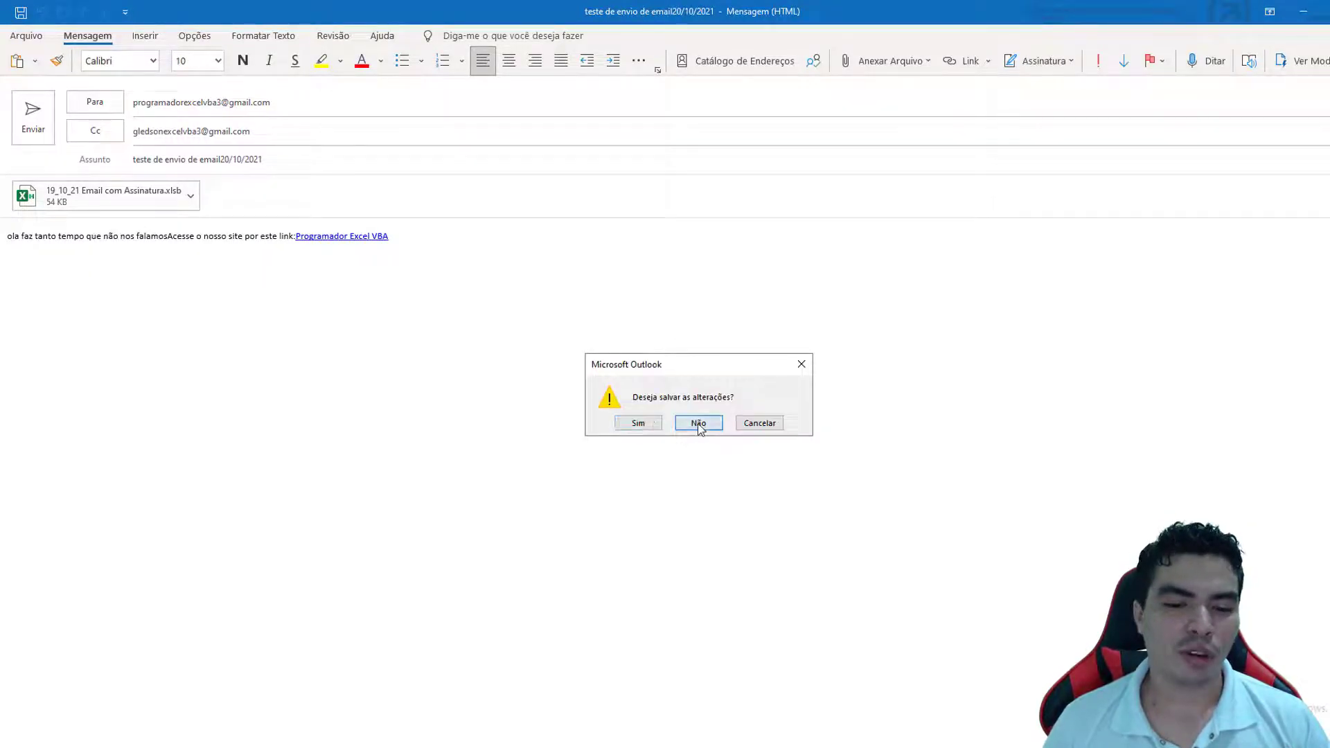
key("Escape")
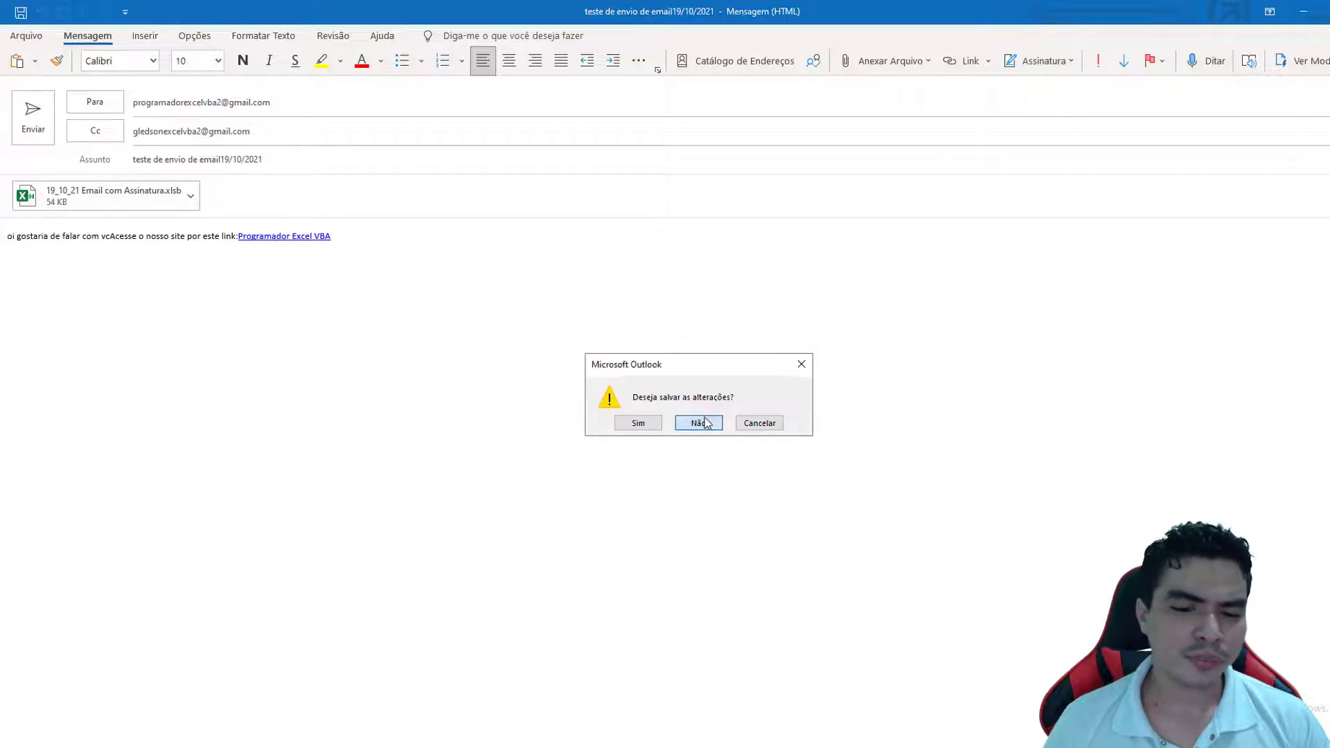
left_click(698, 423)
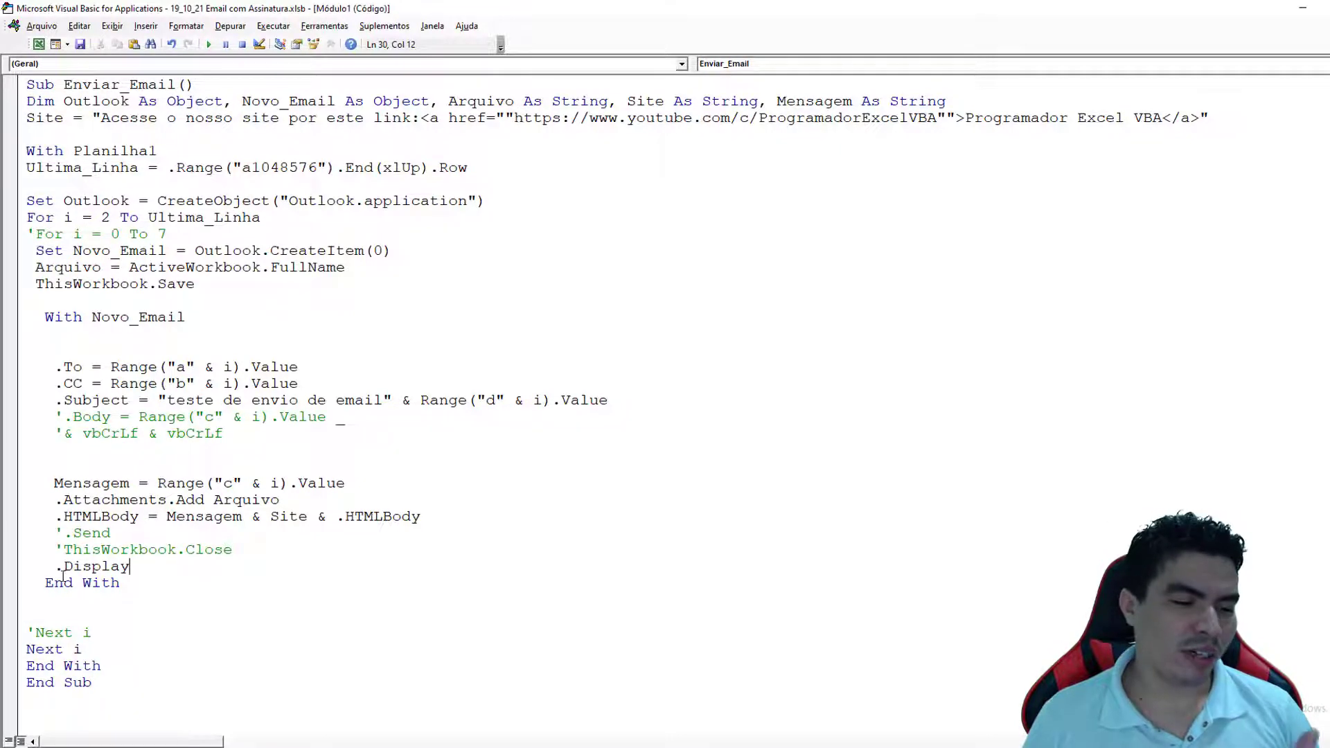
Move the .Display line to just above .To in the With Novo_Email block, aligned with it.
left_click_drag(56, 567, 138, 559)
key("ctrl+c")
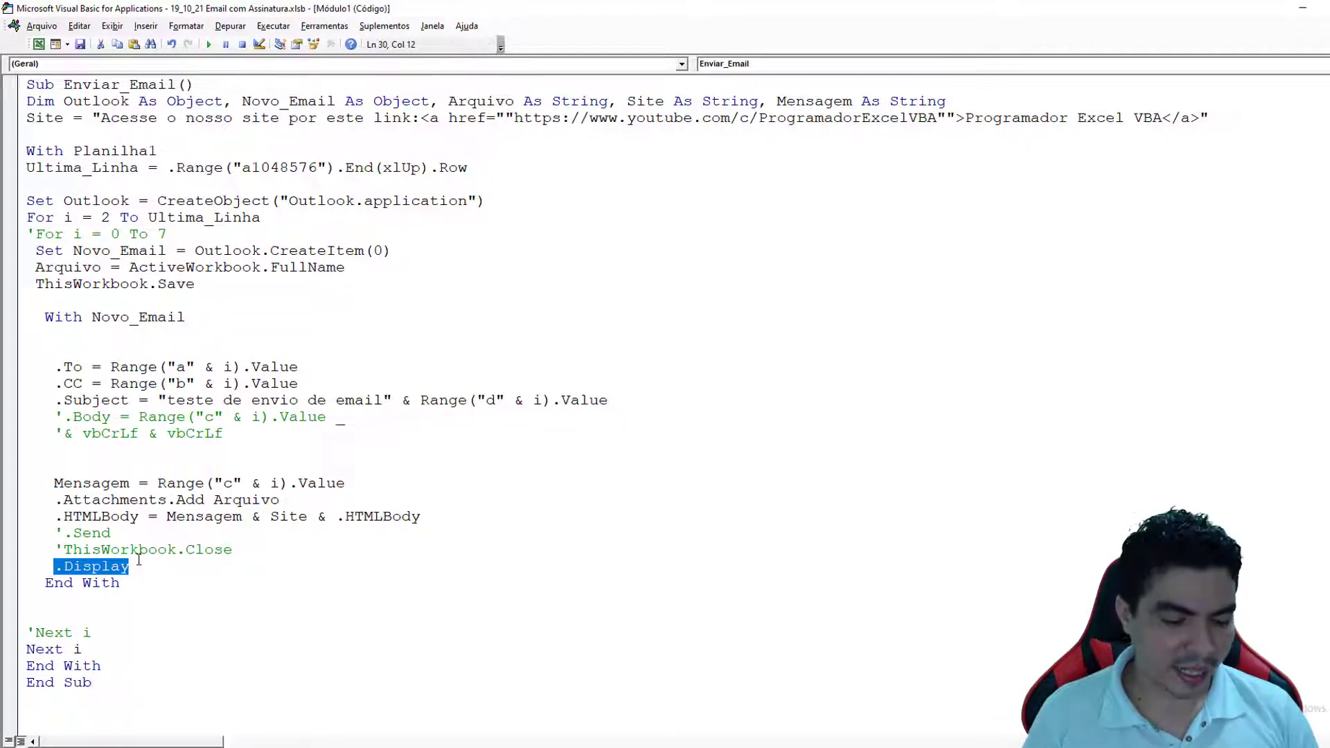
key("Delete")
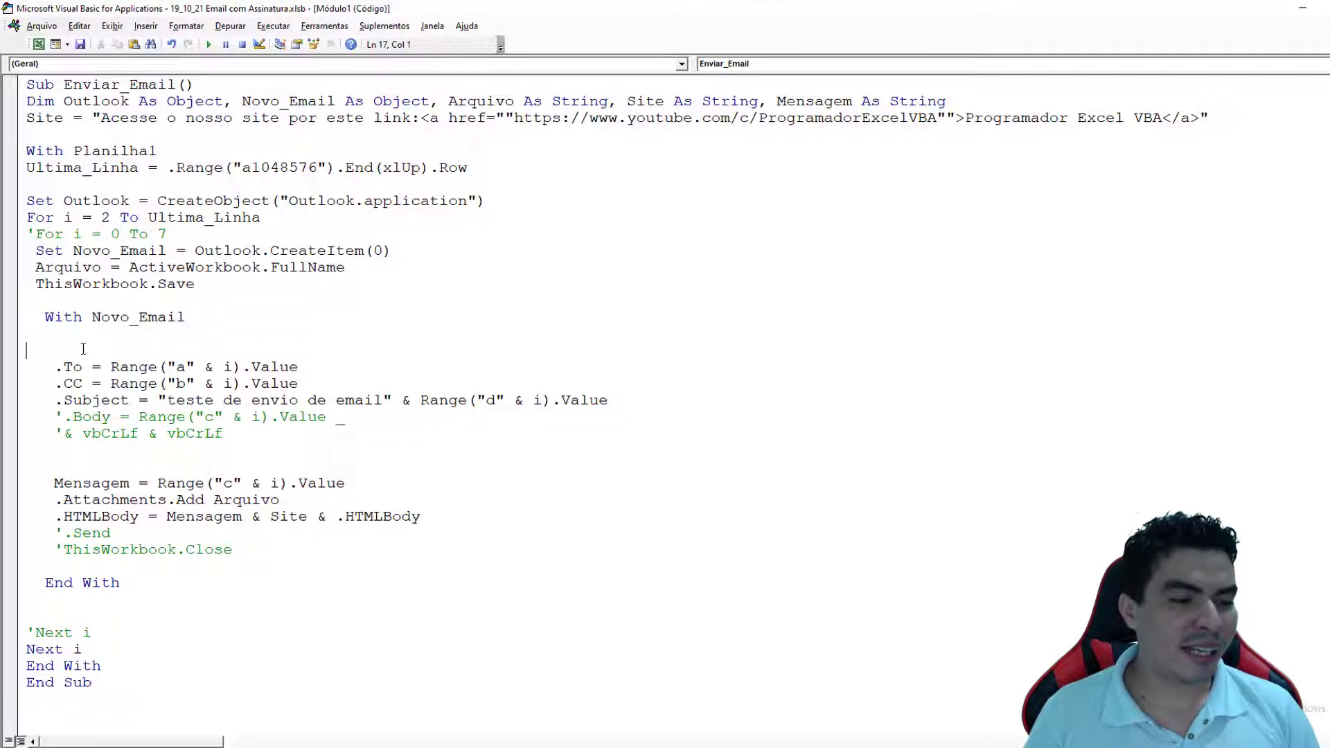
key("ctrl+v")
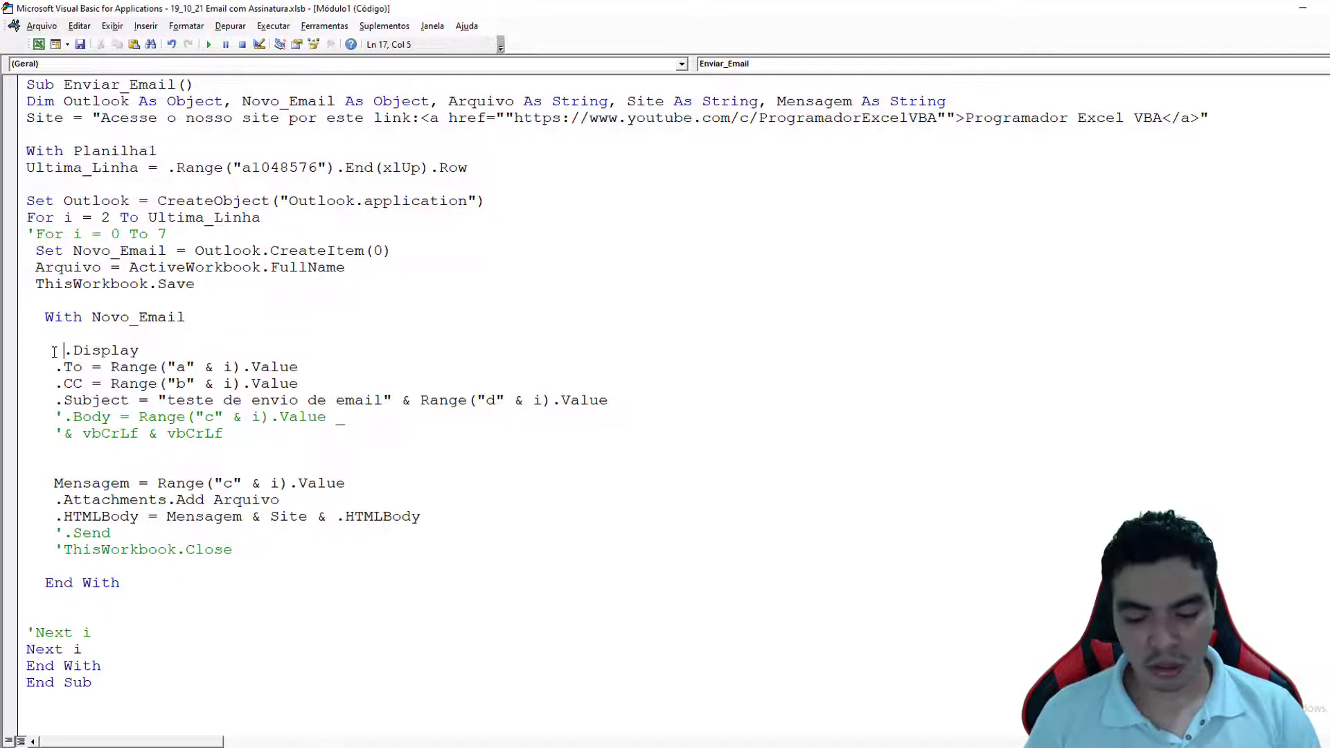
key("BackSpace")
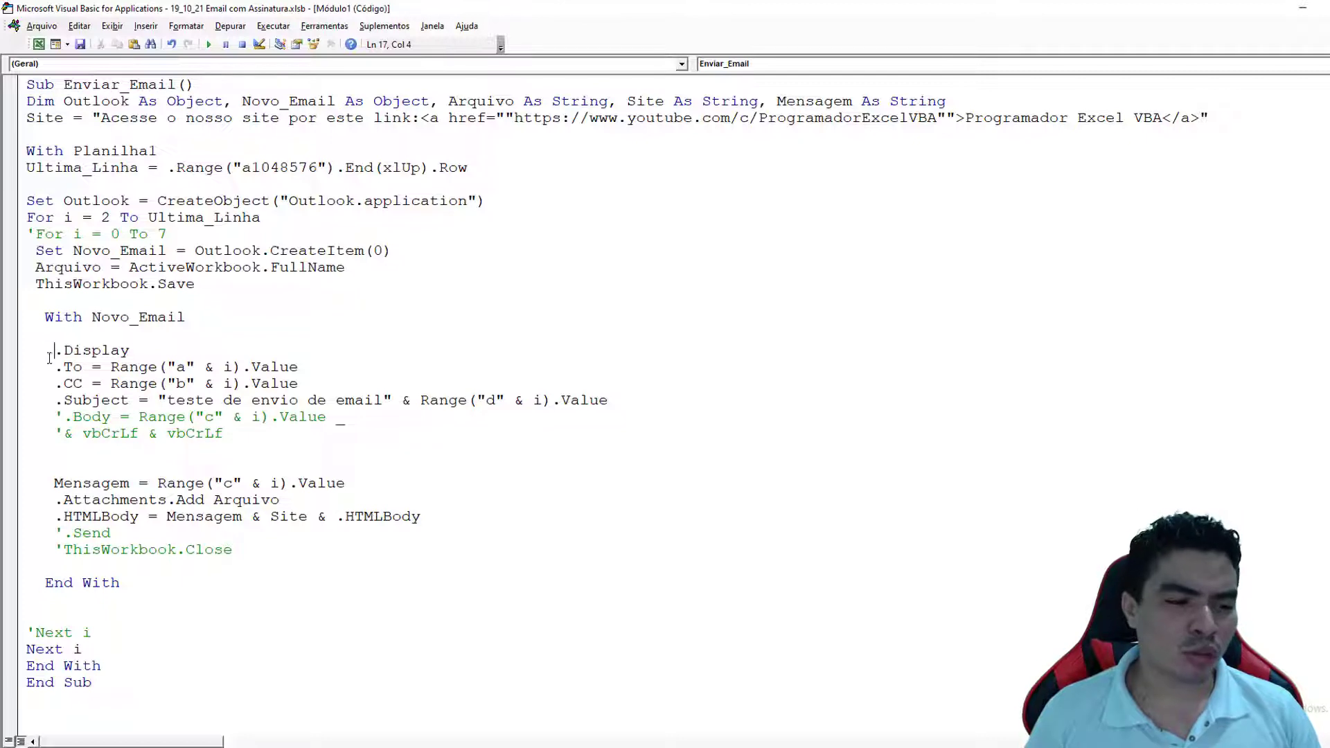
left_click(209, 45)
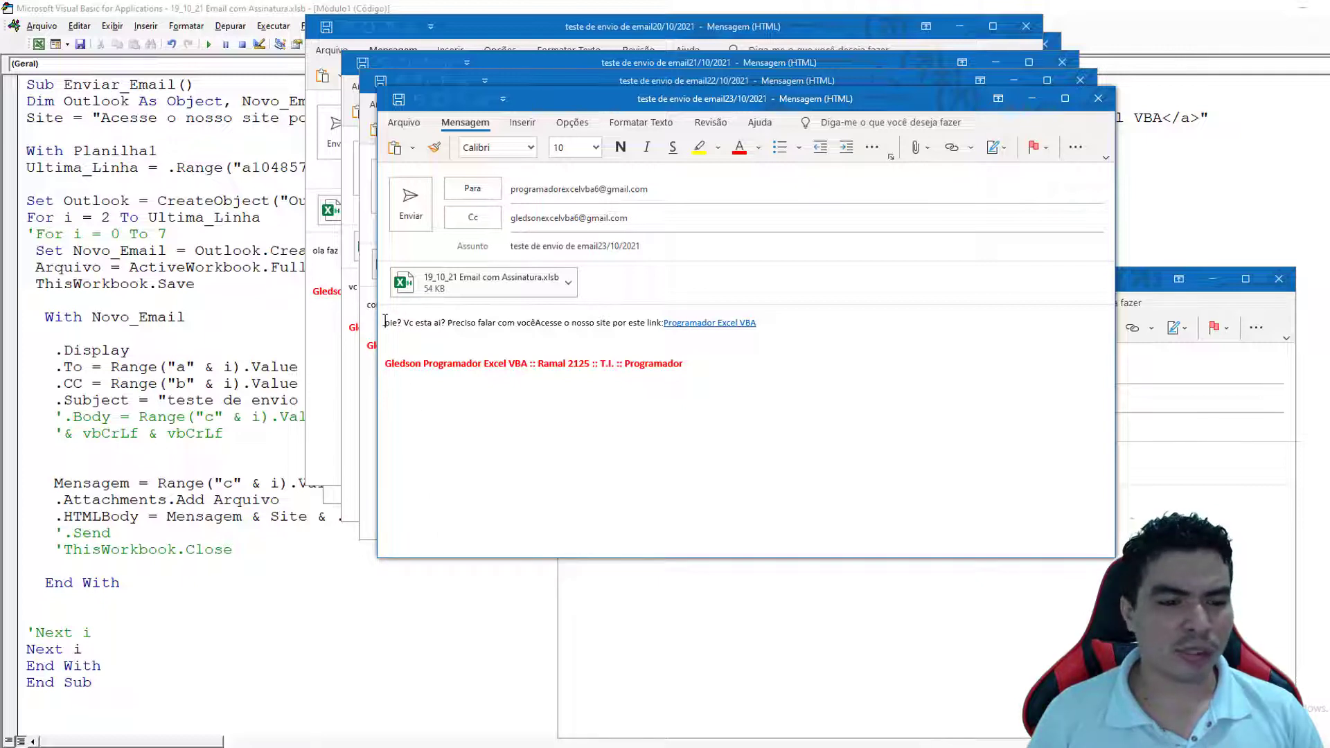
left_click_drag(394, 322, 749, 318)
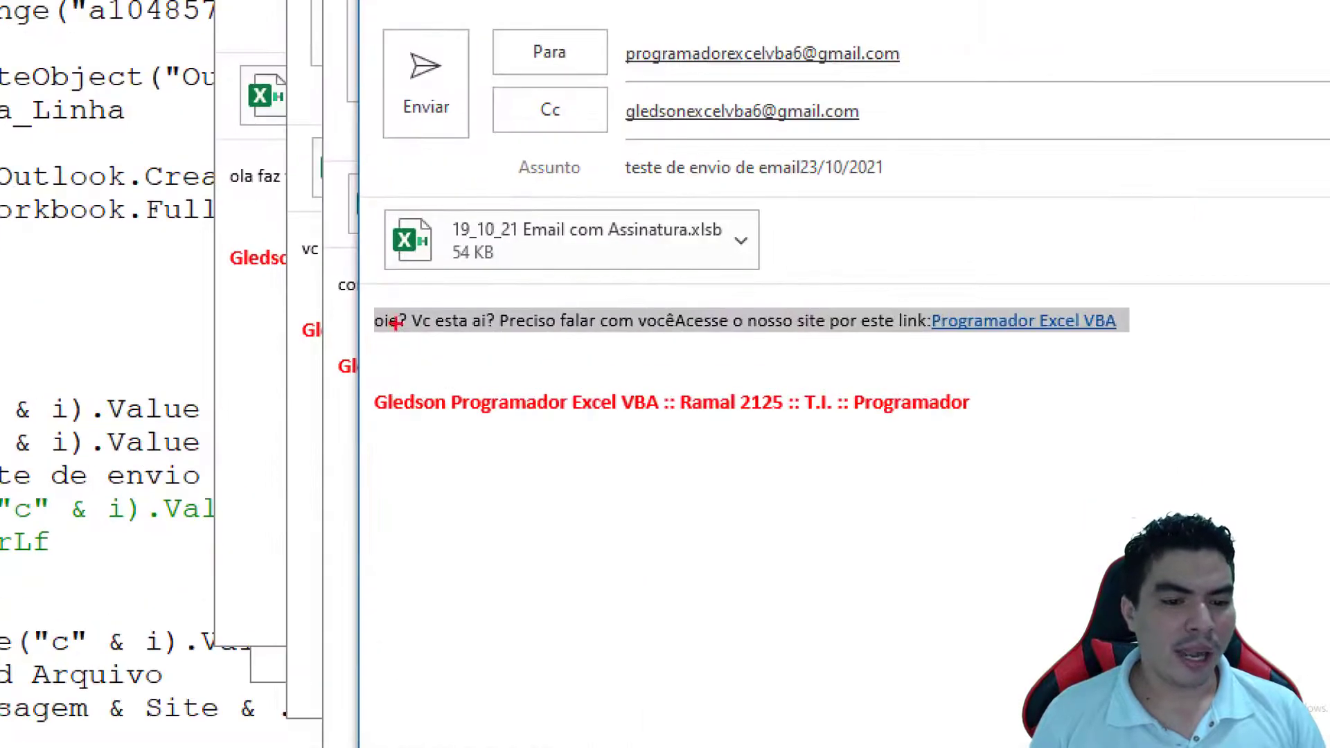
left_click_drag(367, 305, 497, 336)
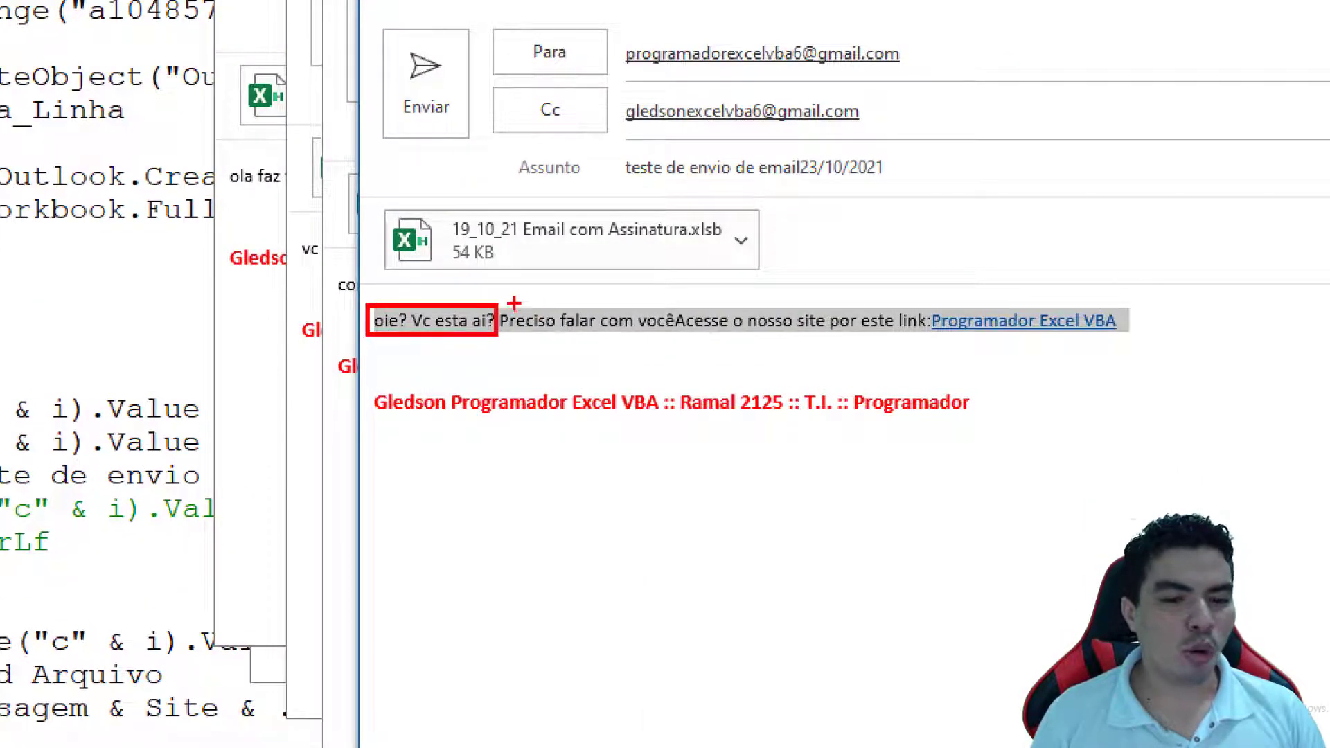
left_click_drag(502, 302, 1137, 335)
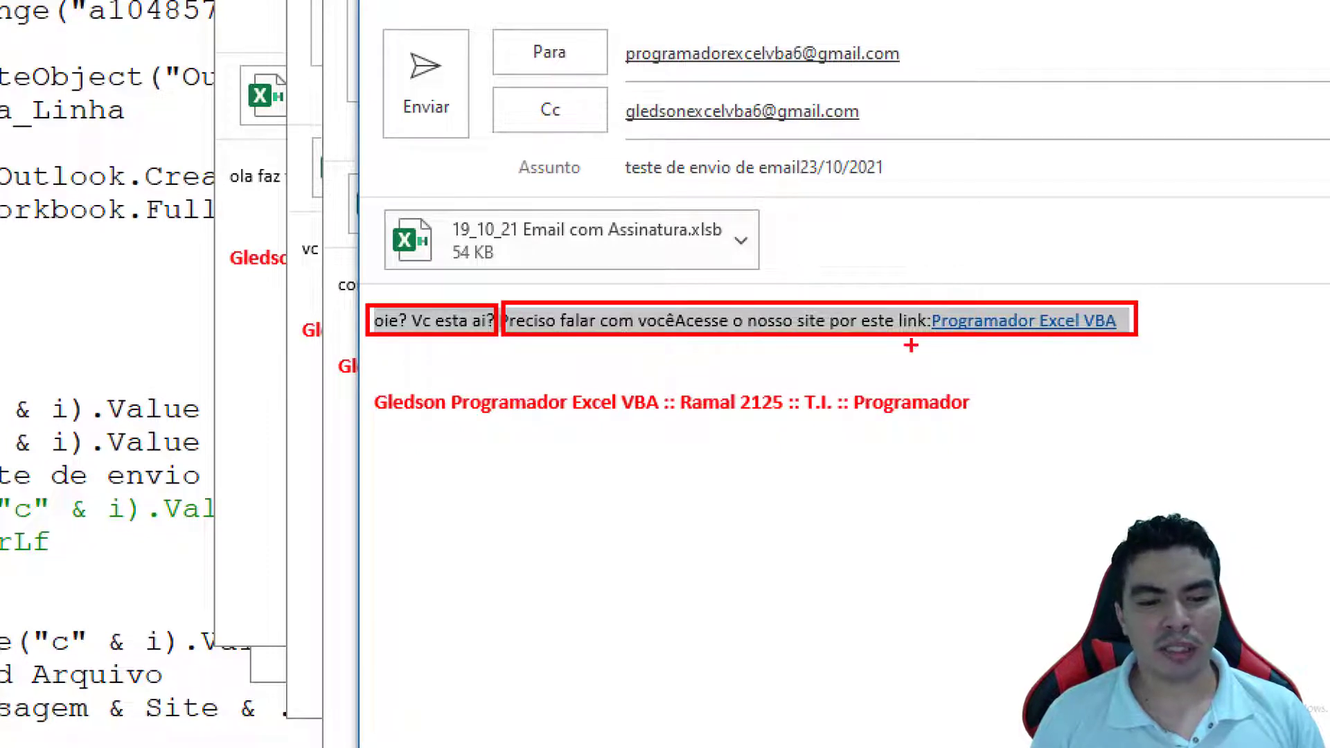
mouse_move(545, 327)
left_mouse_down()
mouse_move(527, 386)
mouse_move(461, 338)
left_mouse_up()
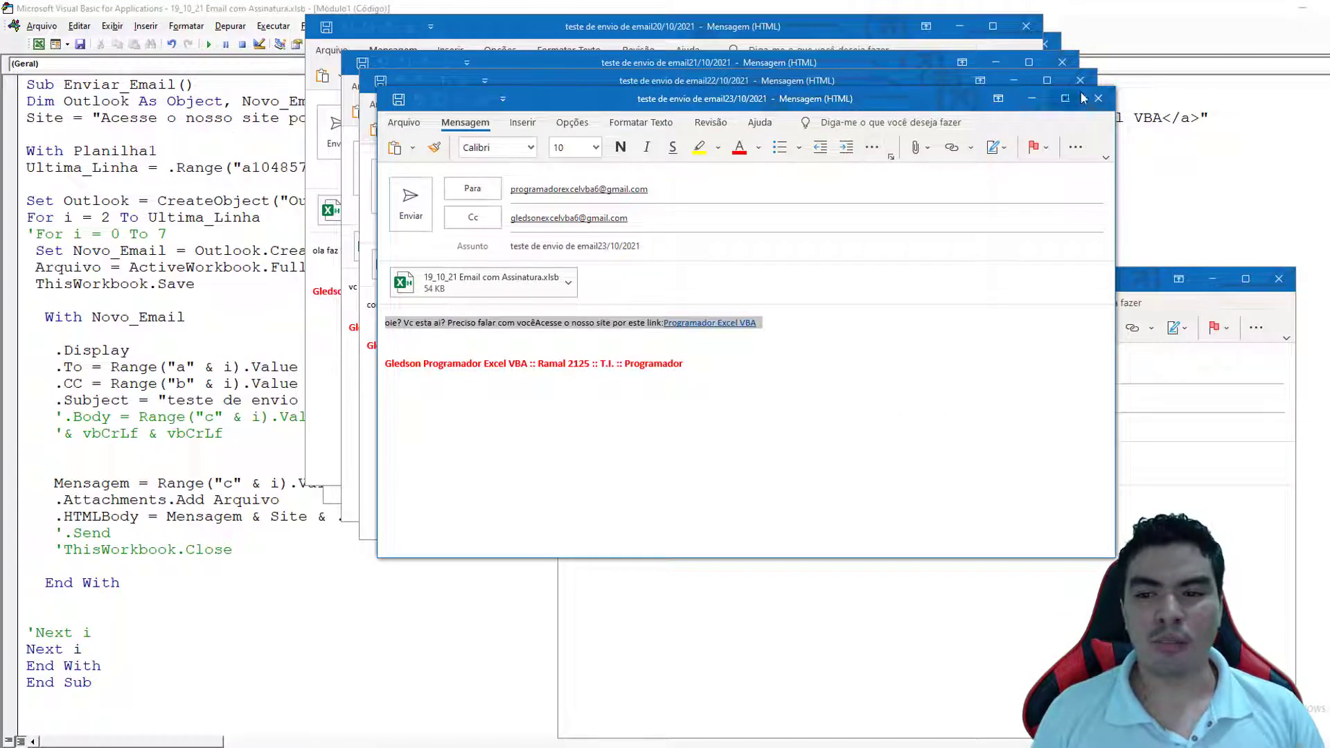
left_click(1098, 98)
left_click(698, 423)
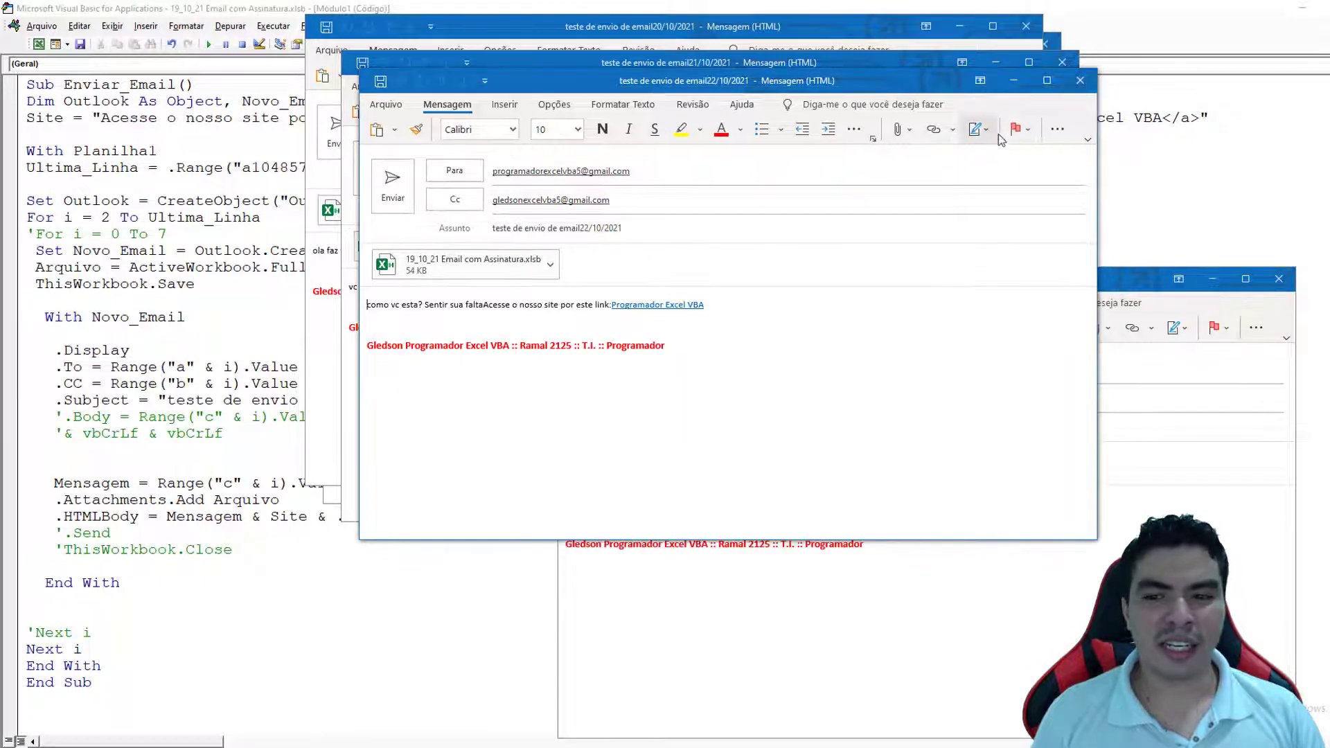
left_click(1080, 84)
left_click(698, 423)
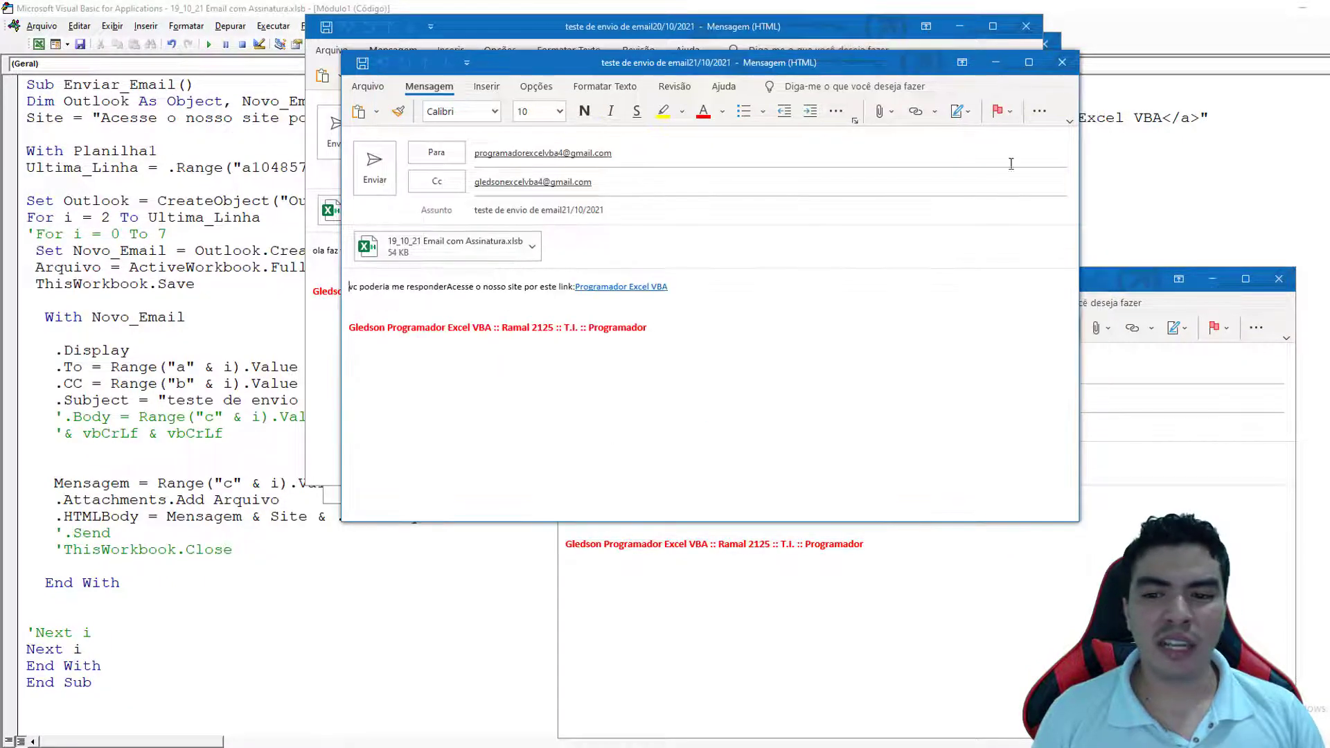
left_click(1068, 69)
left_click(699, 422)
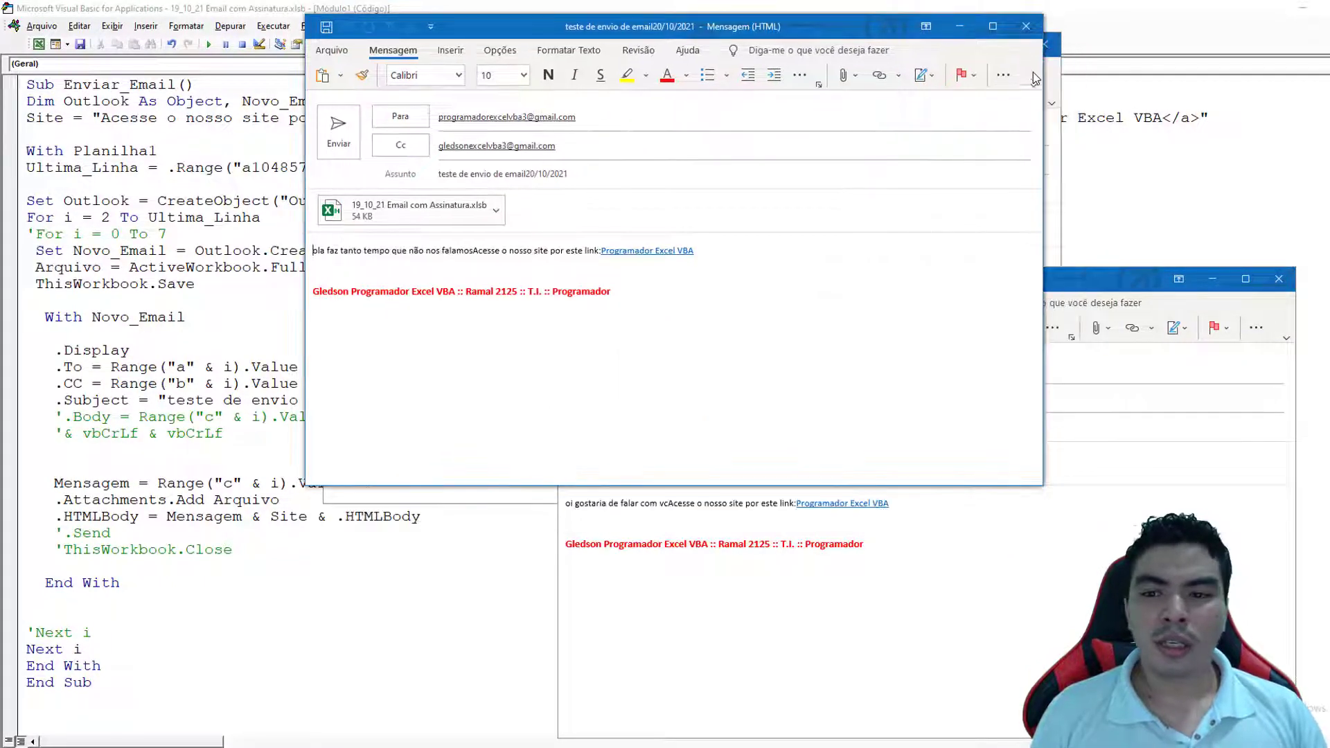
left_click(1026, 26)
left_click(698, 422)
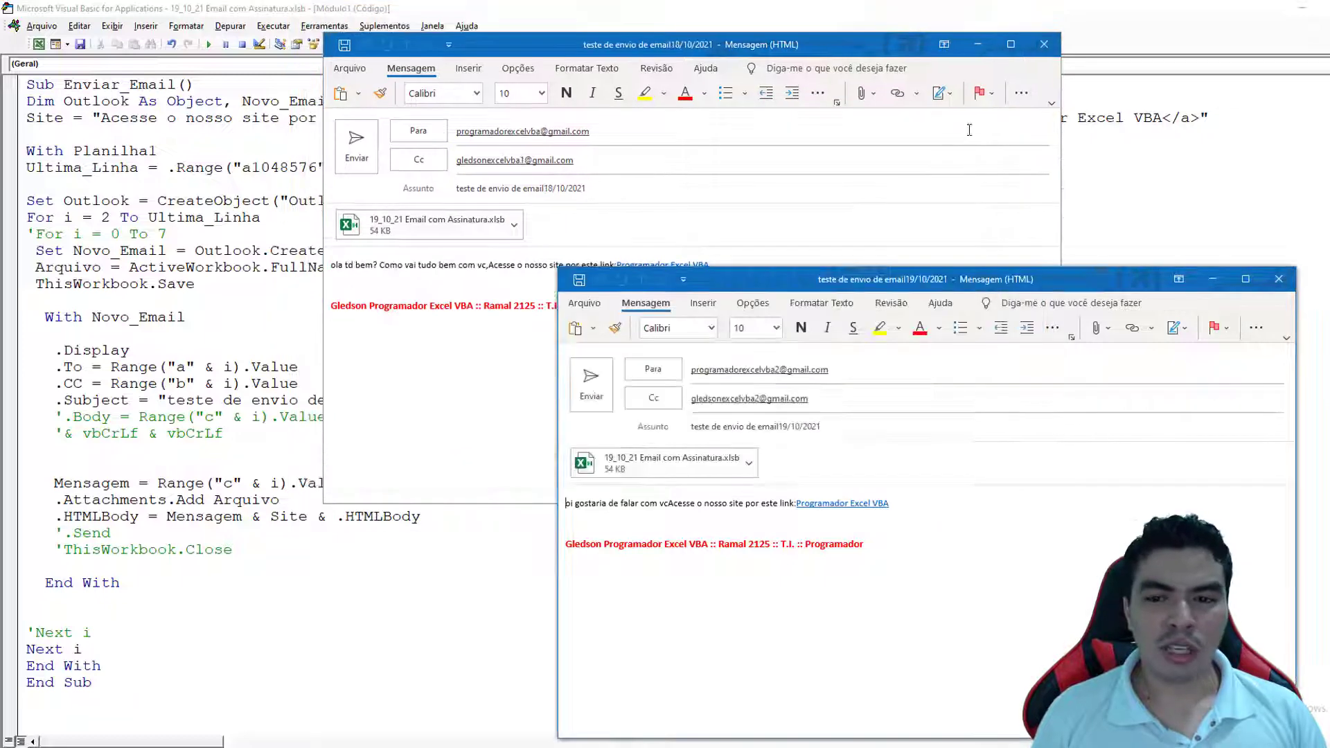
left_click(1044, 44)
left_click(698, 422)
left_click(1278, 278)
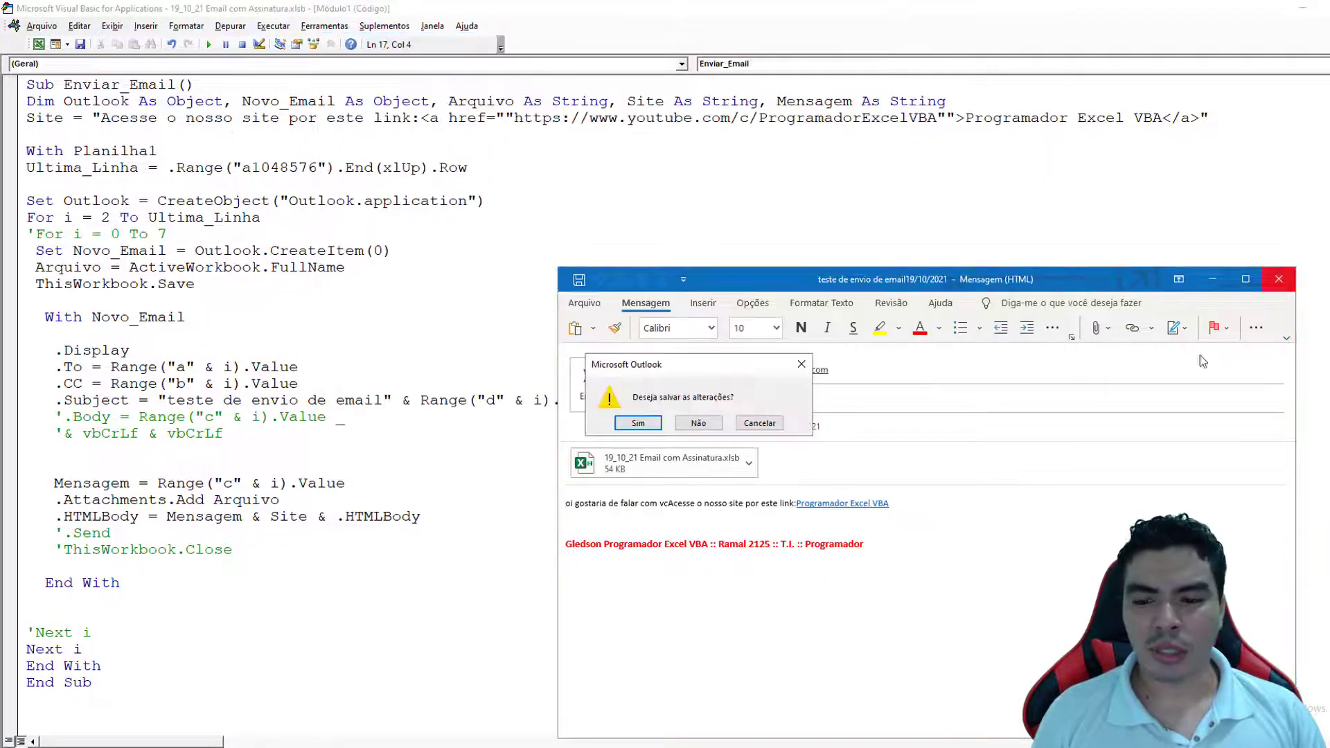
left_click(699, 422)
left_click(361, 398)
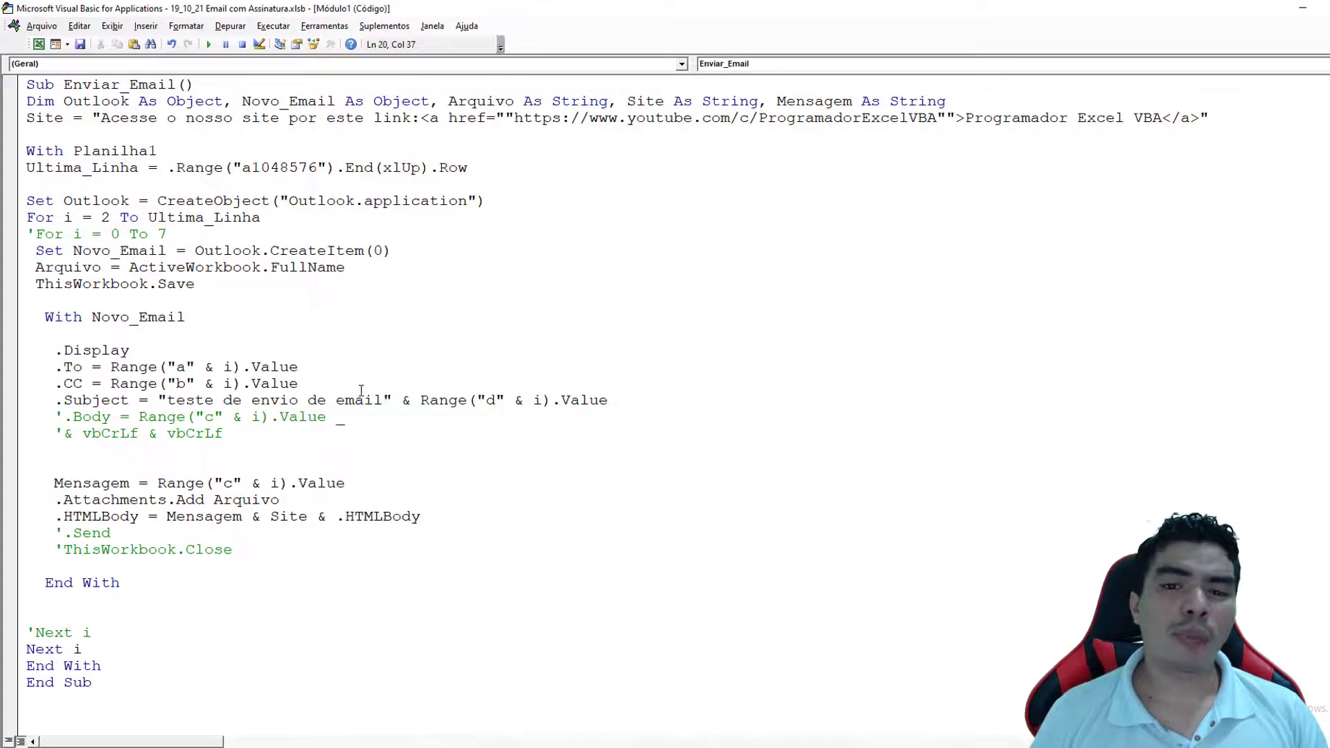
Append "<br>" to the Mensagem line and change the loop to For i = 2 To 2.
double_click(305, 480)
left_click(359, 483)
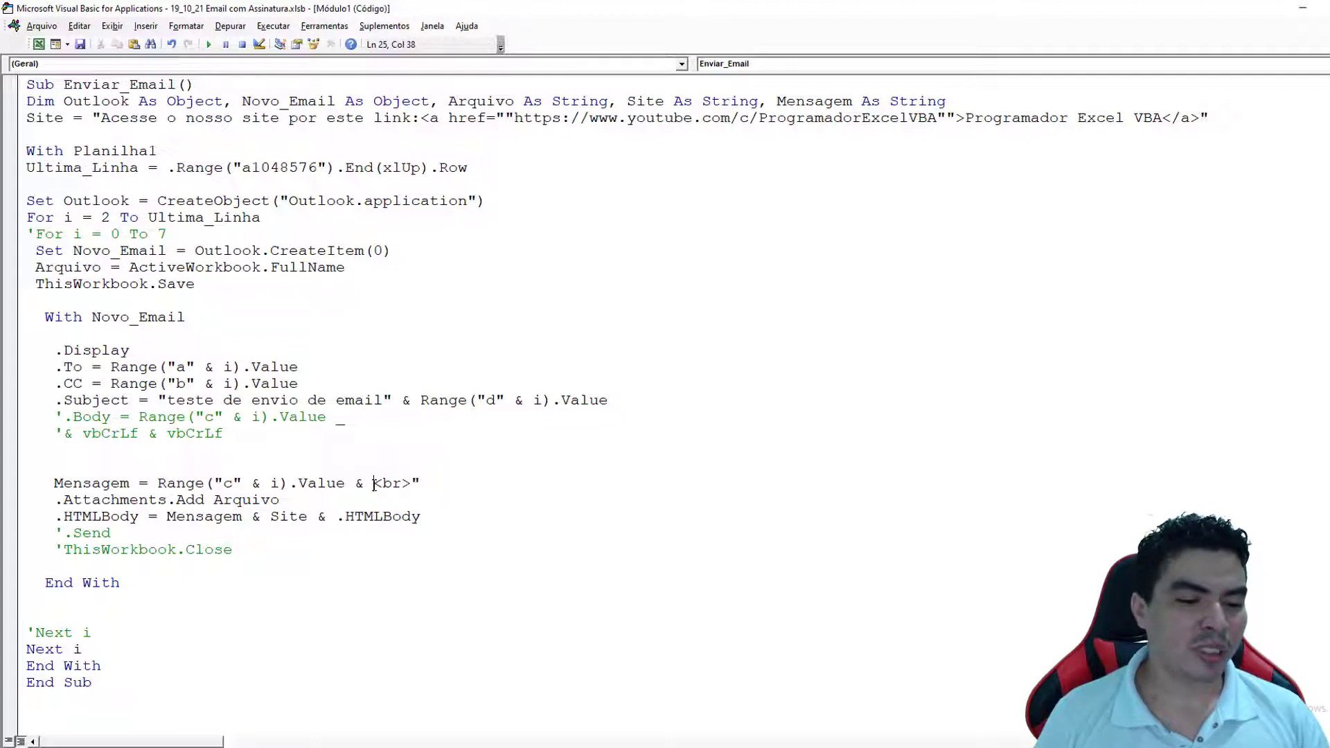
type("\"")
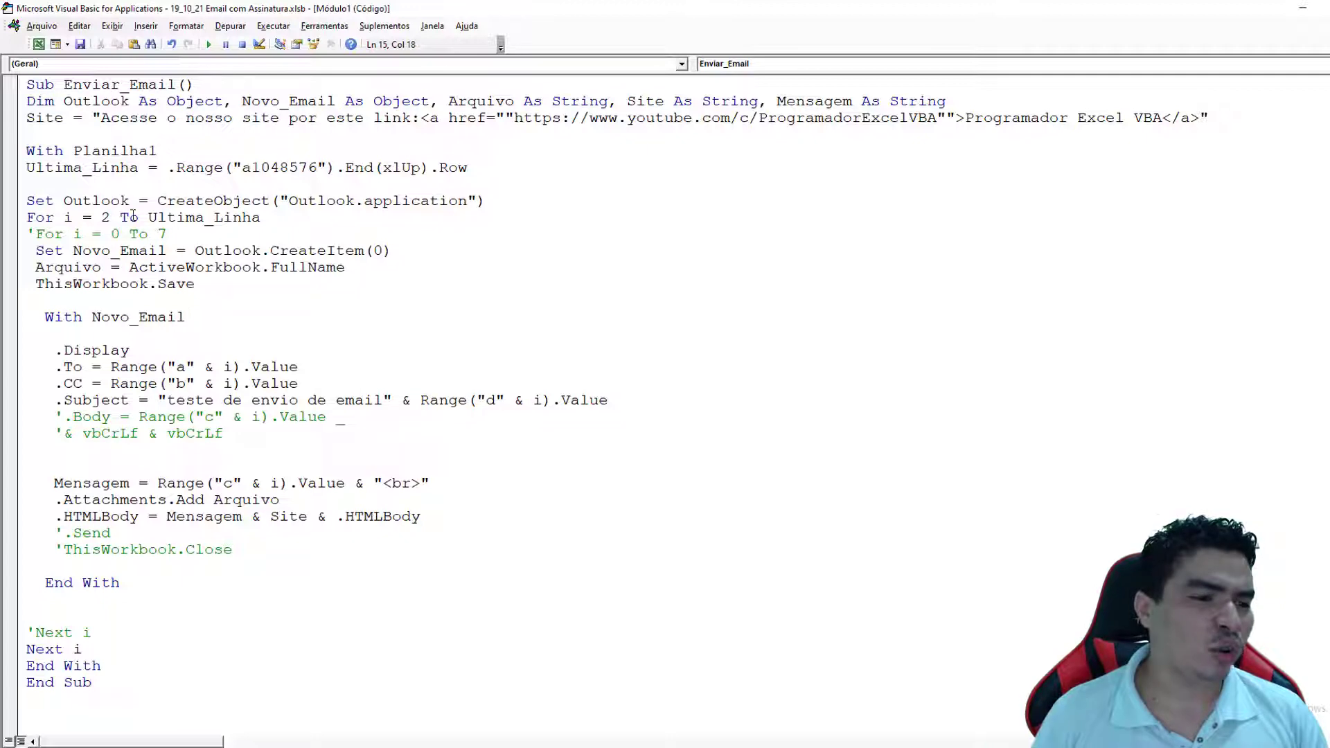
type("2")
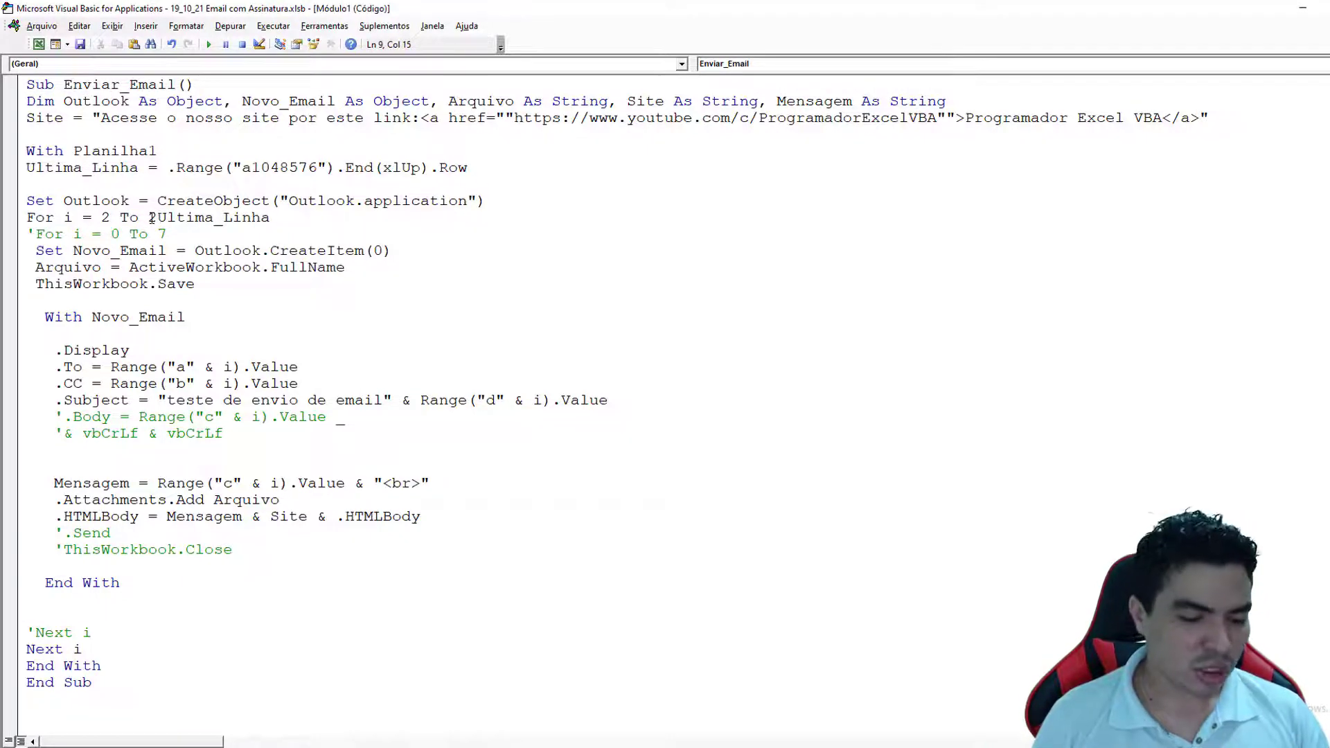
type("'")
left_click(271, 266)
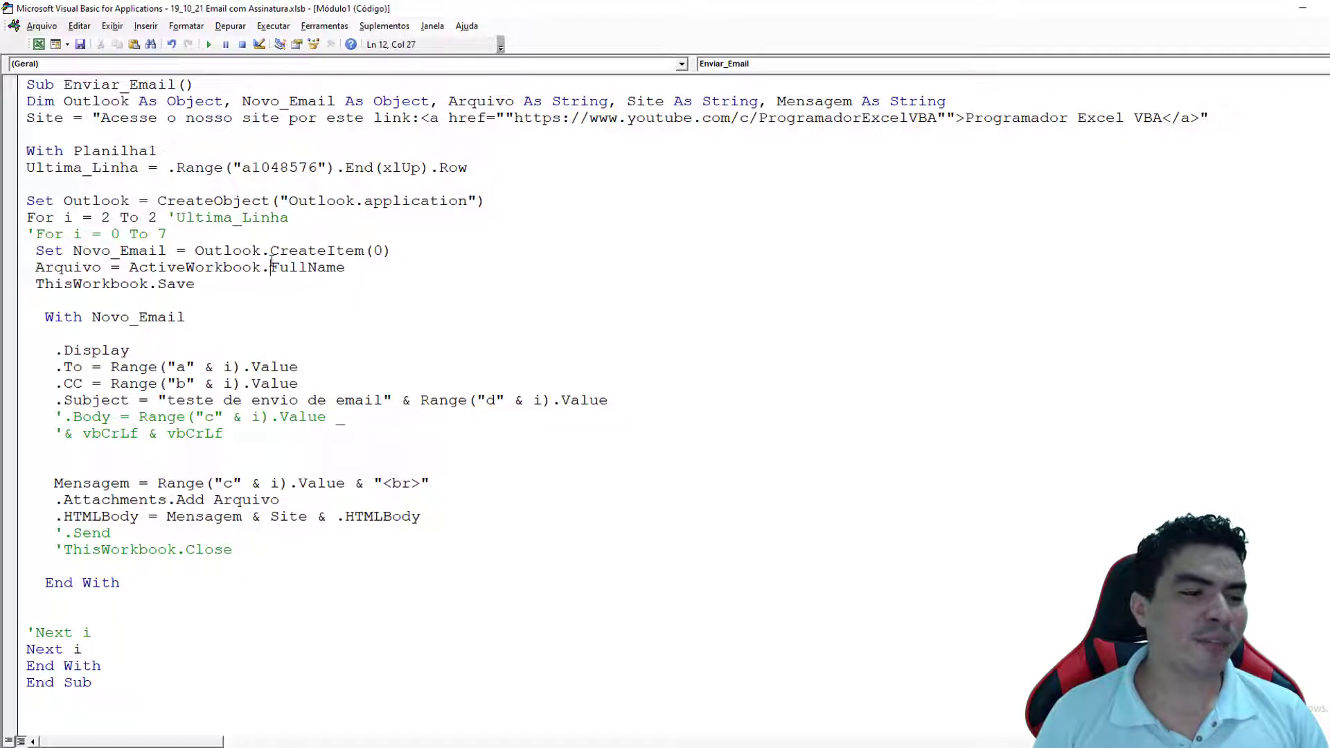
left_click(209, 43)
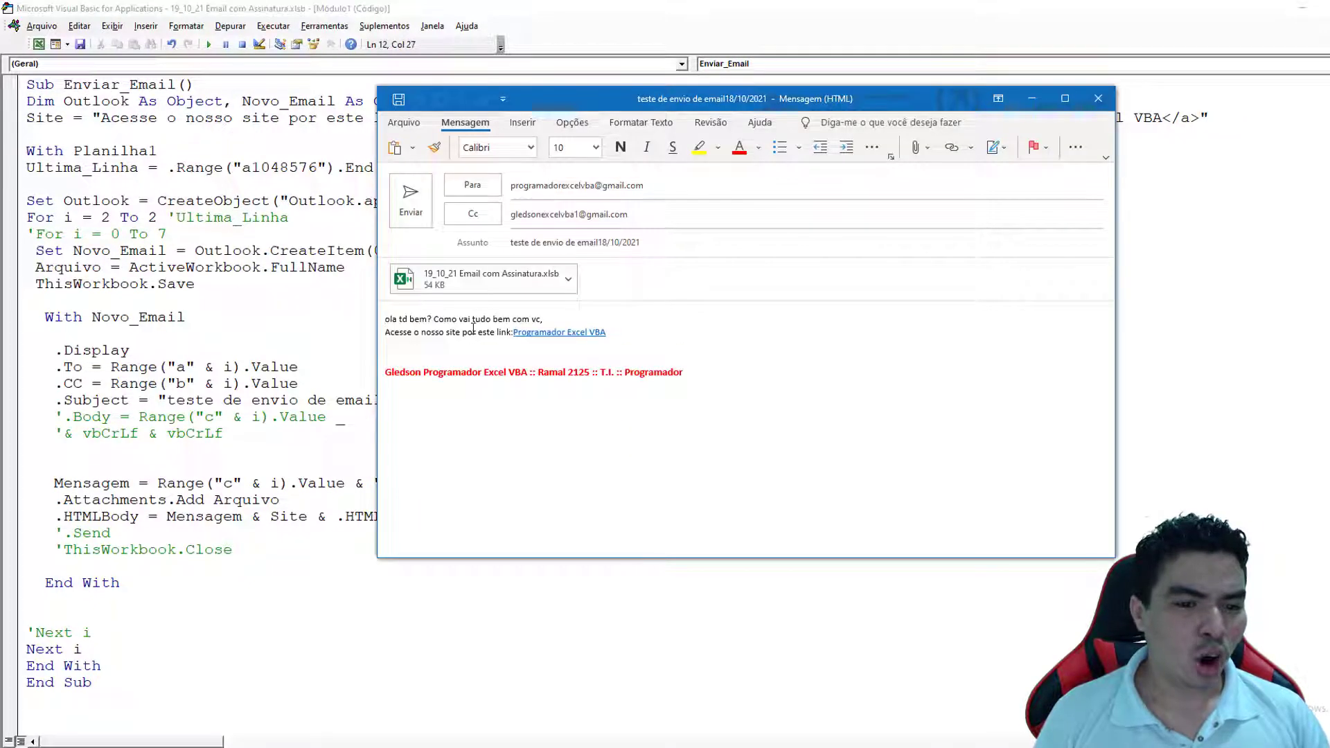
left_click_drag(383, 320, 544, 324)
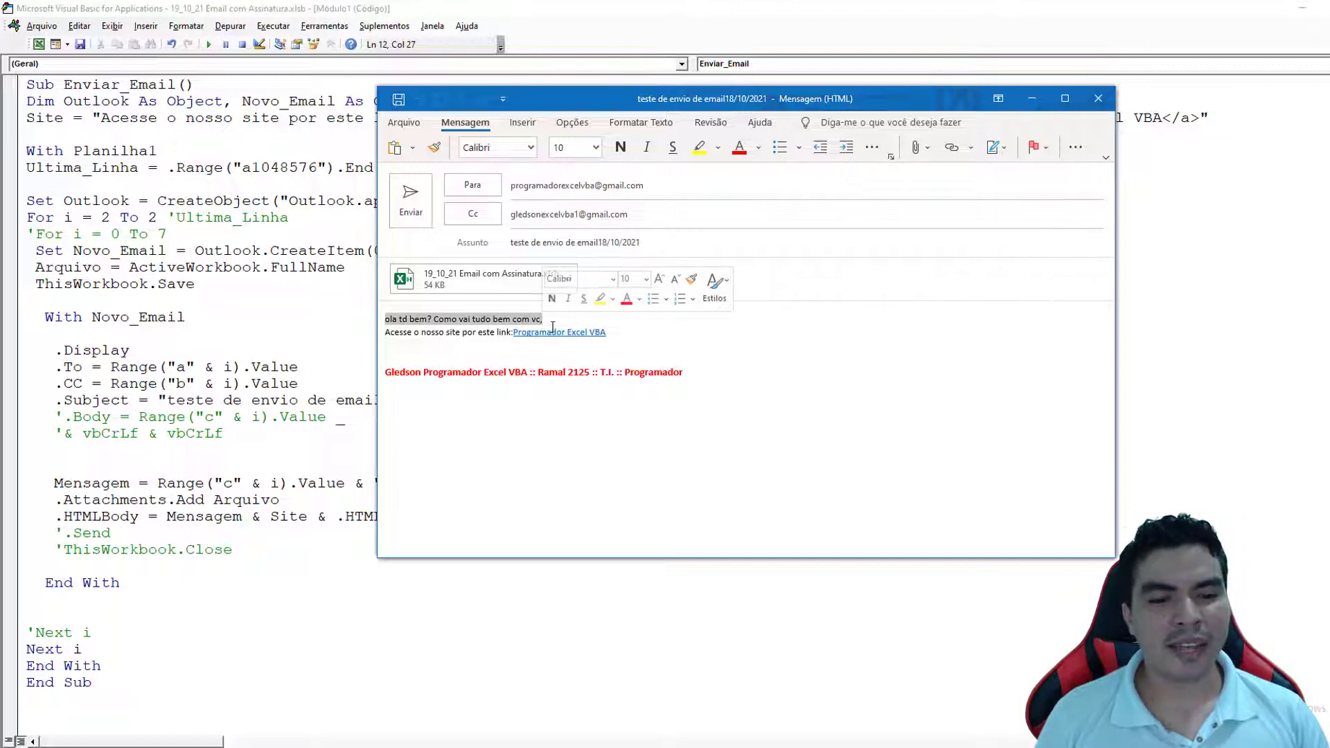
left_click(543, 322)
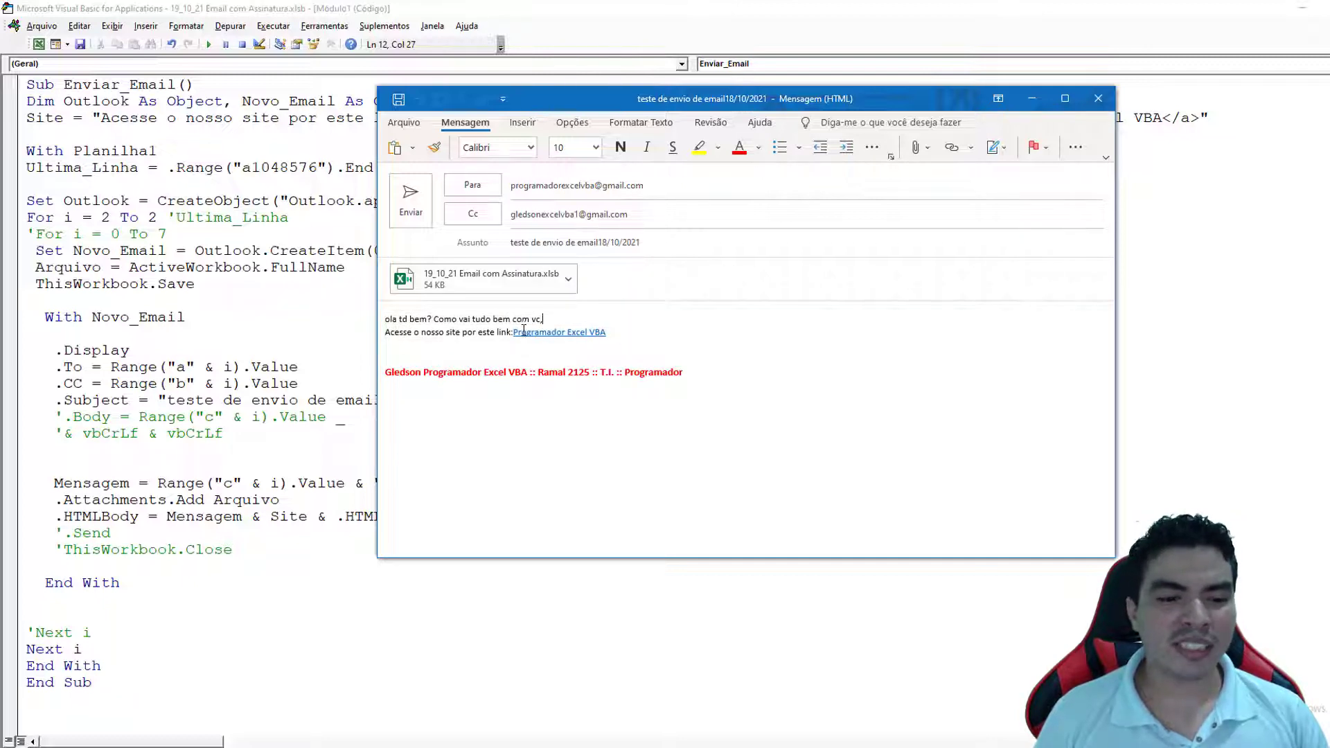
left_click_drag(383, 320, 547, 320)
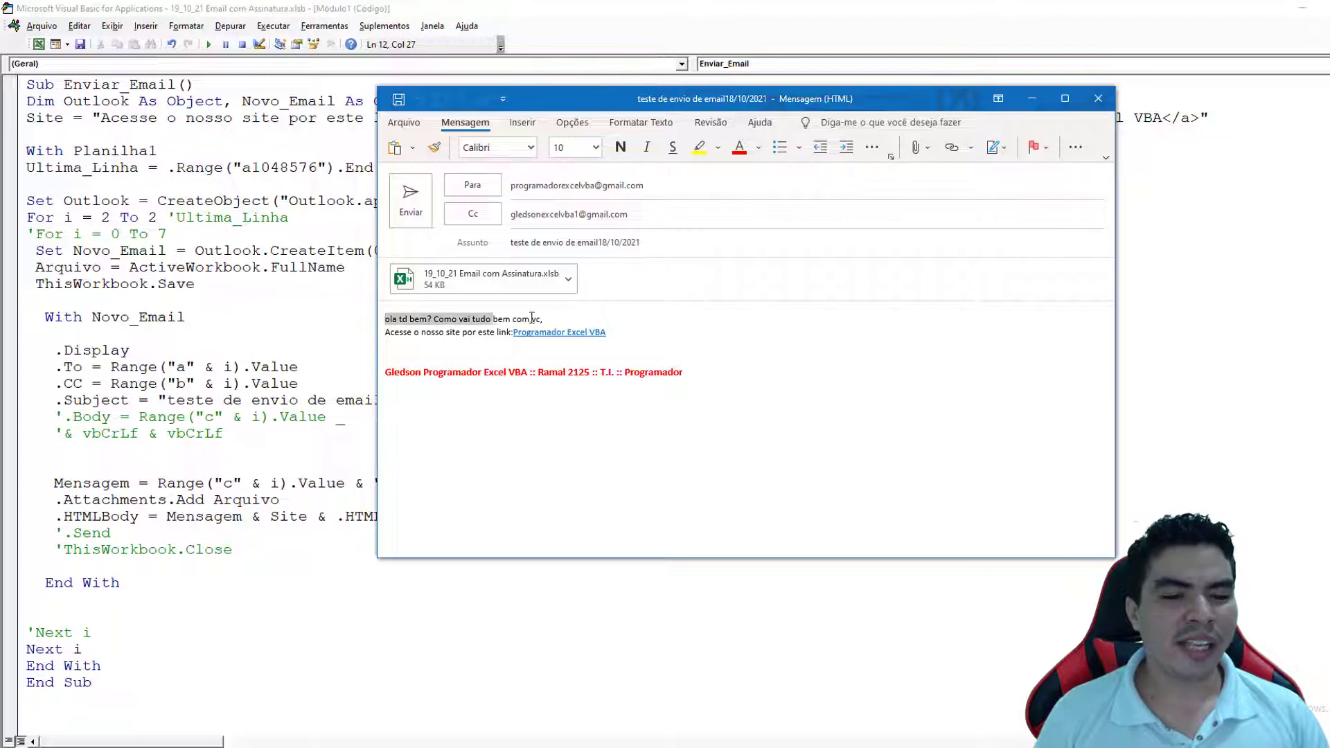
key("ctrl+1")
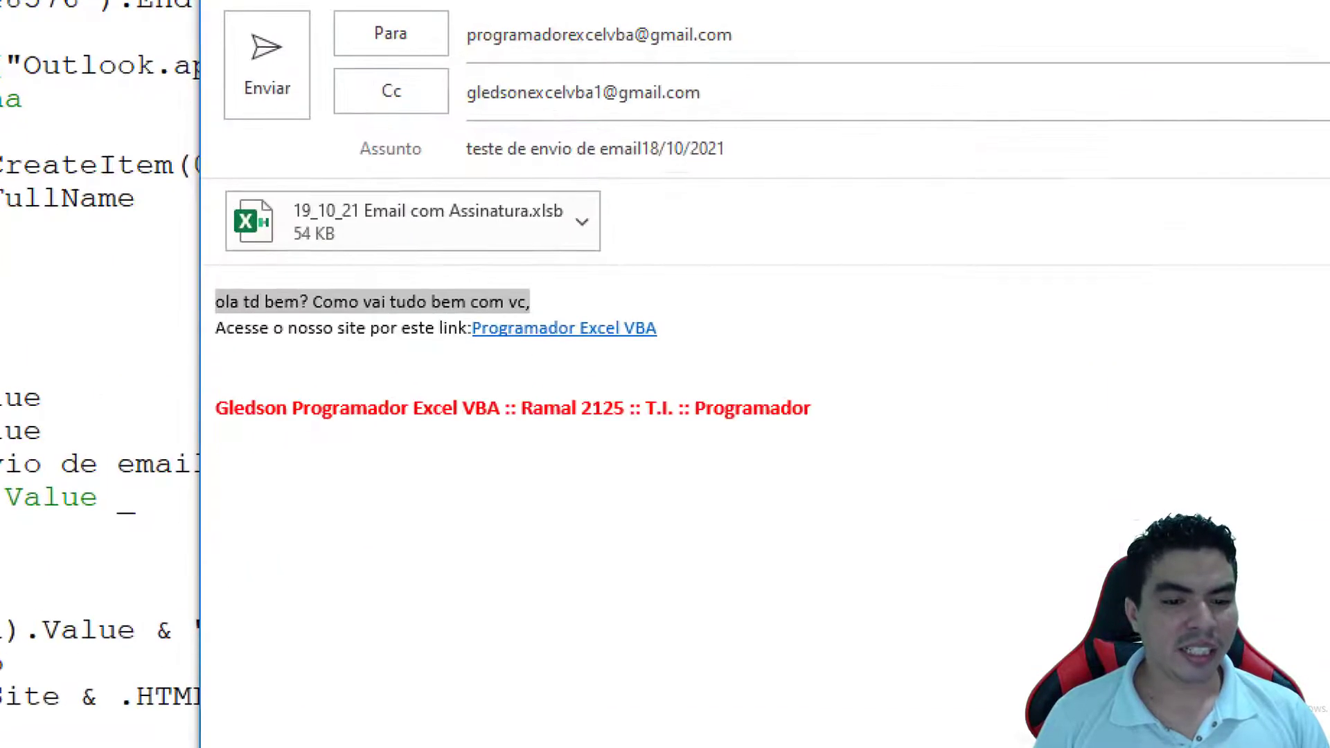
left_click_drag(614, 330, 664, 309)
left_click_drag(499, 276, 590, 204)
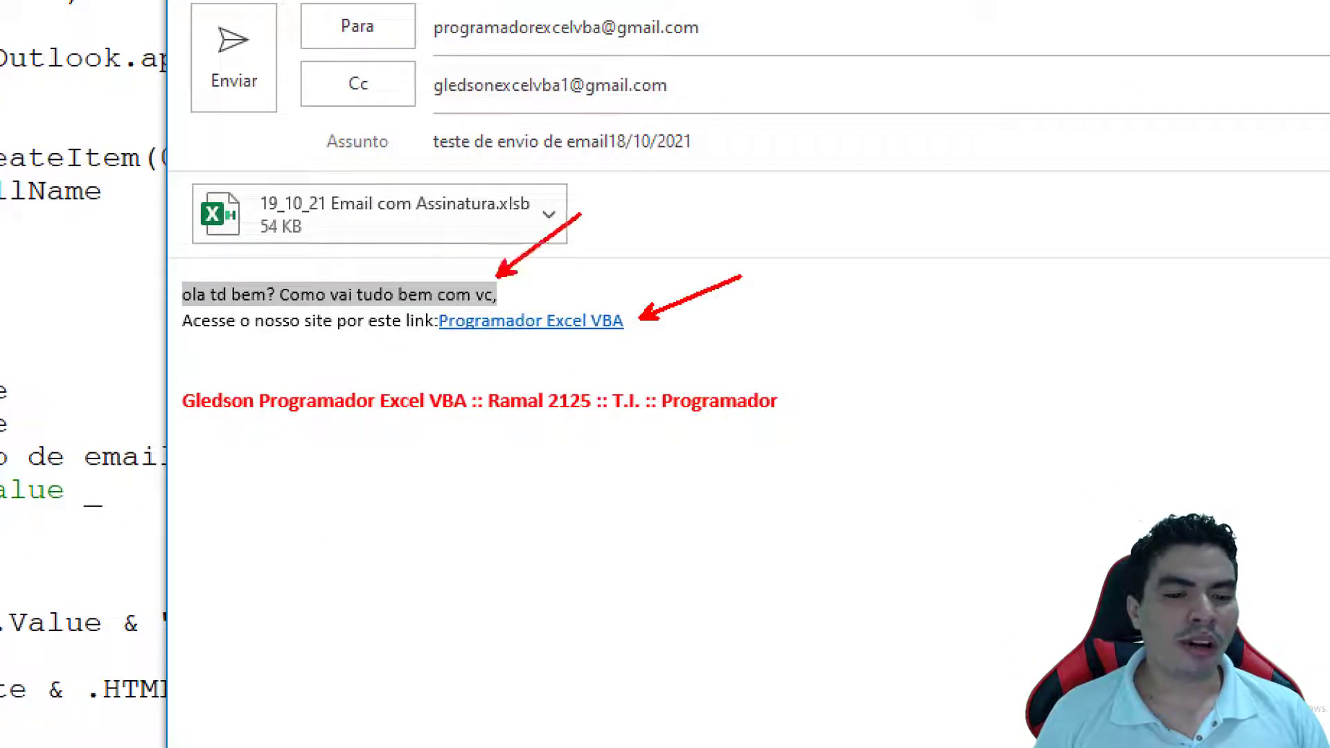
left_click_drag(450, 304, 556, 304)
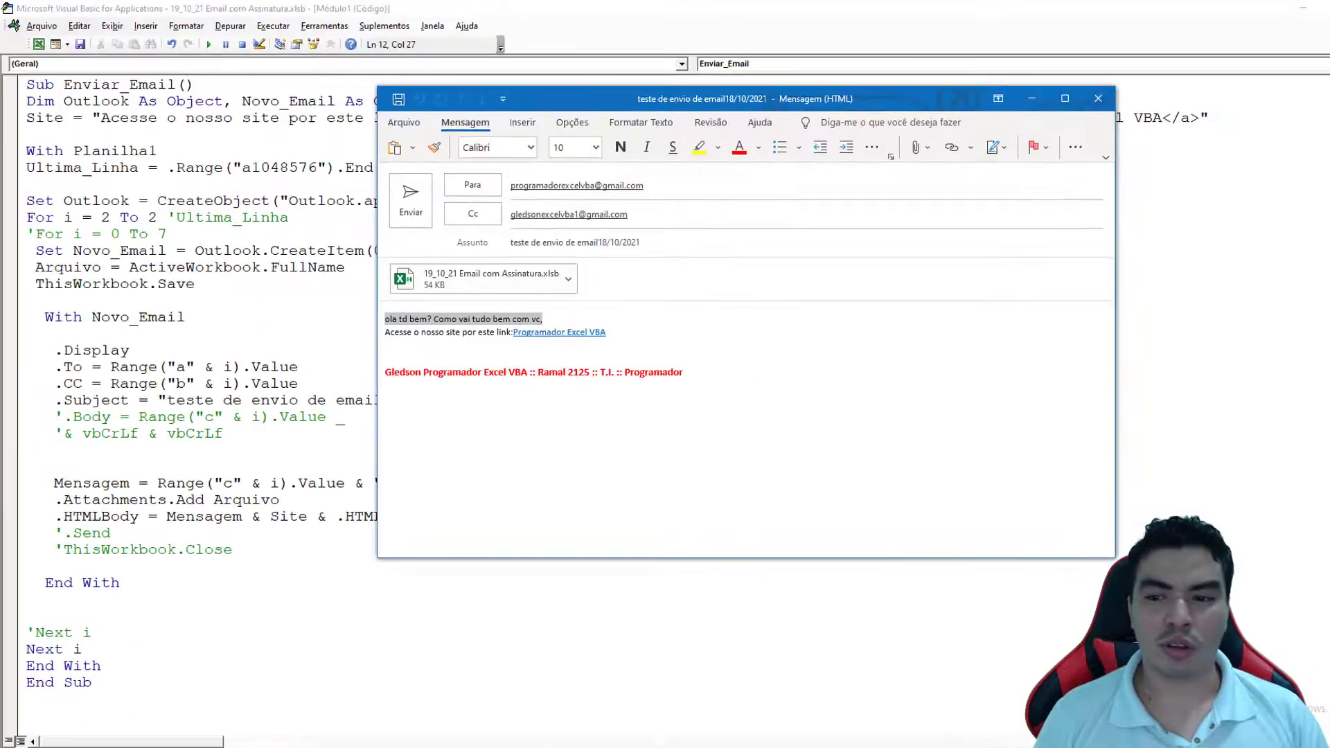
left_click(1097, 98)
Discard the old draft, change the break to "<br><br>", and rerun the macro to check the new email.
left_click(700, 422)
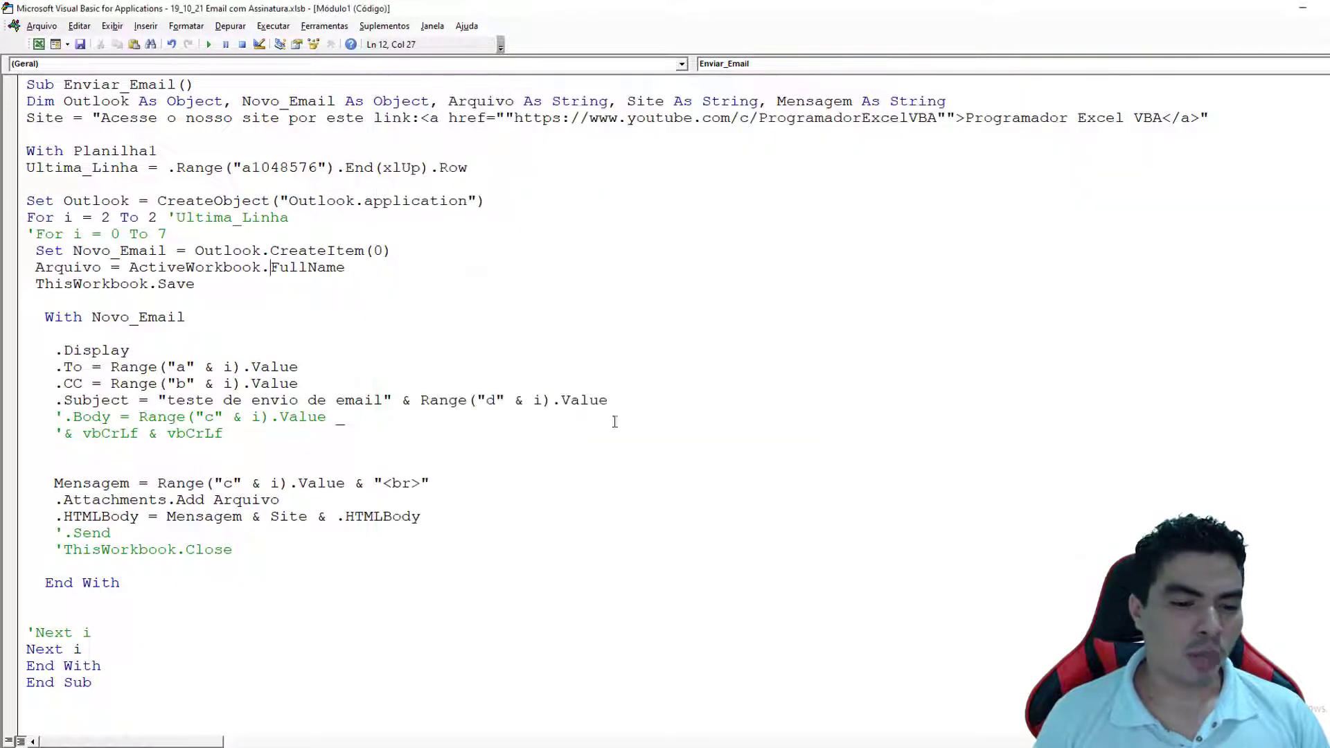
left_click_drag(383, 482, 419, 482)
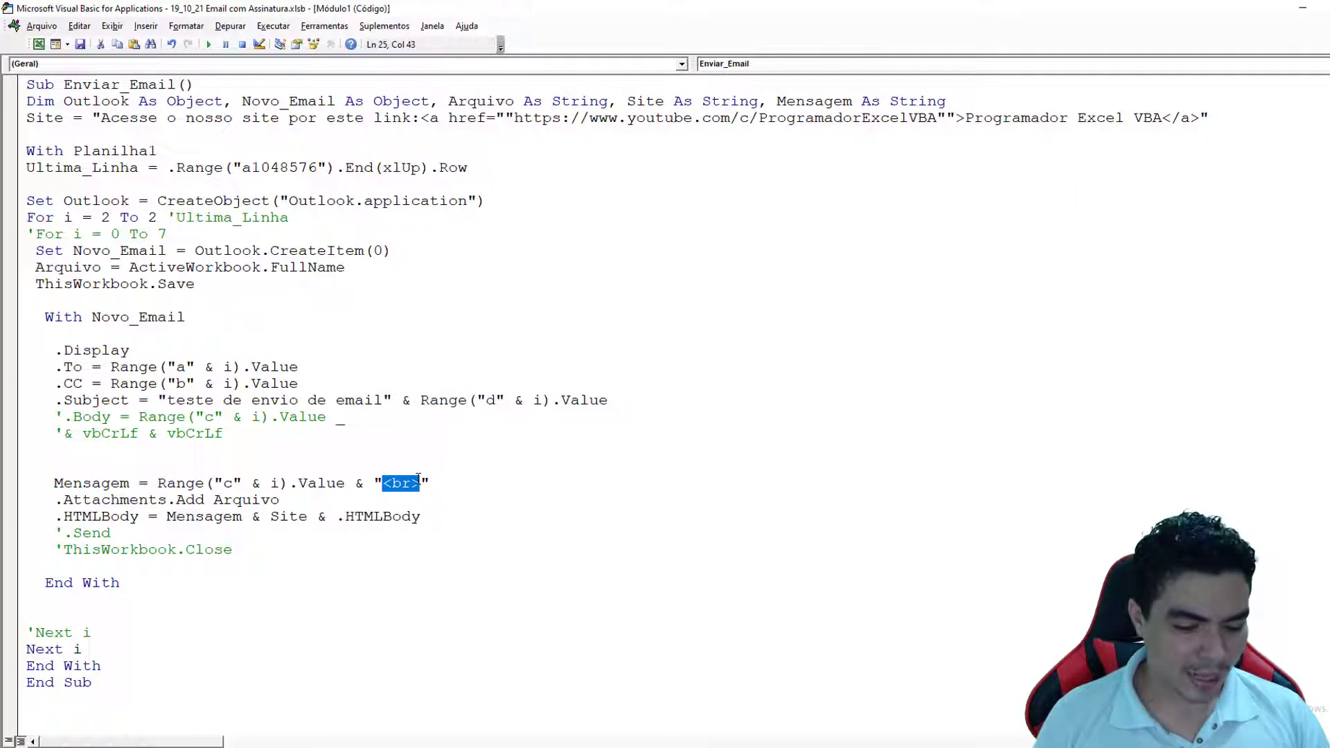
left_click(423, 483)
type("<br>")
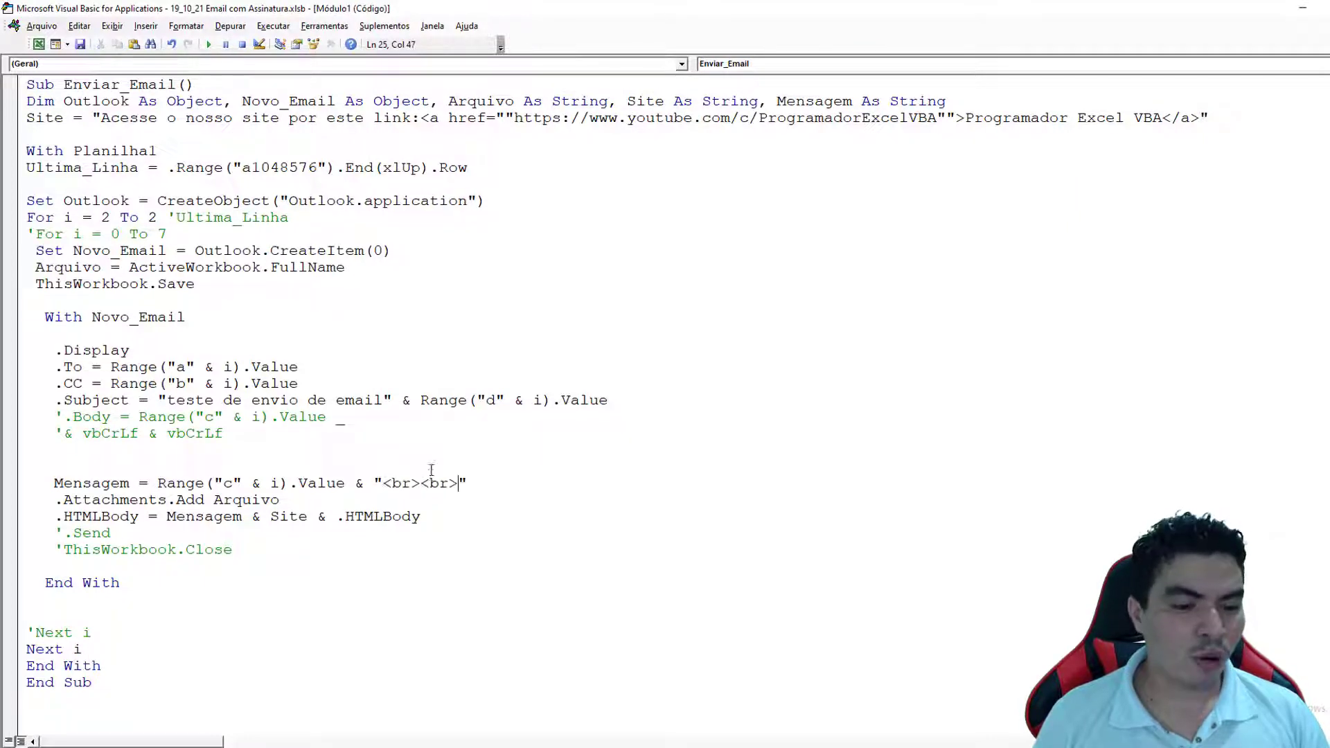
left_click(209, 43)
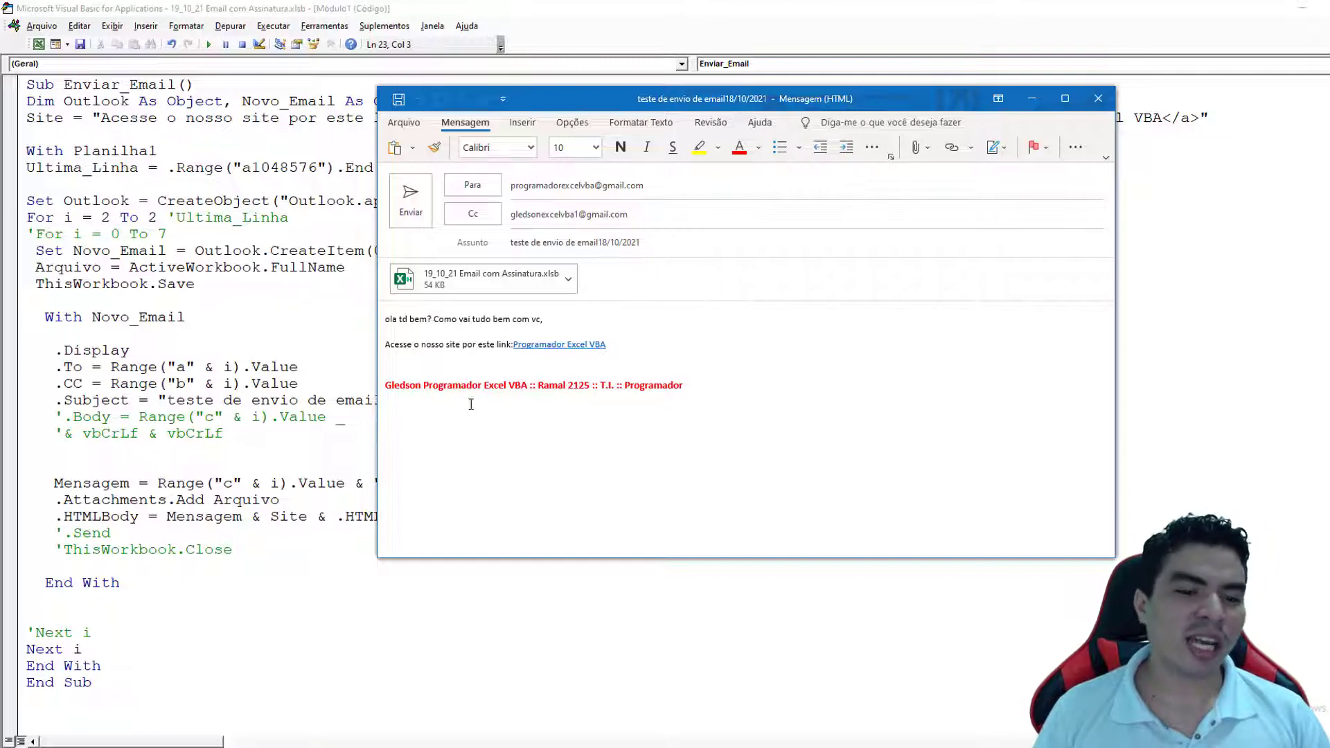
left_click_drag(706, 383, 392, 392)
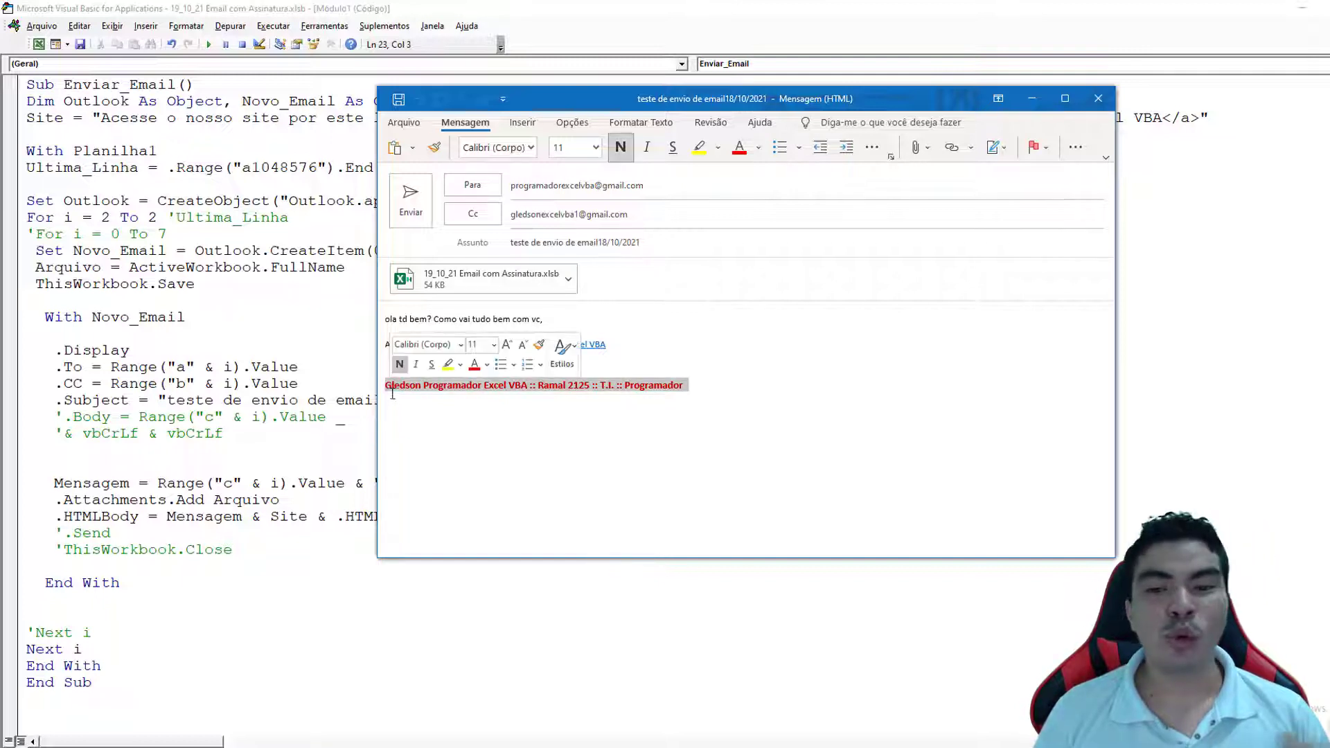